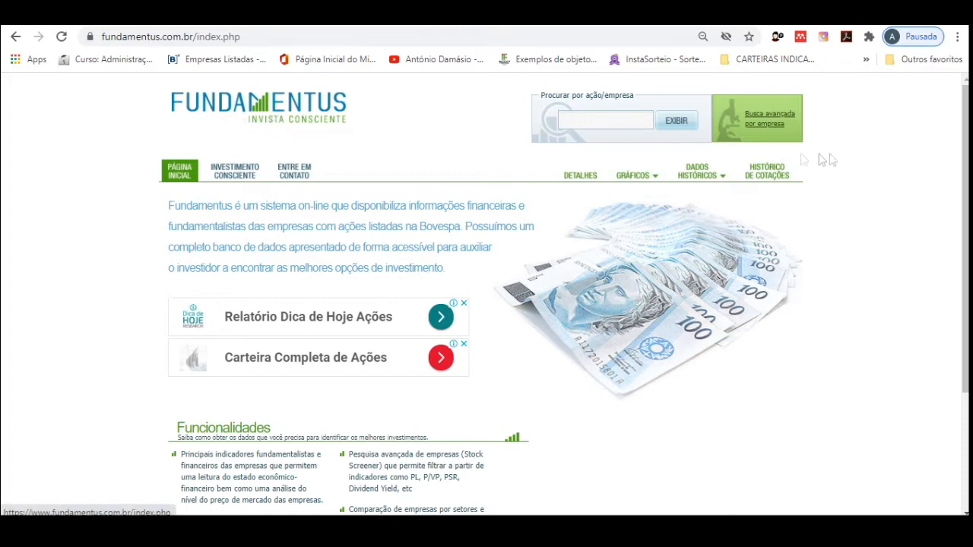
# Step: Run Fundamentus's advanced company search with the "Balanço do último tri divulgado" filter enabled and all indicator ranges left blank
pyautogui.click(770, 122)
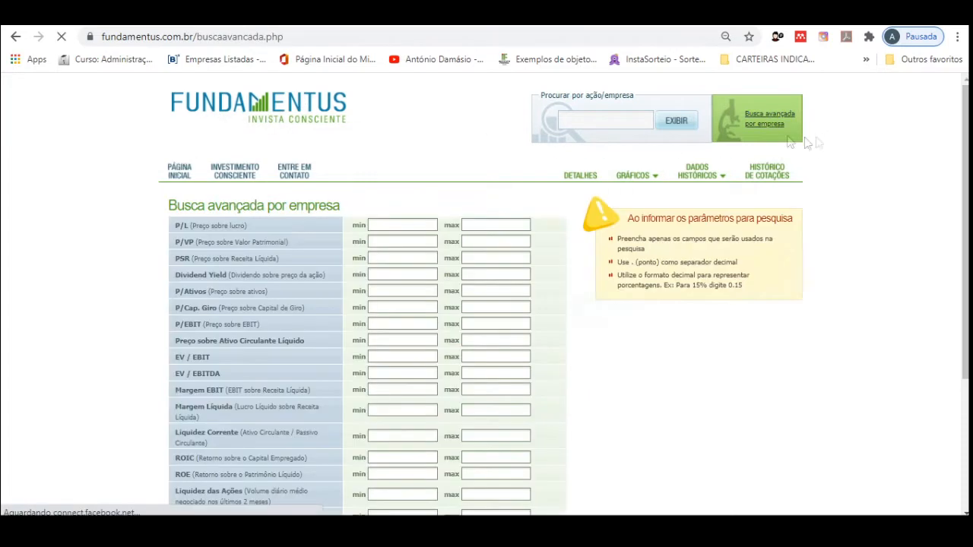
pyautogui.scroll(-5, 486, 307)
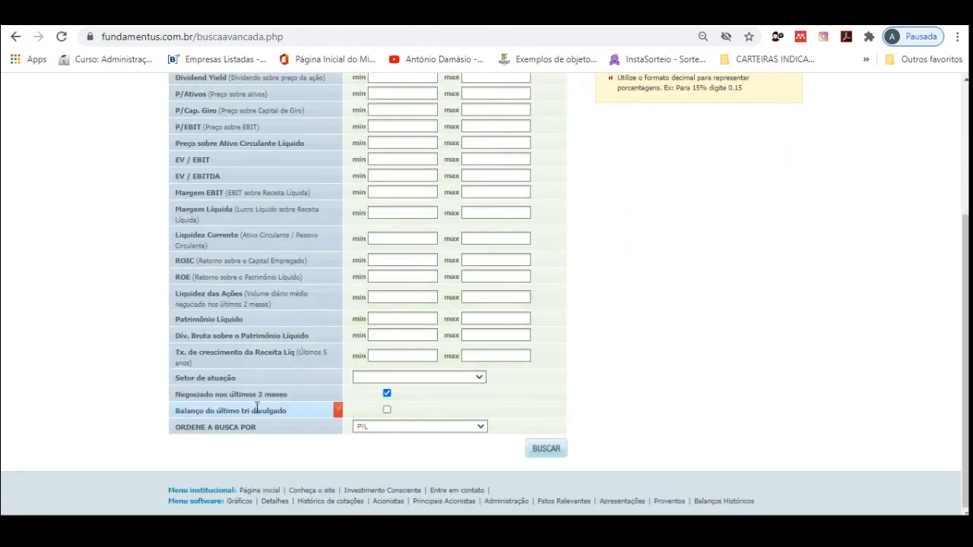
pyautogui.click(387, 410)
pyautogui.click(535, 455)
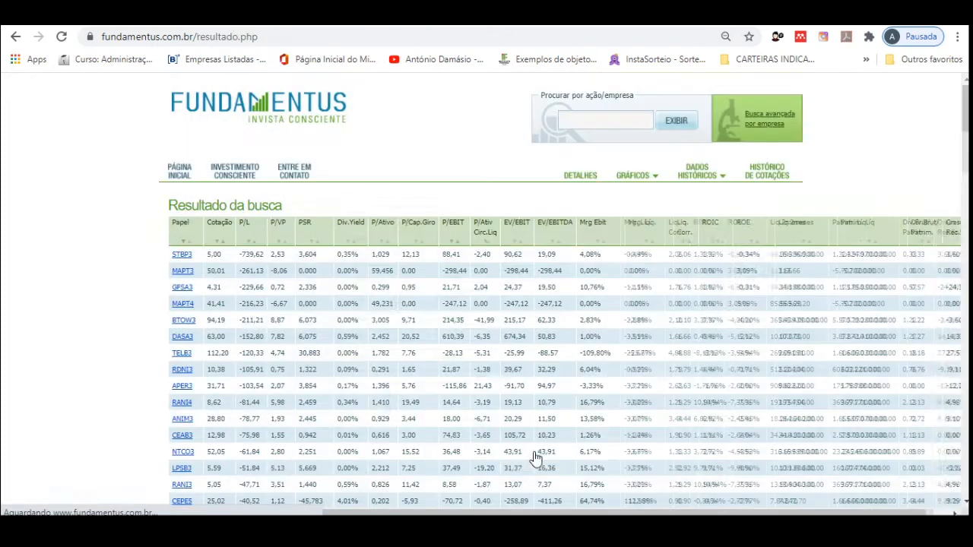
# Step: Copy the entire search results table, including its title and headers, and switch to the Excel workbook
pyautogui.moveTo(161, 210); pyautogui.dragTo(967, 434)
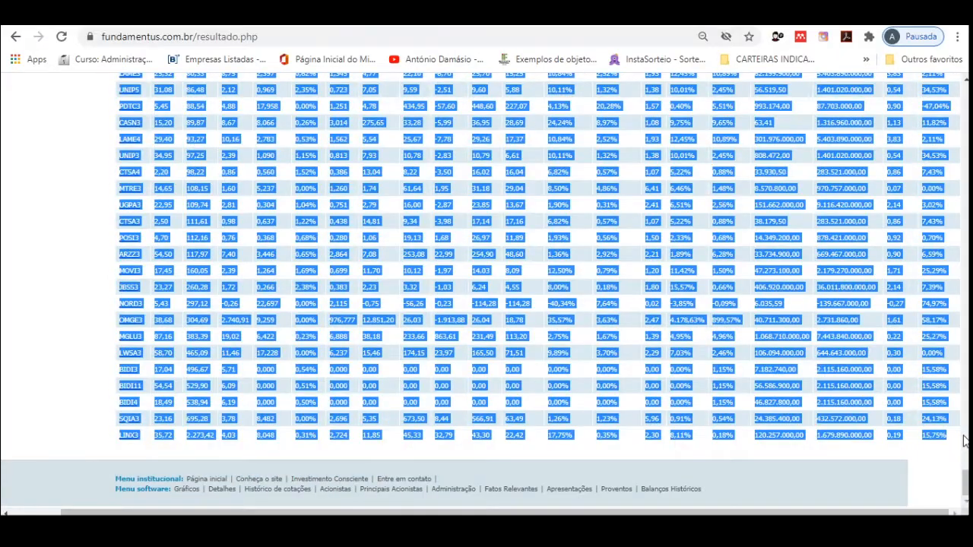
pyautogui.moveTo(579, 530)
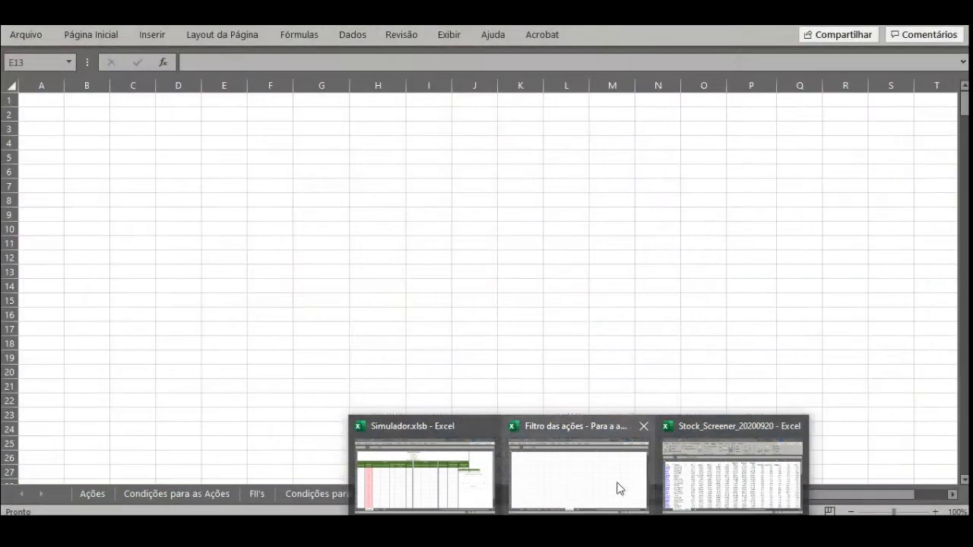
pyautogui.click(619, 487)
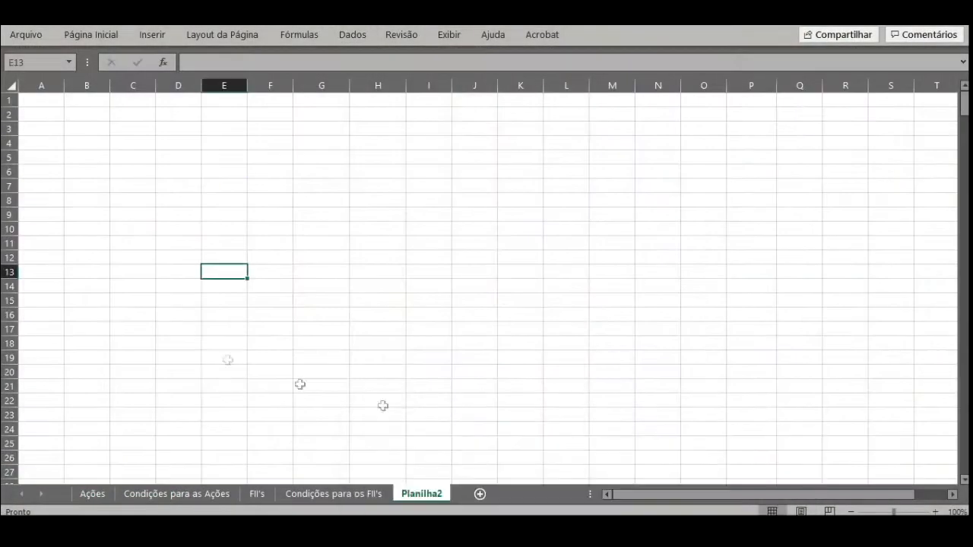
# Step: Paste the copied results as unformatted text (Texto) into the Planilha2 sheet starting at cell A1
pyautogui.click(166, 339)
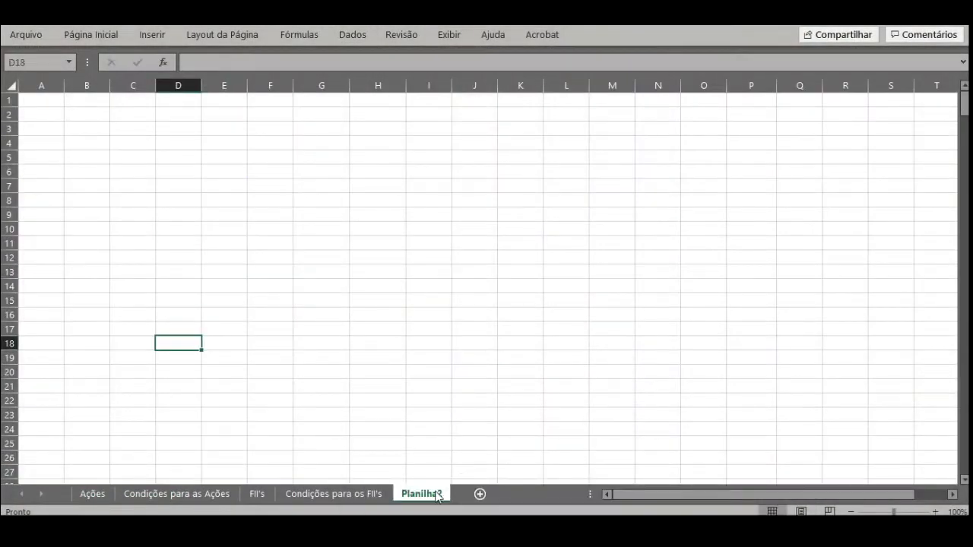
pyautogui.click(29, 103)
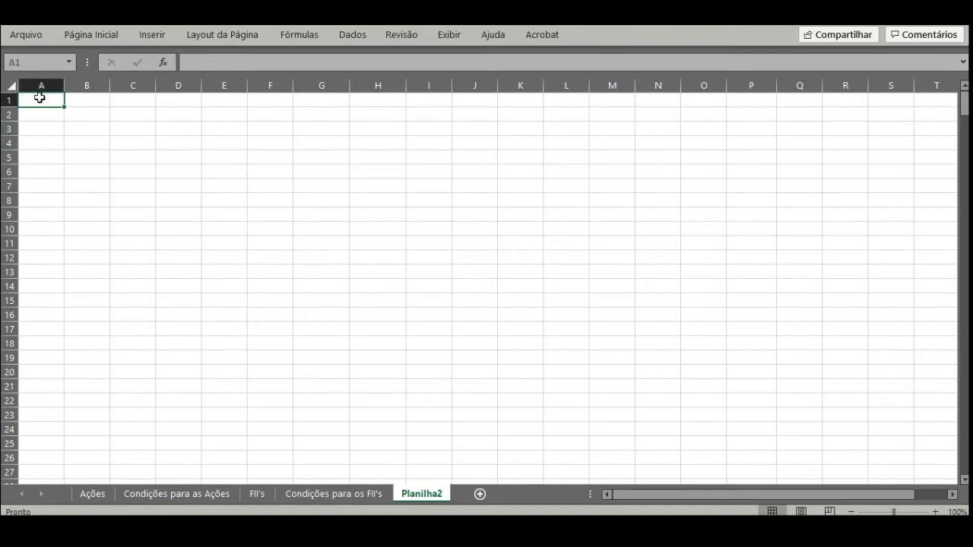
pyautogui.hotkey('ctrl', 'alt', 'v')
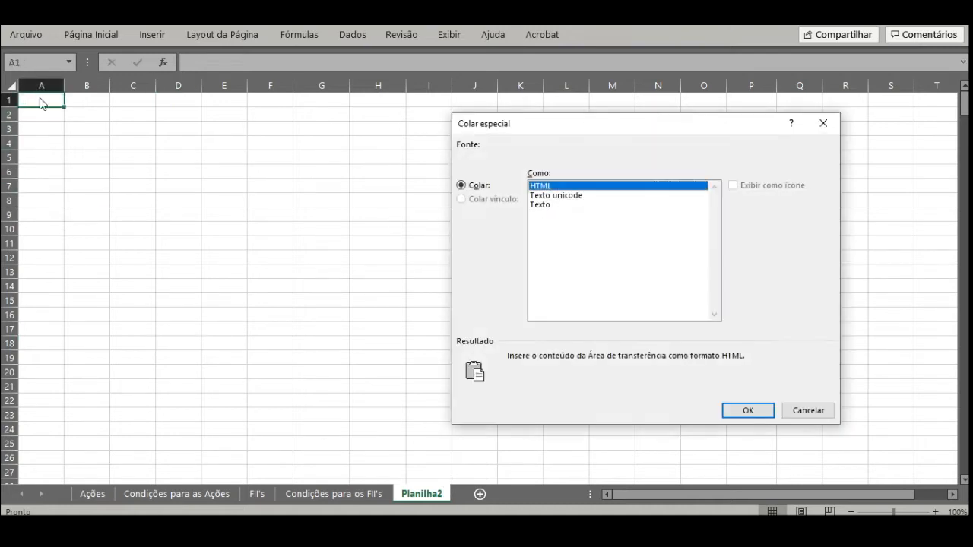
pyautogui.press('Down')
pyautogui.press('Down')
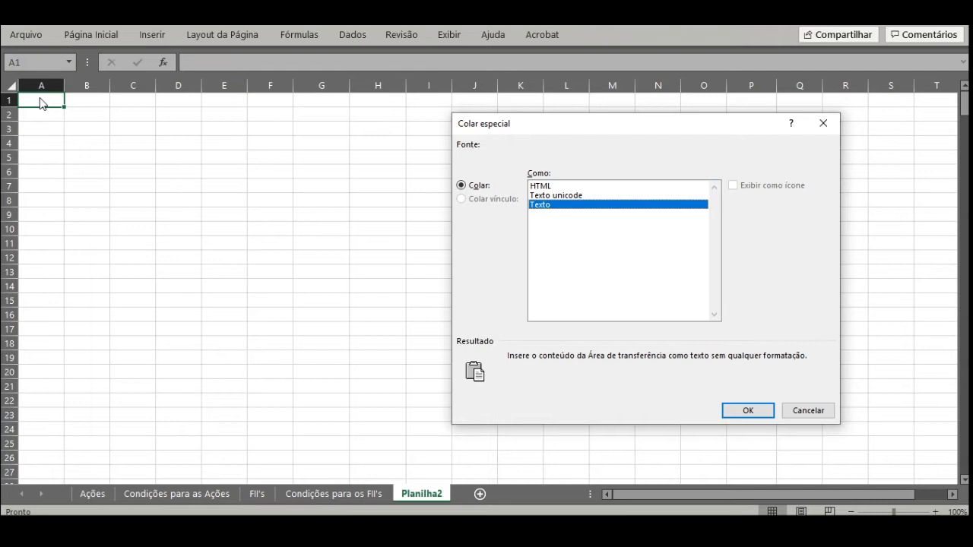
pyautogui.press('Return')
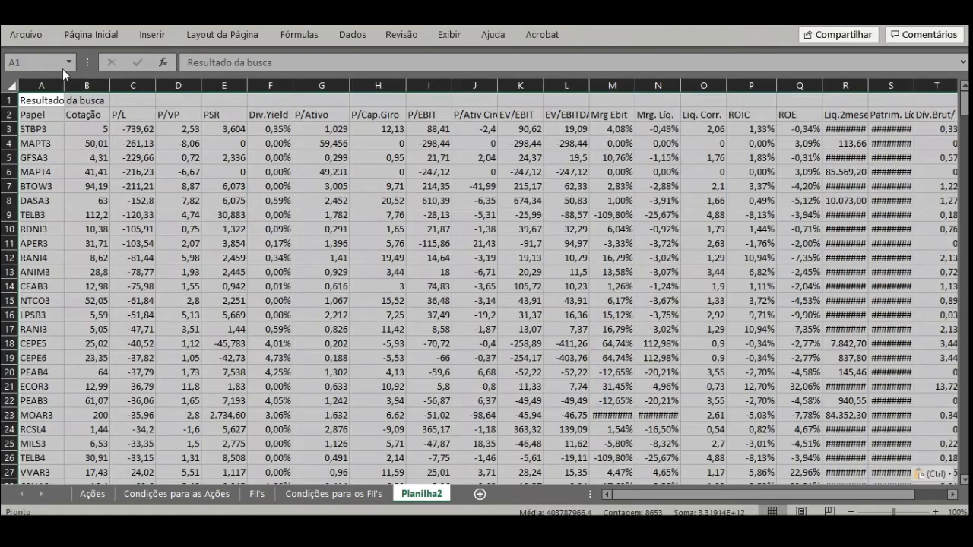
# Step: Delete rows 1 and 2, holding the results title and column headers, from Planilha2
pyautogui.click(79, 111)
pyautogui.moveTo(30, 98); pyautogui.dragTo(146, 100)
pyautogui.moveTo(9, 99); pyautogui.dragTo(9, 116)
pyautogui.rightClick(11, 115)
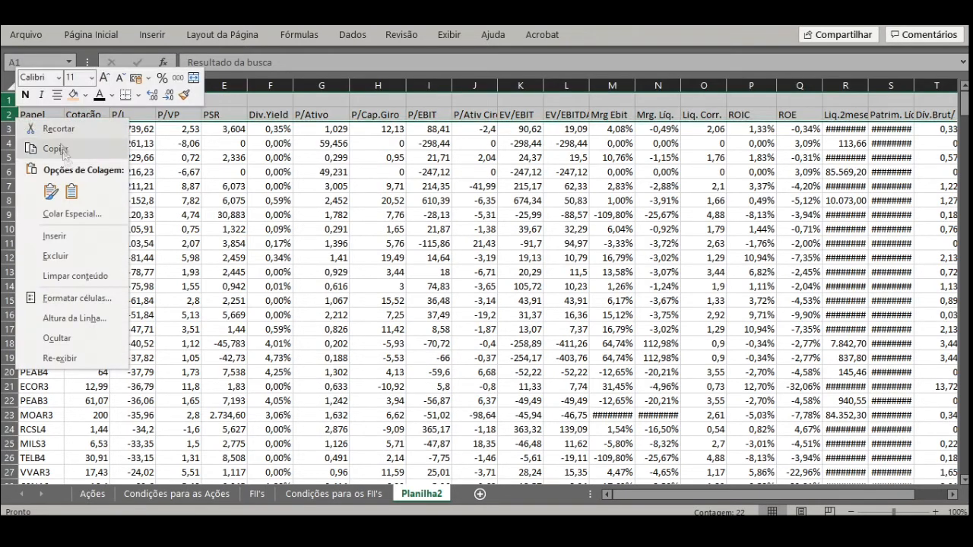
pyautogui.click(55, 255)
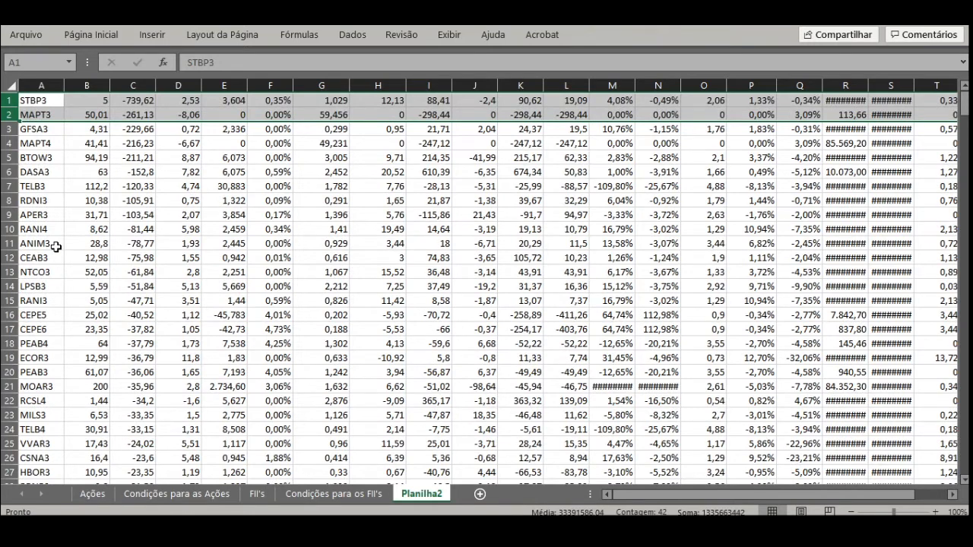
# Step: Copy the whole stock data block in Planilha2, from cell A1 to the last filled row and column
pyautogui.click(33, 100)
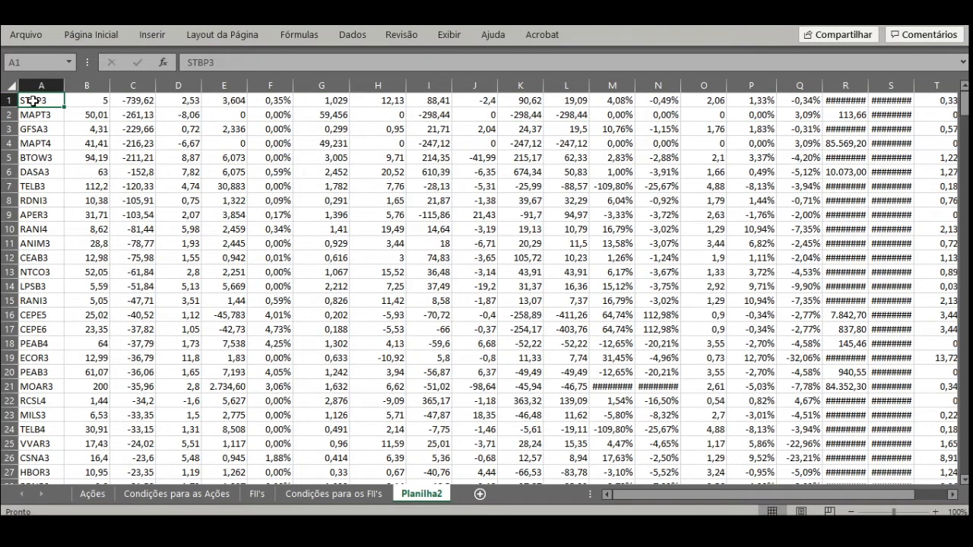
pyautogui.hotkey('ctrl', 'shift', 'Down')
pyautogui.hotkey('ctrl', 'shift', 'Right')
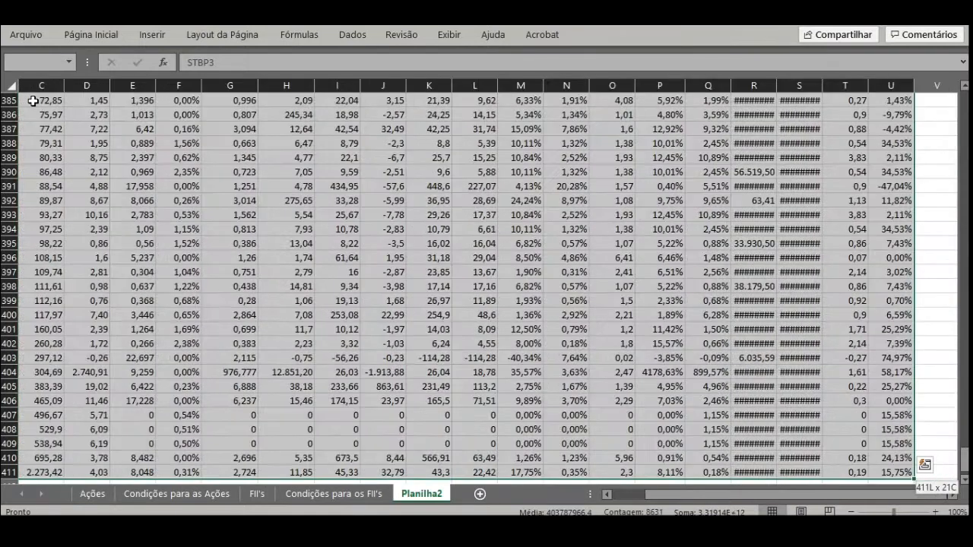
pyautogui.hotkey('ctrl', 'c')
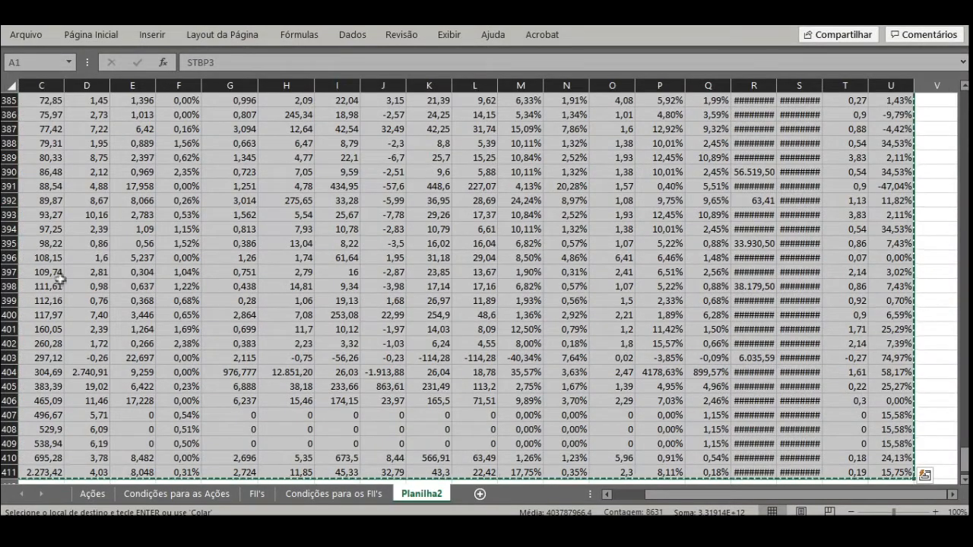
# Step: Paste the copied stock data into the Ações sheet's table, starting at cell A2 under the Papel header
pyautogui.click(93, 494)
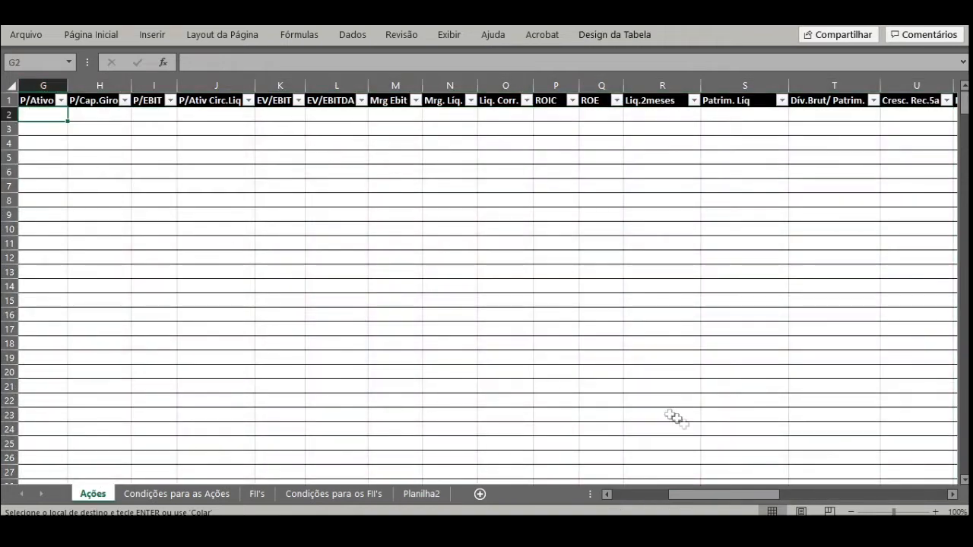
pyautogui.moveTo(722, 494); pyautogui.dragTo(665, 494)
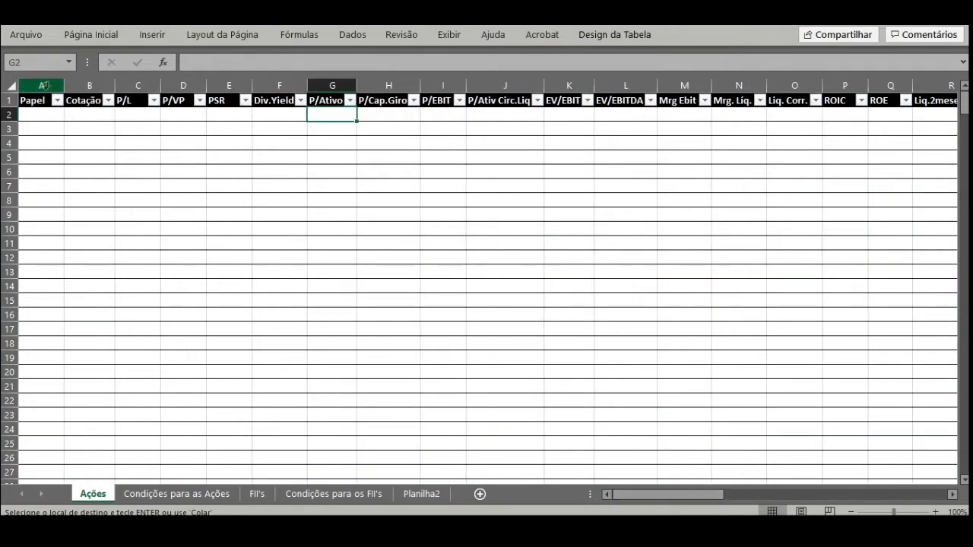
pyautogui.click(31, 119)
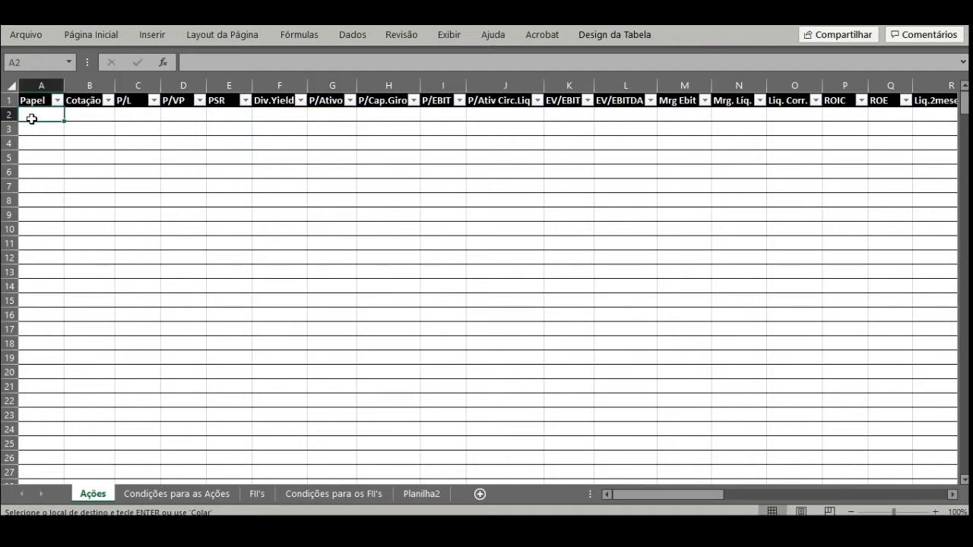
pyautogui.hotkey('ctrl', 'v')
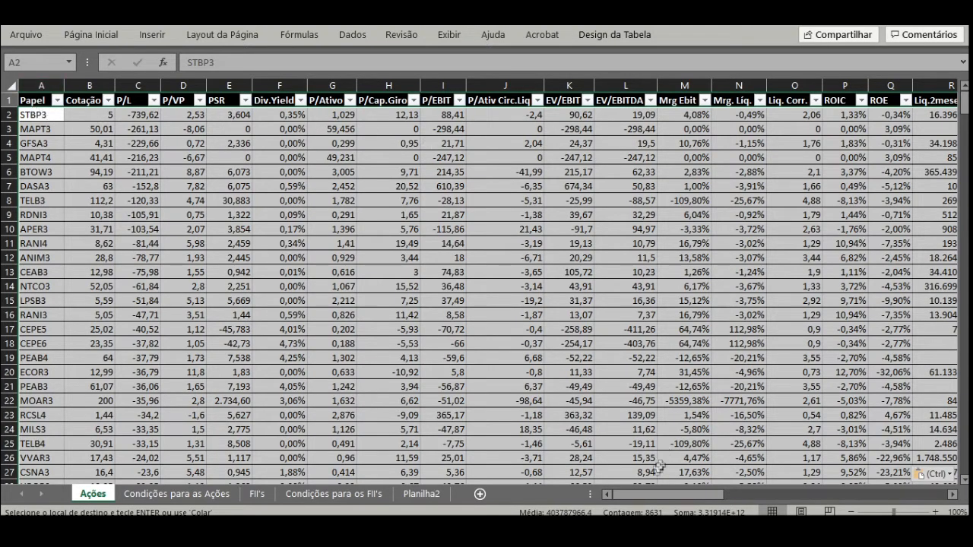
# Step: Examine where the pasted data ends at Cresc. Rec.5a and the formulas in the calculated Dívida Bruta and Receita columns
pyautogui.moveTo(658, 493); pyautogui.dragTo(798, 495)
pyautogui.click(394, 99)
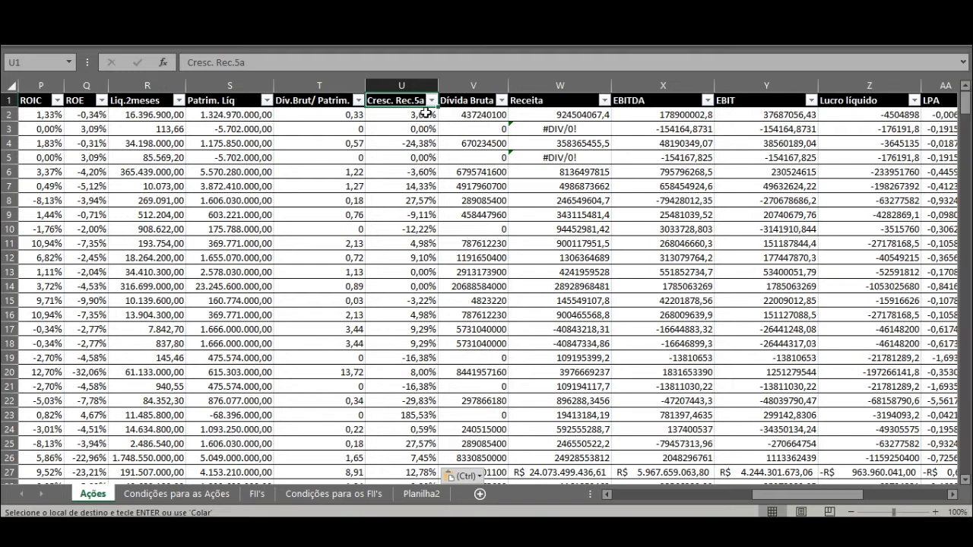
pyautogui.hotkey('shift', 'Down')
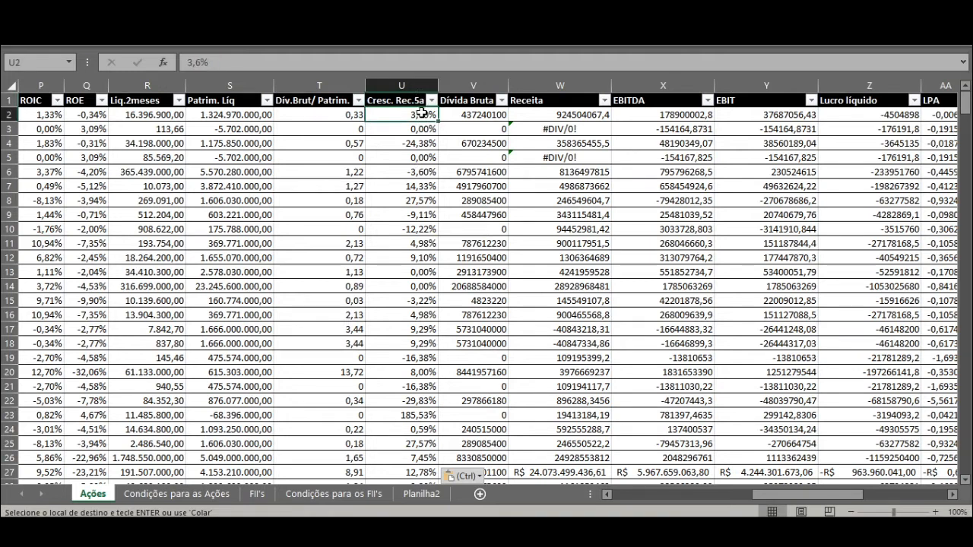
pyautogui.hotkey('ctrl', 'shift', 'Down')
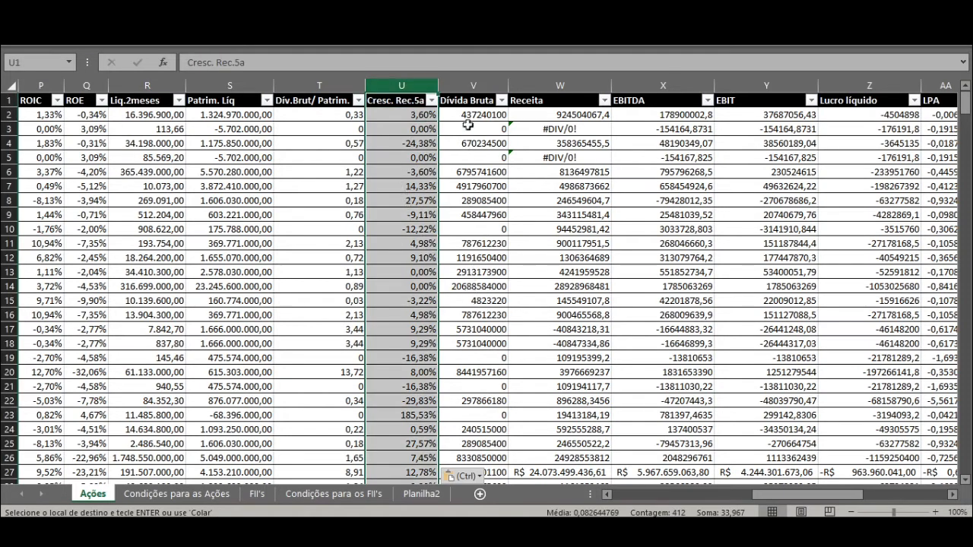
pyautogui.moveTo(474, 93); pyautogui.dragTo(631, 114)
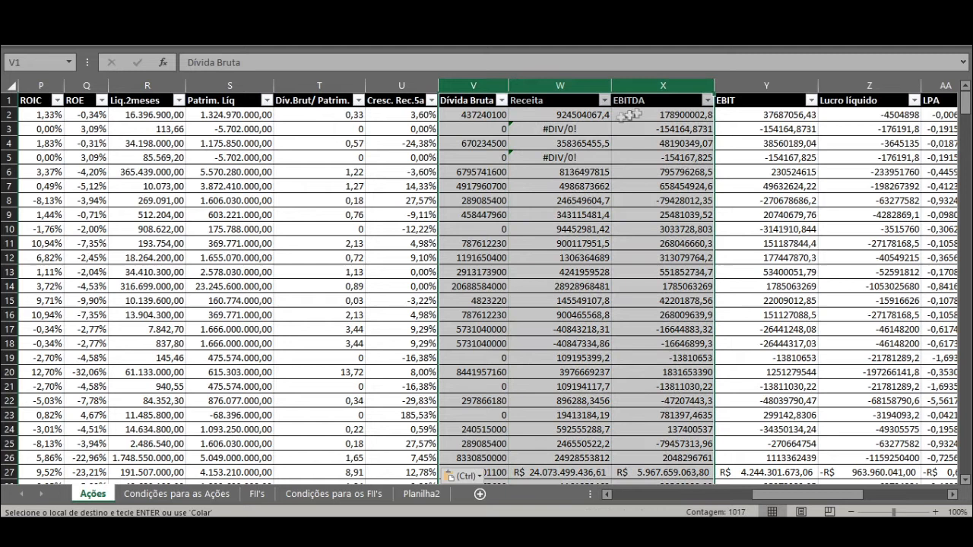
pyautogui.click(490, 114)
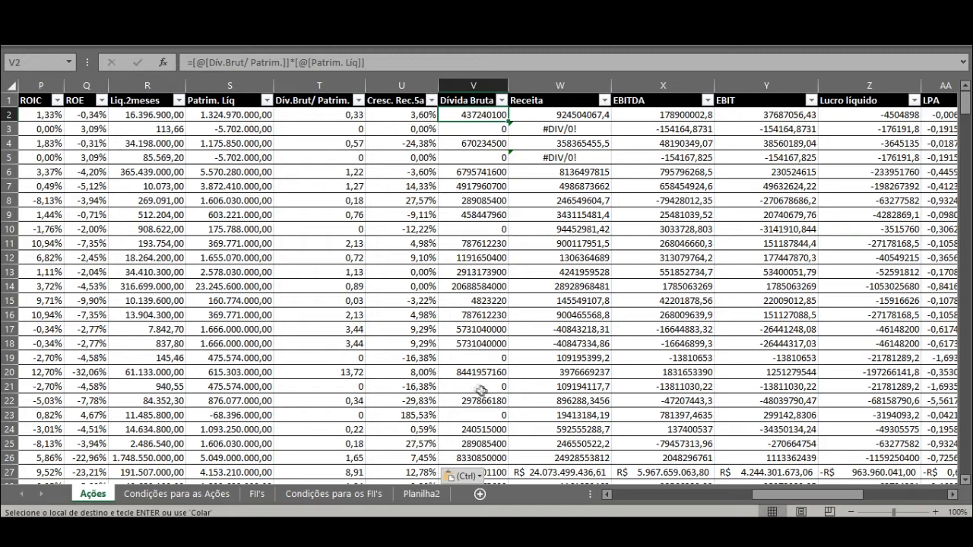
pyautogui.click(553, 286)
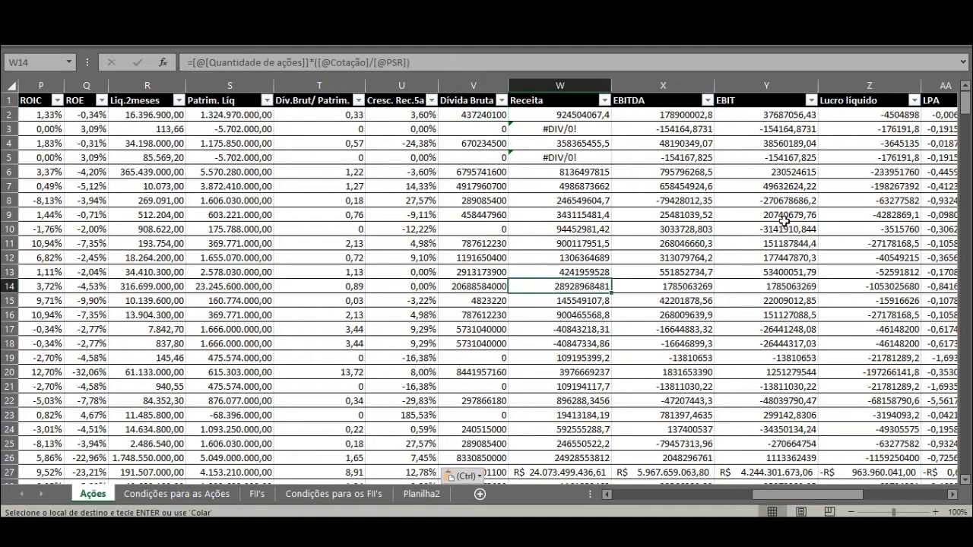
# Step: Sort the Ações table by the Mrg Ebit column from smallest to largest
pyautogui.click(803, 496)
pyautogui.moveTo(803, 496); pyautogui.dragTo(665, 495)
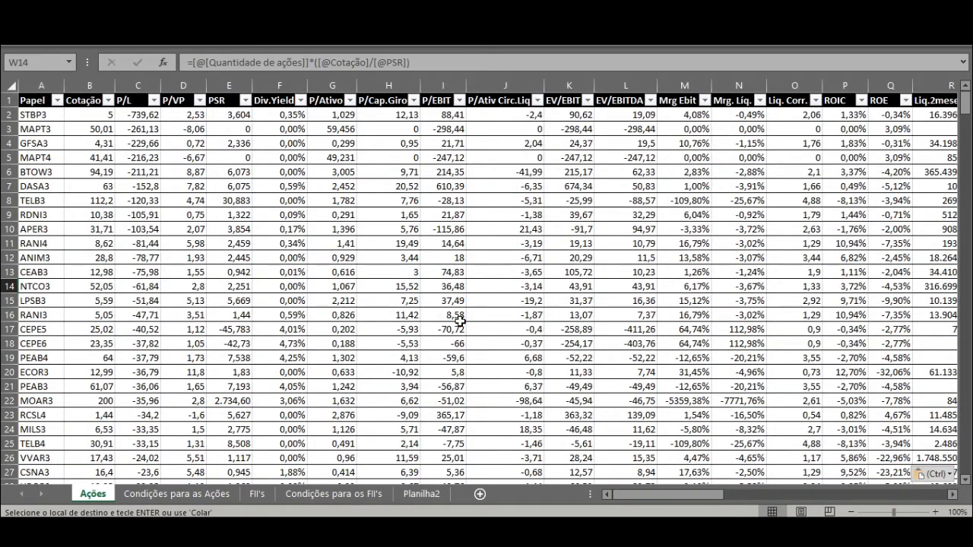
pyautogui.click(704, 99)
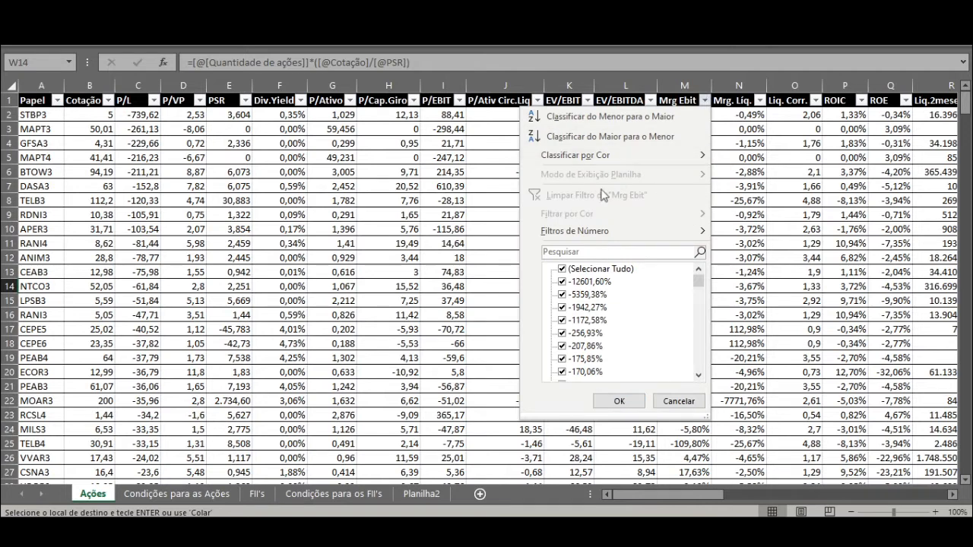
pyautogui.click(597, 119)
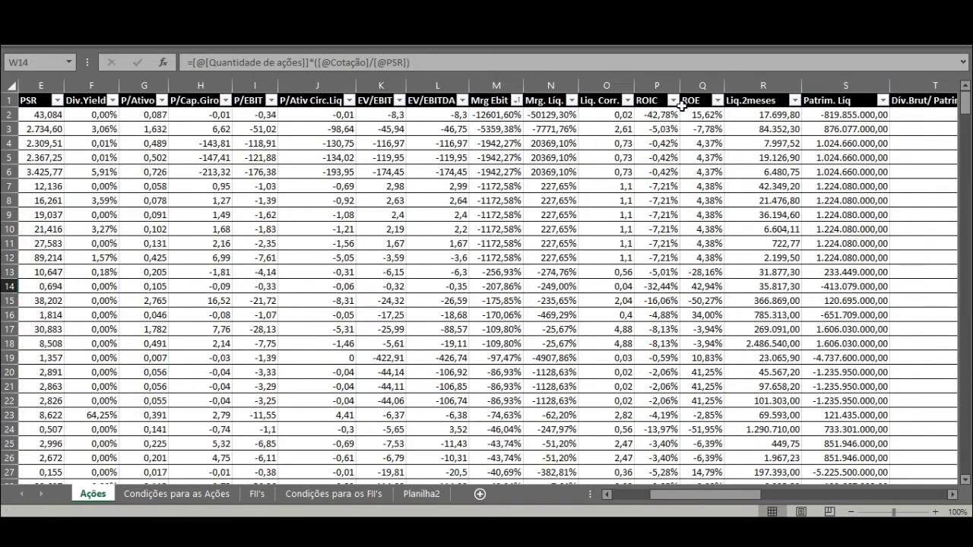
# Step: Review the negative and zero margins in the sorted Mrg Ebit column, down to where the positive values begin
pyautogui.moveTo(504, 114); pyautogui.dragTo(507, 393)
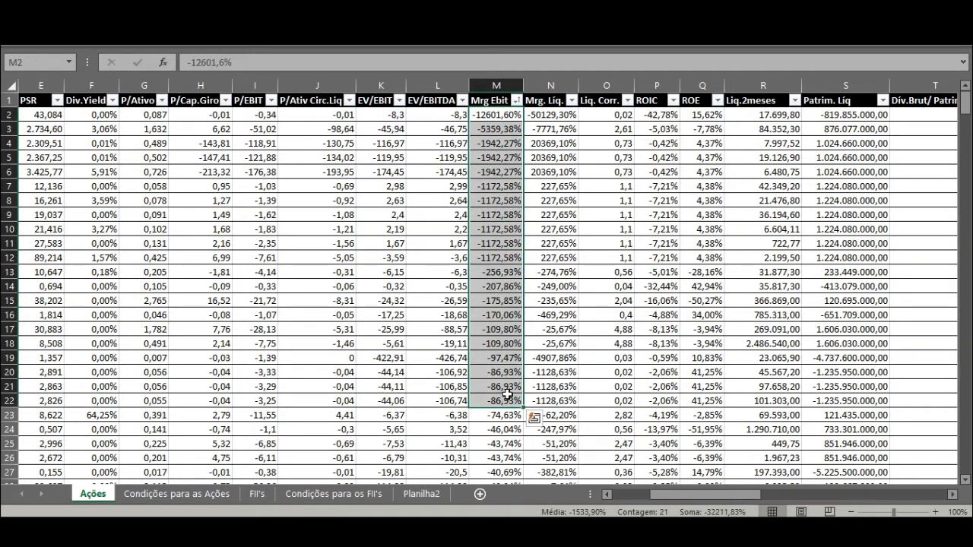
pyautogui.scroll(-20, 512, 306)
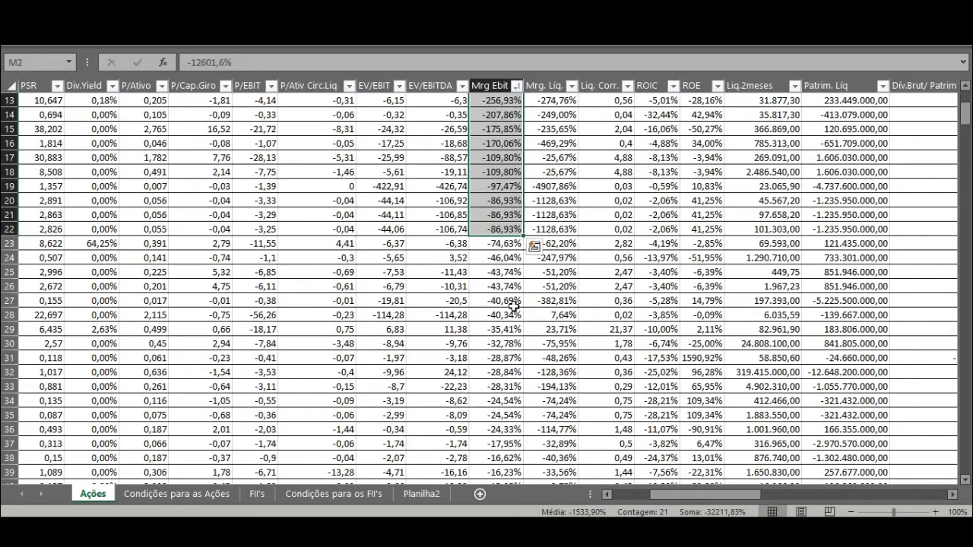
pyautogui.scroll(-5, 512, 306)
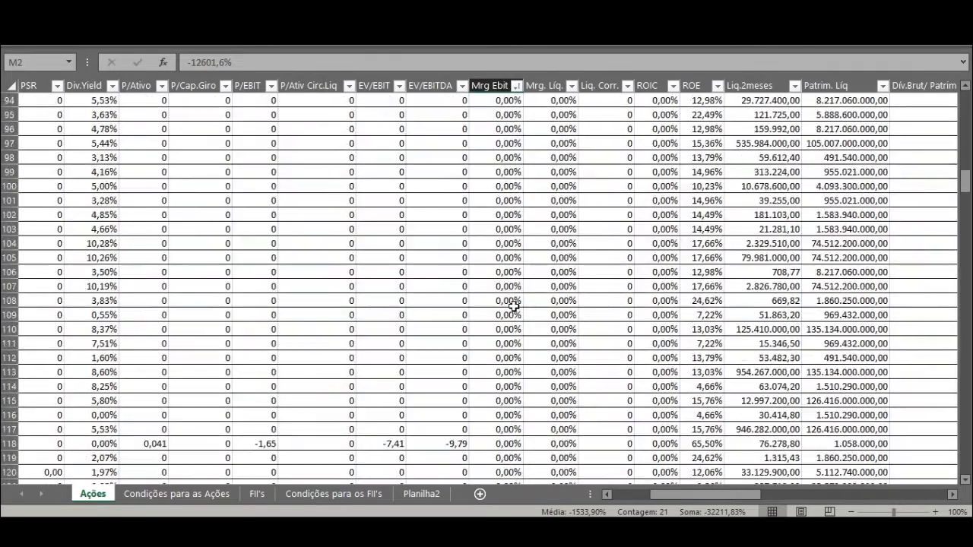
pyautogui.moveTo(496, 172); pyautogui.dragTo(479, 396)
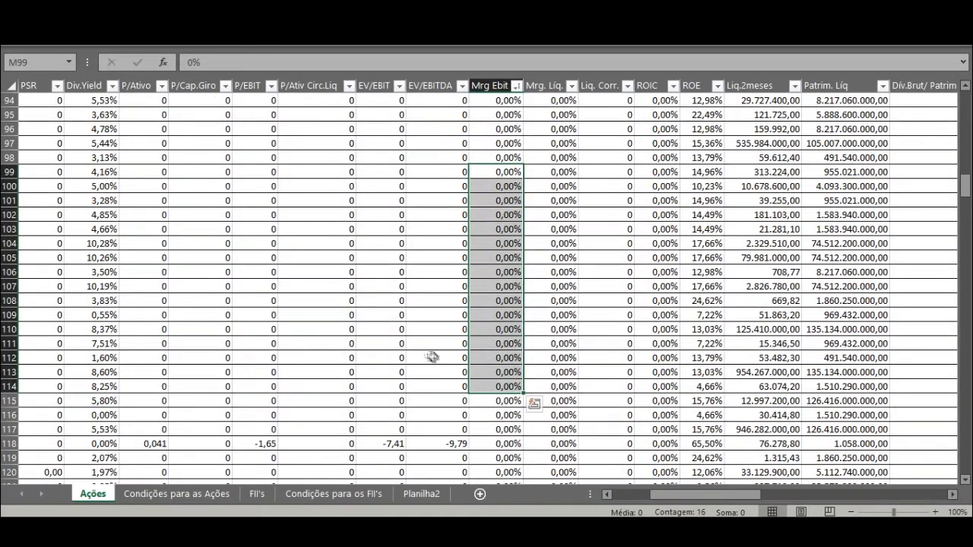
pyautogui.scroll(-2, 500, 417)
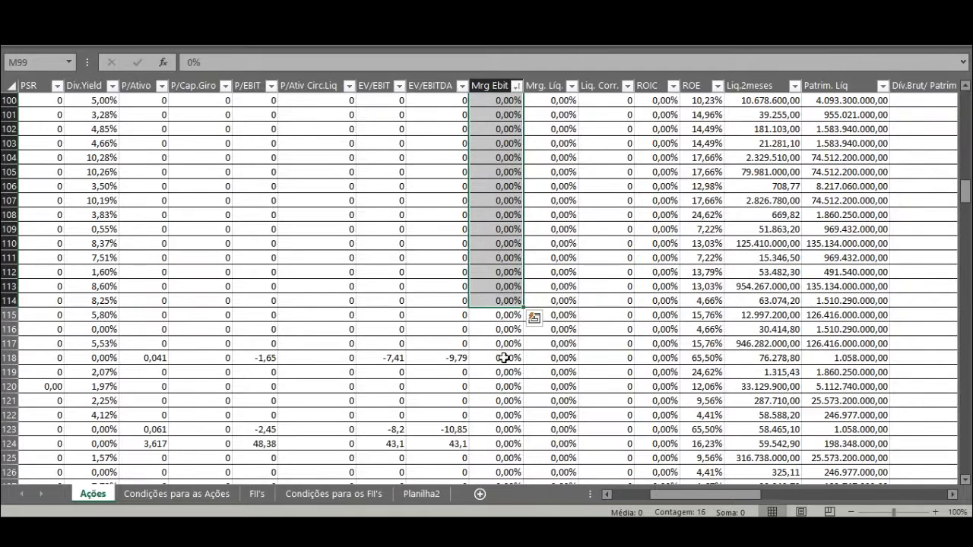
pyautogui.click(504, 358)
pyautogui.click(507, 416)
pyautogui.scroll(-3, 497, 393)
pyautogui.scroll(-4, 495, 392)
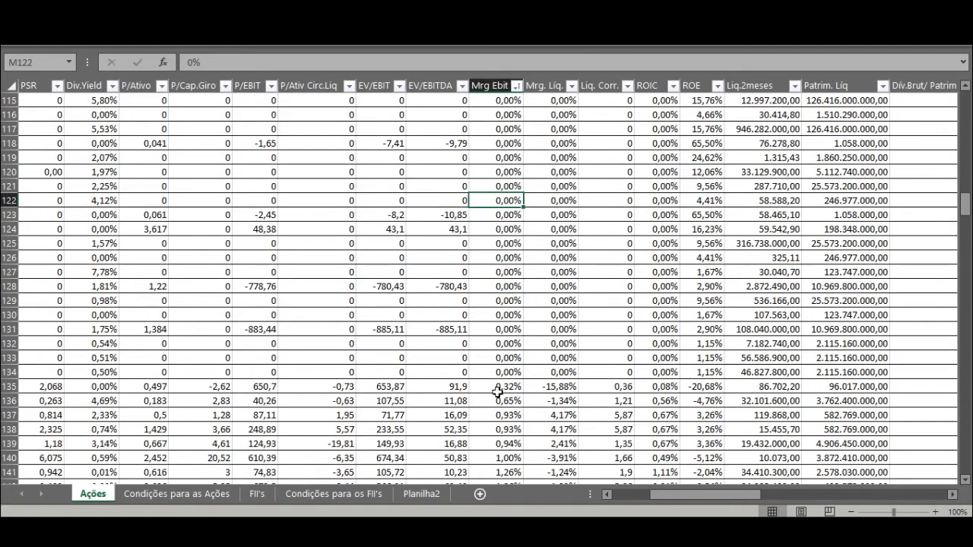
# Step: Delete rows 2 to 134 of the Ações table, the stocks with a negative or zero Mrg Ebit
pyautogui.click(505, 288)
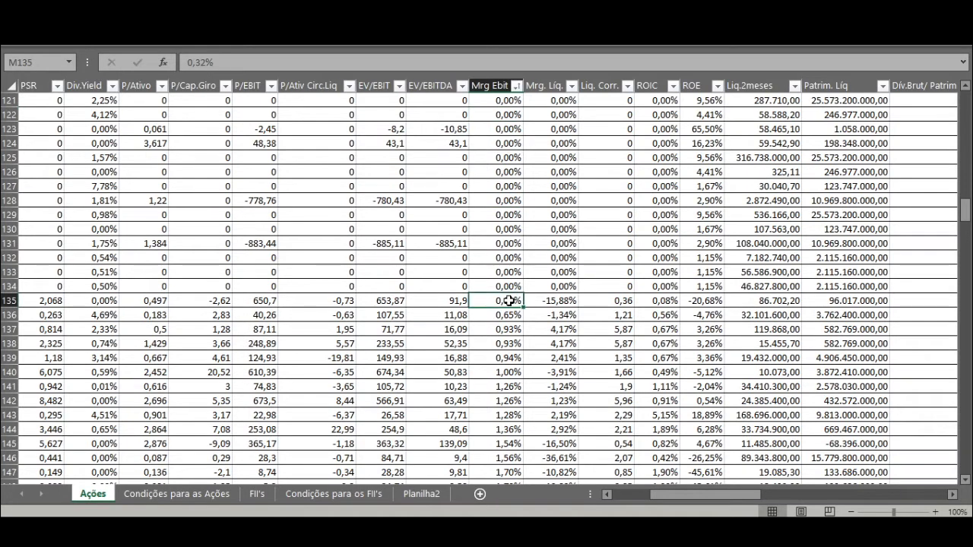
pyautogui.click(11, 286)
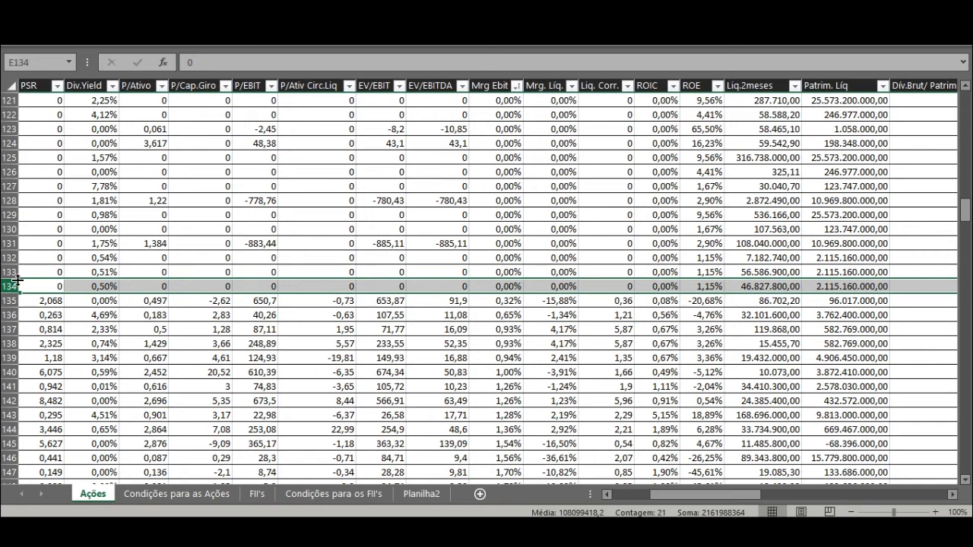
pyautogui.hotkey('ctrl', 'shift', 'Up')
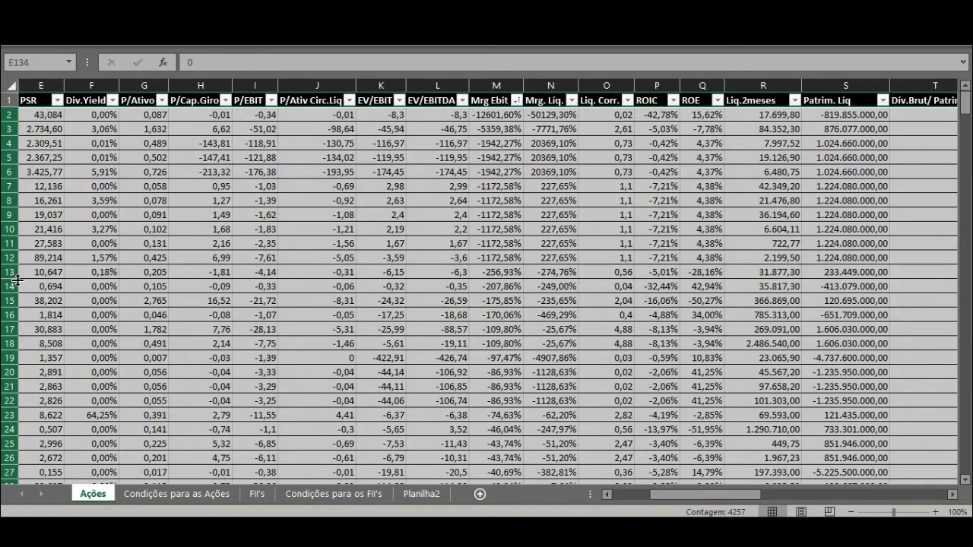
pyautogui.rightClick(8, 279)
pyautogui.click(76, 161)
pyautogui.click(44, 129)
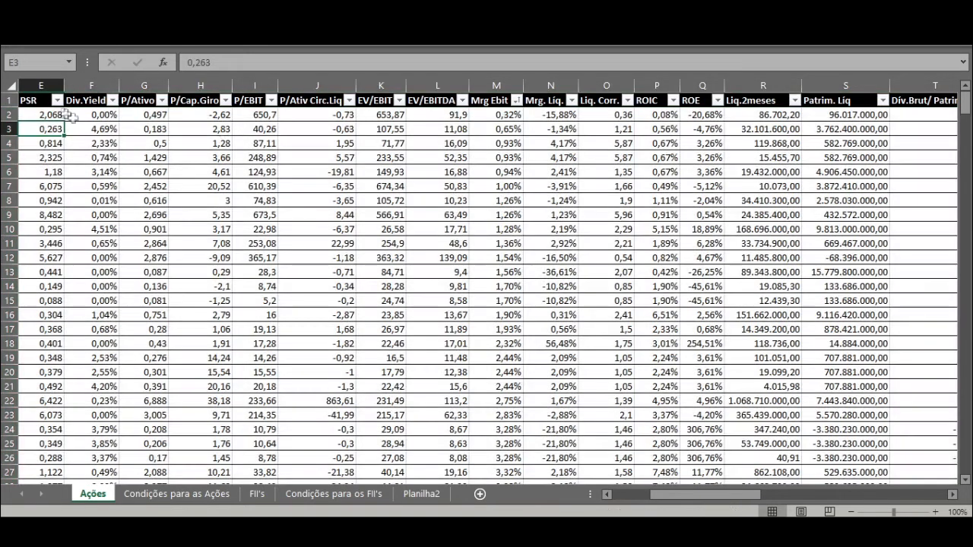
pyautogui.moveTo(505, 119); pyautogui.dragTo(495, 51)
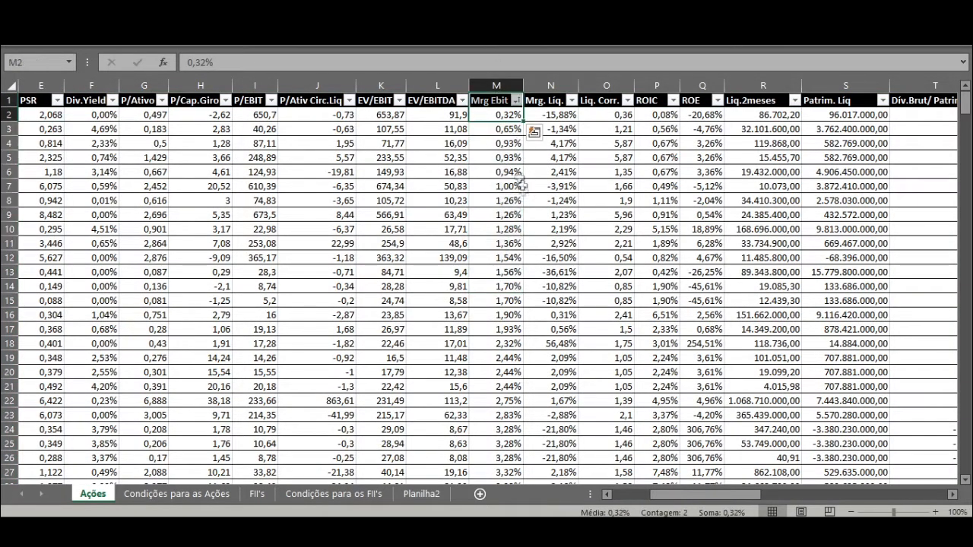
pyautogui.click(508, 146)
pyautogui.click(529, 129)
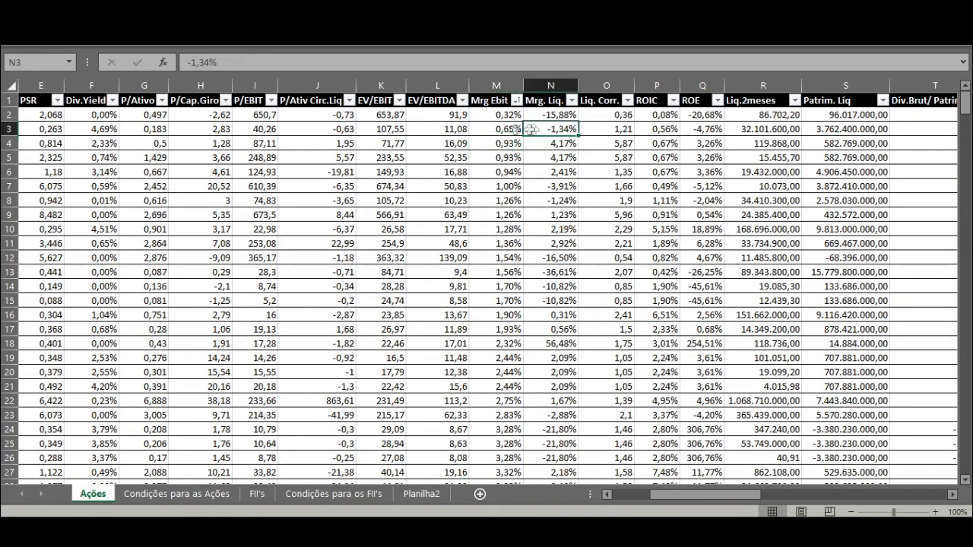
# Step: Sort the Ações table by the Div.Yield column from smallest to largest
pyautogui.click(192, 129)
pyautogui.click(114, 100)
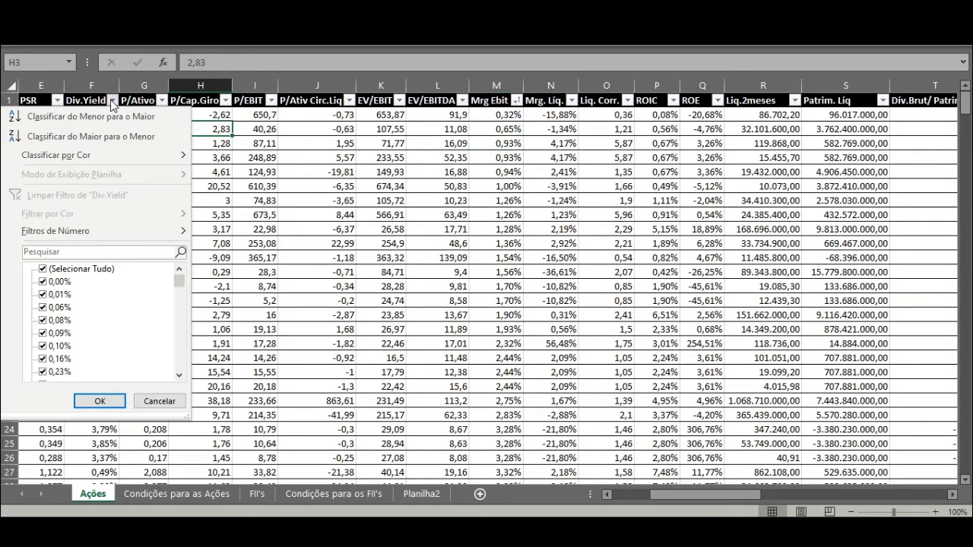
pyautogui.click(98, 120)
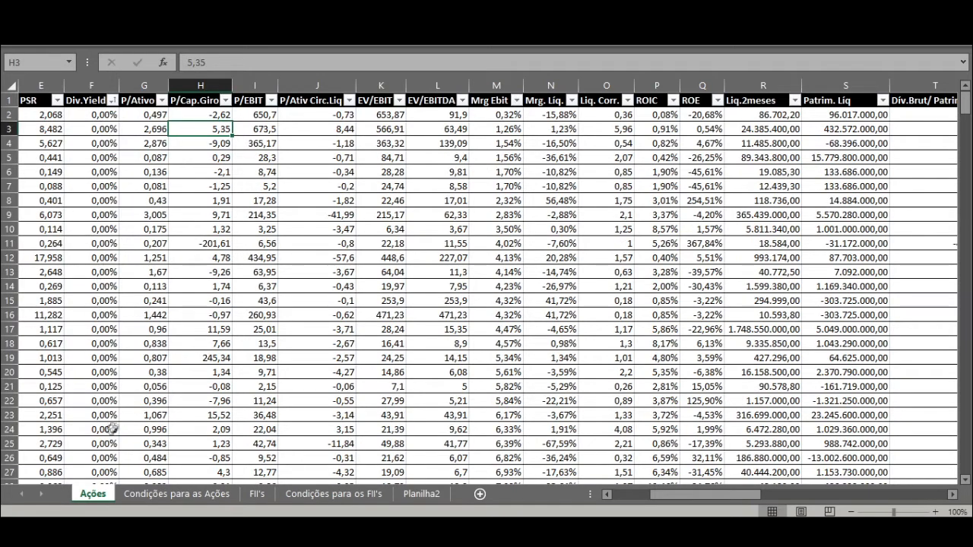
# Step: Examine the sorted Div.Yield column down to the last stock yielding less than 5%
pyautogui.scroll(-6, 108, 435)
pyautogui.click(108, 387)
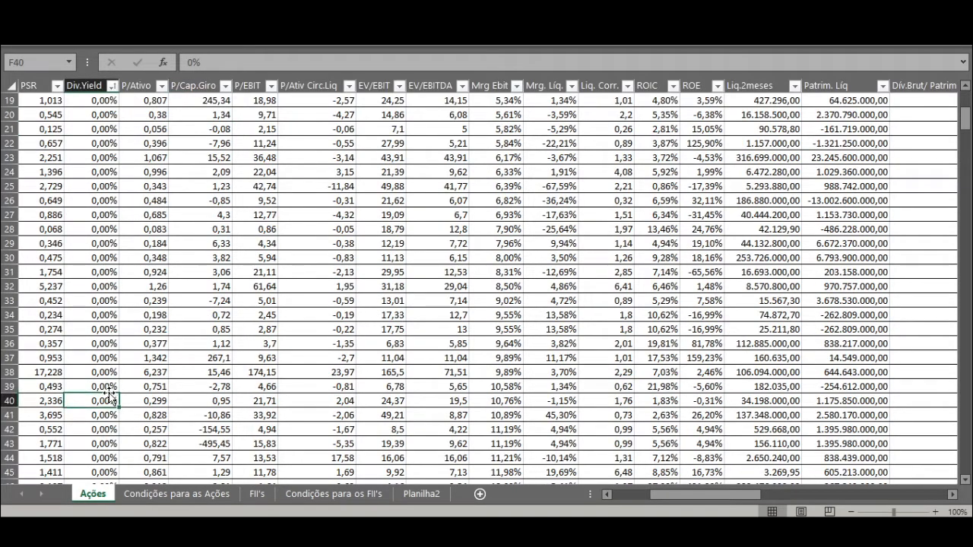
pyautogui.press('Down')
pyautogui.press('Down')
pyautogui.press('Down')
pyautogui.press('Down')
pyautogui.press('Down')
pyautogui.press('Down')
pyautogui.press('Down')
pyautogui.press('Down')
pyautogui.press('Down')
pyautogui.press('Down')
pyautogui.press('Down')
pyautogui.press('Down')
pyautogui.press('Down')
pyautogui.press('Down')
pyautogui.press('Down')
pyautogui.press('Down')
pyautogui.press('Down')
pyautogui.press('Down')
pyautogui.press('Down')
pyautogui.press('Down')
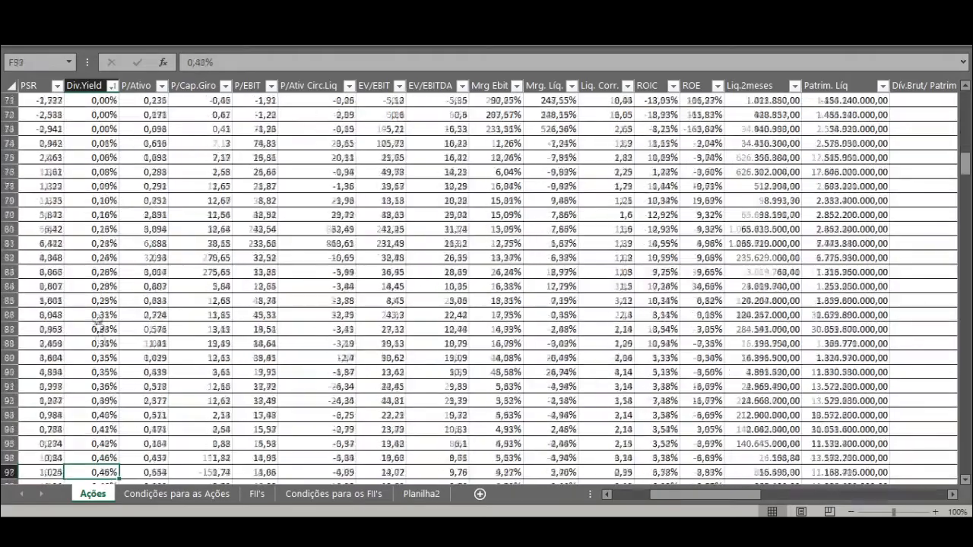
pyautogui.moveTo(98, 245); pyautogui.dragTo(110, 442)
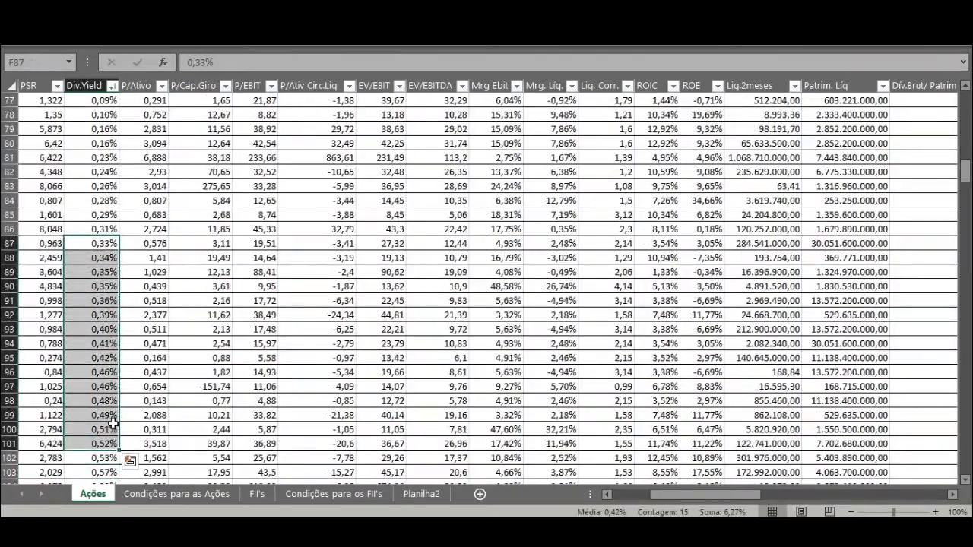
pyautogui.press('Down')
pyautogui.press('Down')
pyautogui.press('Down')
pyautogui.press('Down')
pyautogui.press('Down')
pyautogui.press('Down')
pyautogui.press('Down')
pyautogui.press('Down')
pyautogui.press('Down')
pyautogui.press('Down')
pyautogui.press('Down')
pyautogui.press('Down')
pyautogui.press('Down')
pyautogui.press('Down')
pyautogui.press('Down')
pyautogui.press('Down')
pyautogui.press('Down')
pyautogui.press('Down')
pyautogui.press('Down')
pyautogui.press('Down')
pyautogui.press('Down')
pyautogui.press('Down')
pyautogui.press('Down')
pyautogui.press('Down')
pyautogui.press('Down')
pyautogui.press('Down')
pyautogui.press('Down')
pyautogui.press('Down')
pyautogui.press('Down')
pyautogui.press('Down')
pyautogui.press('Down')
pyautogui.press('Down')
pyautogui.press('Down')
pyautogui.press('Down')
pyautogui.press('Down')
pyautogui.press('Down')
pyautogui.press('Down')
pyautogui.press('Down')
pyautogui.press('Down')
pyautogui.press('Down')
pyautogui.press('Down')
pyautogui.press('Down')
pyautogui.press('Down')
pyautogui.press('Down')
pyautogui.press('Down')
pyautogui.press('Down')
pyautogui.press('Down')
pyautogui.press('Down')
pyautogui.press('Down')
pyautogui.press('Down')
pyautogui.press('Down')
pyautogui.press('Down')
pyautogui.press('Down')
pyautogui.press('Down')
pyautogui.press('Down')
pyautogui.press('Down')
pyautogui.press('Down')
pyautogui.press('Down')
pyautogui.press('Down')
pyautogui.press('Down')
pyautogui.press('Down')
pyautogui.press('Down')
pyautogui.press('Down')
pyautogui.press('Down')
pyautogui.press('Down')
pyautogui.press('Down')
pyautogui.press('Down')
pyautogui.press('Down')
pyautogui.press('Down')
pyautogui.press('Down')
pyautogui.press('Down')
pyautogui.press('Down')
pyautogui.press('Down')
pyautogui.press('Down')
pyautogui.press('Down')
pyautogui.press('Down')
pyautogui.press('Down')
pyautogui.press('Down')
pyautogui.press('Down')
pyautogui.press('Down')
pyautogui.click(111, 175)
pyautogui.click(104, 142)
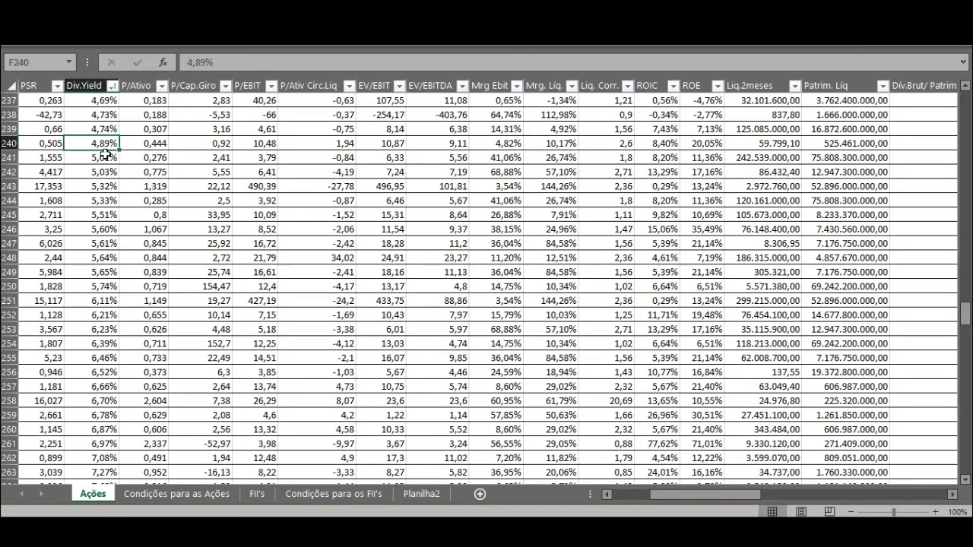
# Step: Delete rows 2 to 240 of the Ações table, the stocks with a Div.Yield below 5%
pyautogui.click(9, 143)
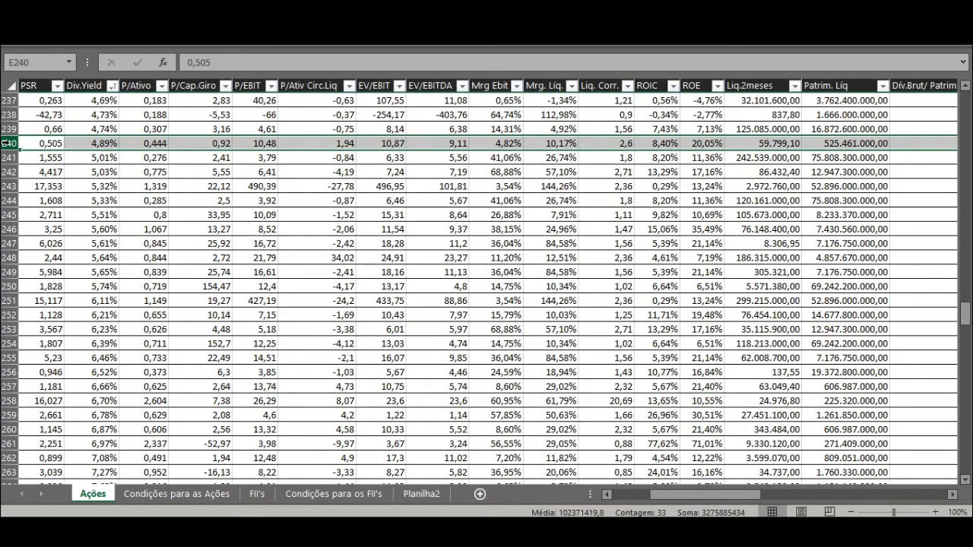
pyautogui.moveTo(9, 143); pyautogui.dragTo(6, 142)
pyautogui.hotkey('shift', 'Down')
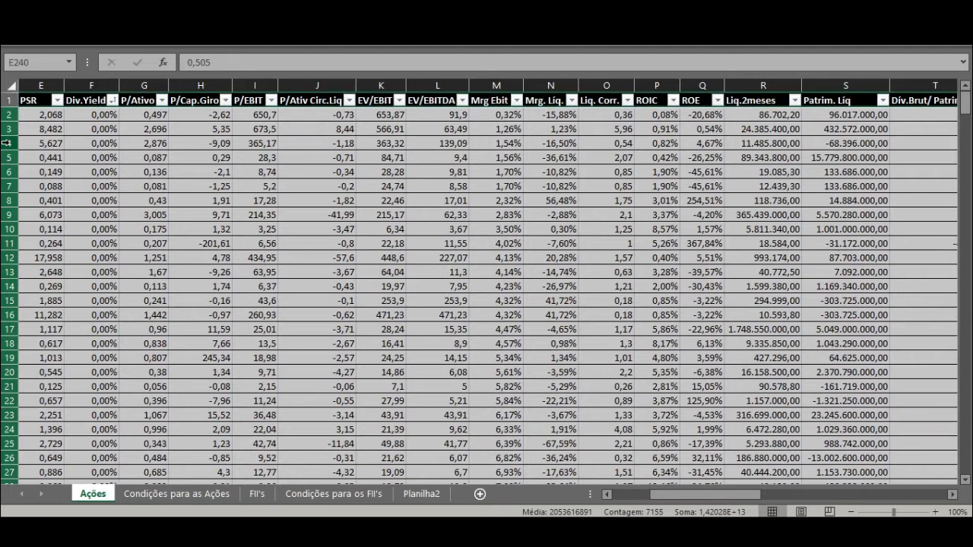
pyautogui.rightClick(102, 188)
pyautogui.click(152, 330)
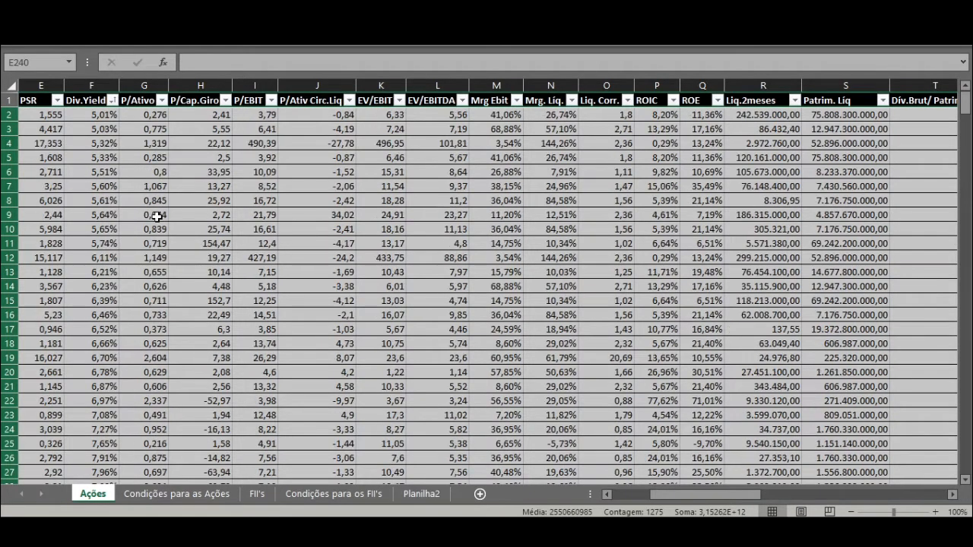
pyautogui.click(107, 118)
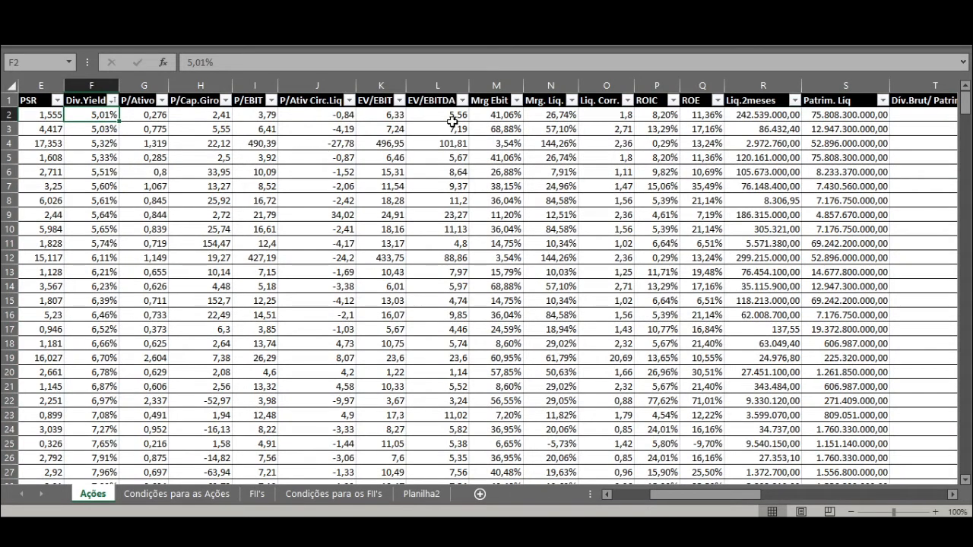
pyautogui.click(498, 117)
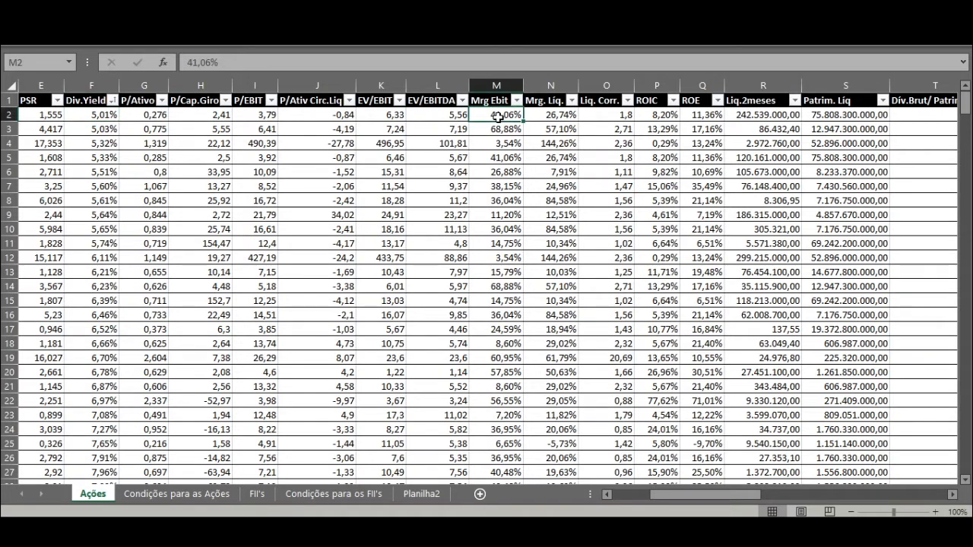
# Step: Sort the Ações table by the Cresc. Rec.5a column from smallest to largest
pyautogui.moveTo(721, 495); pyautogui.dragTo(811, 489)
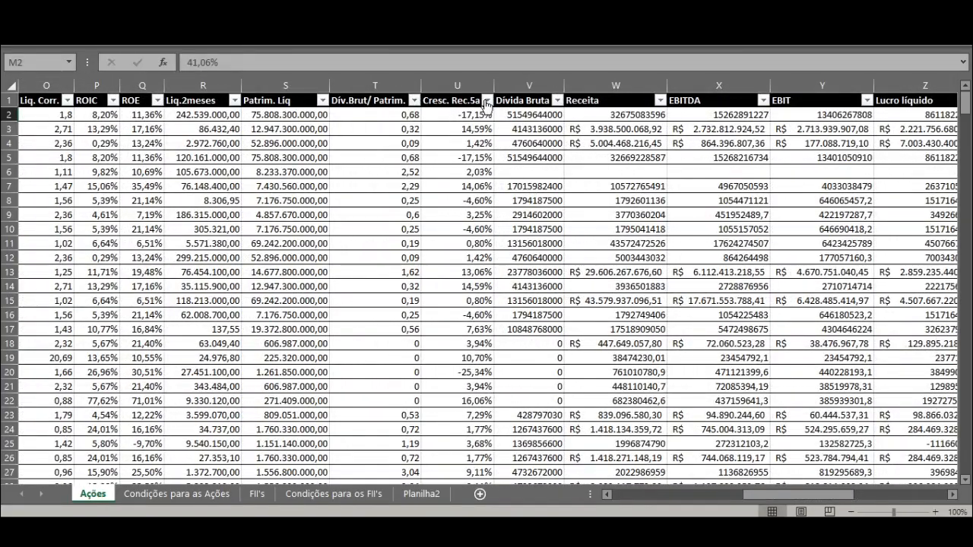
pyautogui.click(487, 100)
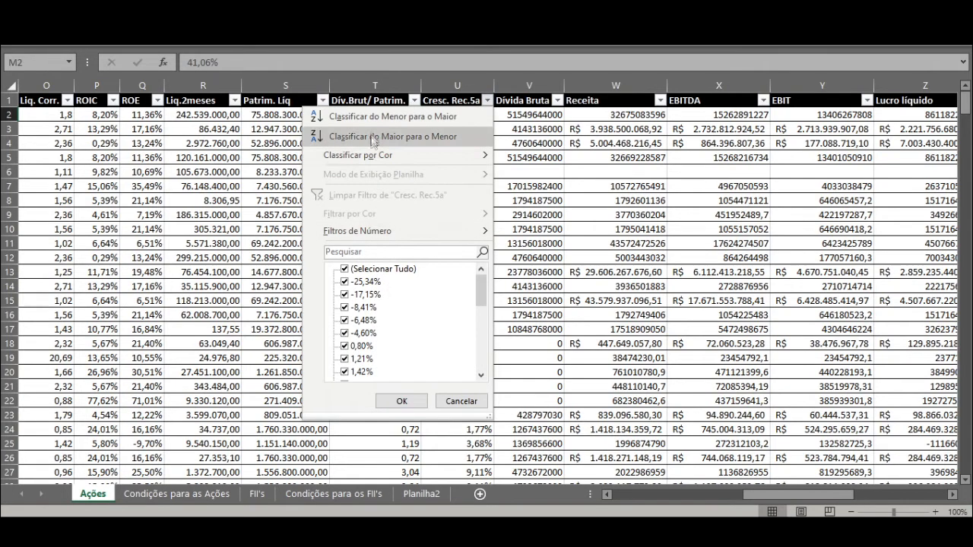
pyautogui.click(384, 116)
# Step: Delete rows 2 to 10 of the table, the stocks with negative five-year revenue growth in Cresc. Rec.5a
pyautogui.moveTo(536, 114); pyautogui.dragTo(544, 230)
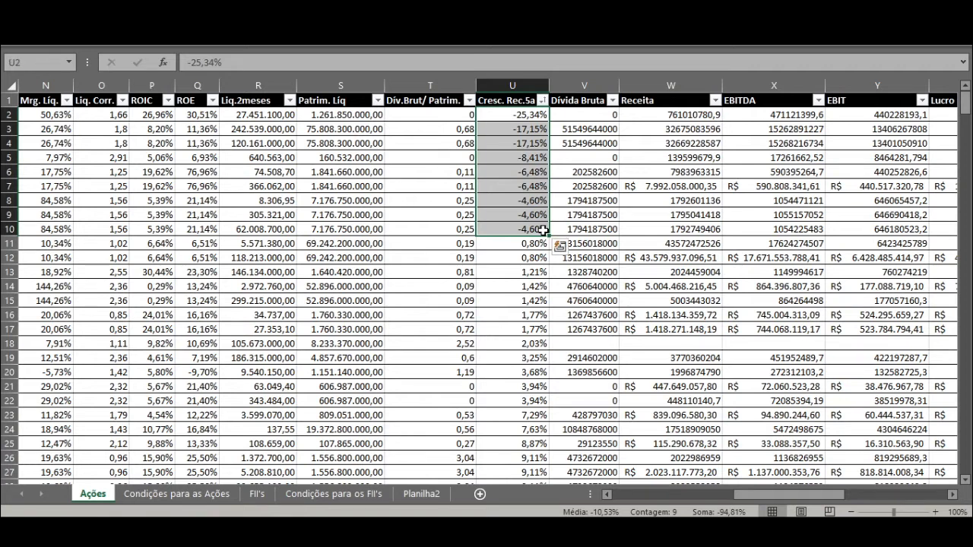
pyautogui.click(543, 230)
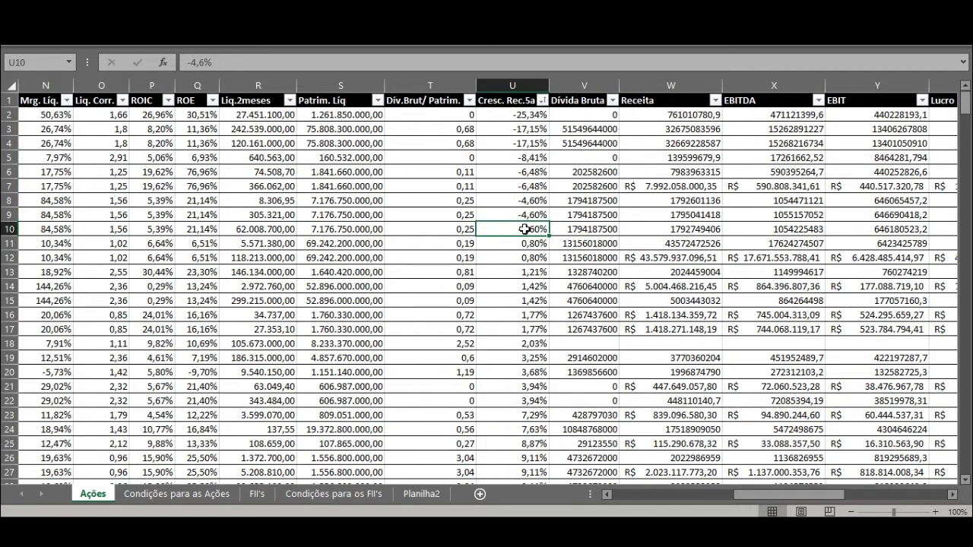
pyautogui.moveTo(7, 229); pyautogui.dragTo(8, 114)
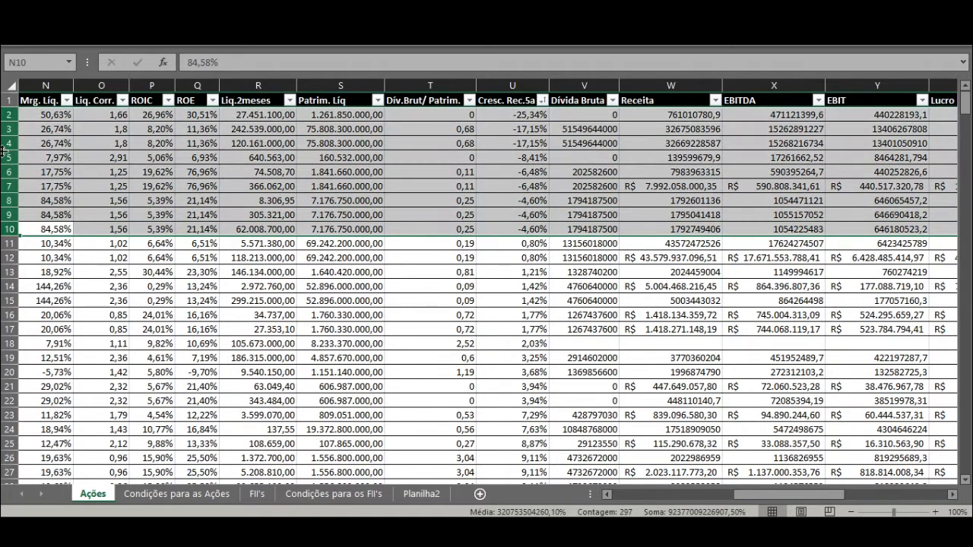
pyautogui.rightClick(4, 152)
pyautogui.click(47, 290)
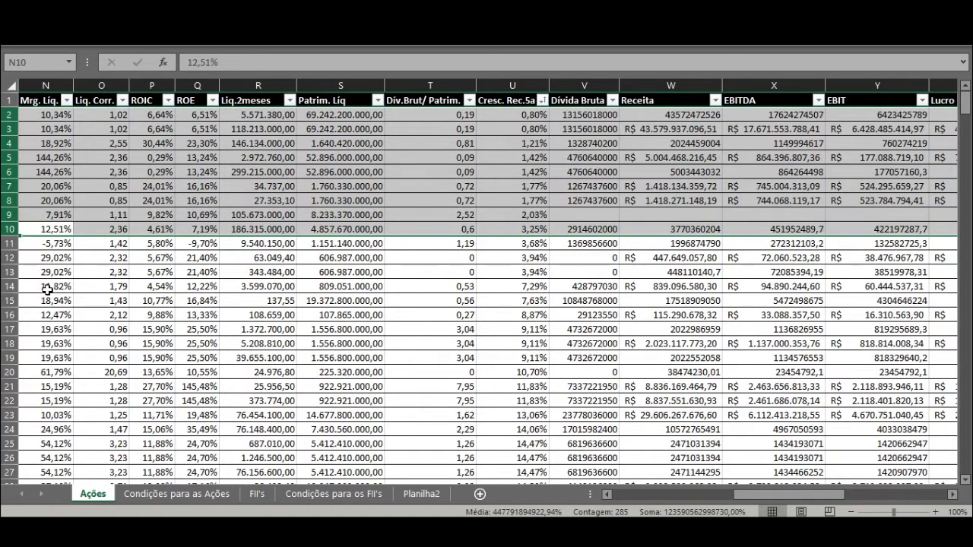
pyautogui.click(359, 286)
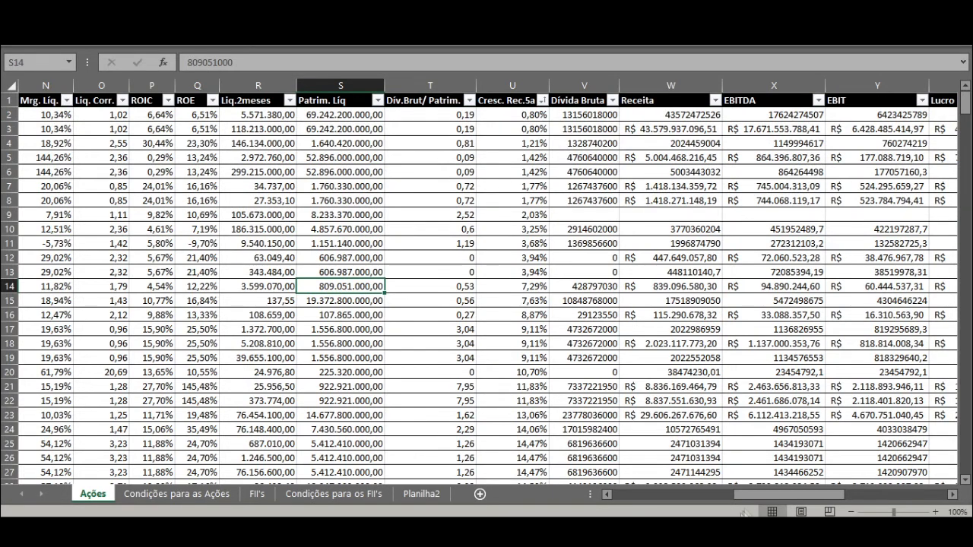
# Step: Sort the Ações table by the Div/EBITDA column from largest to smallest
pyautogui.moveTo(760, 495); pyautogui.dragTo(561, 496)
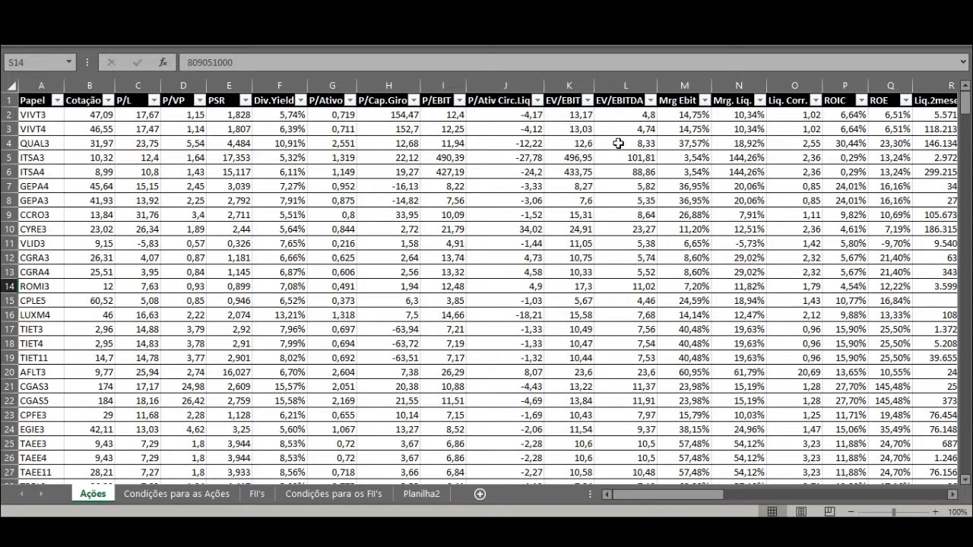
pyautogui.click(704, 118)
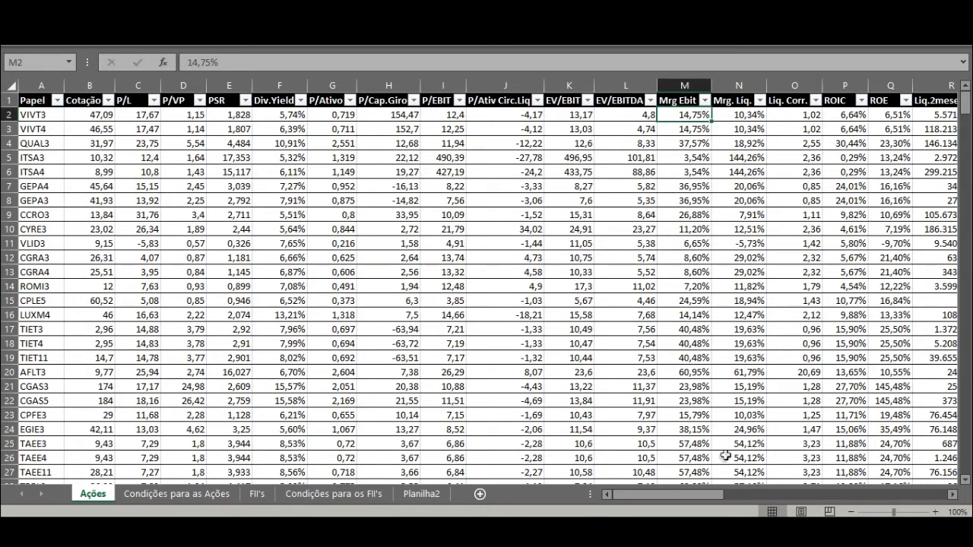
pyautogui.moveTo(706, 493); pyautogui.dragTo(765, 484)
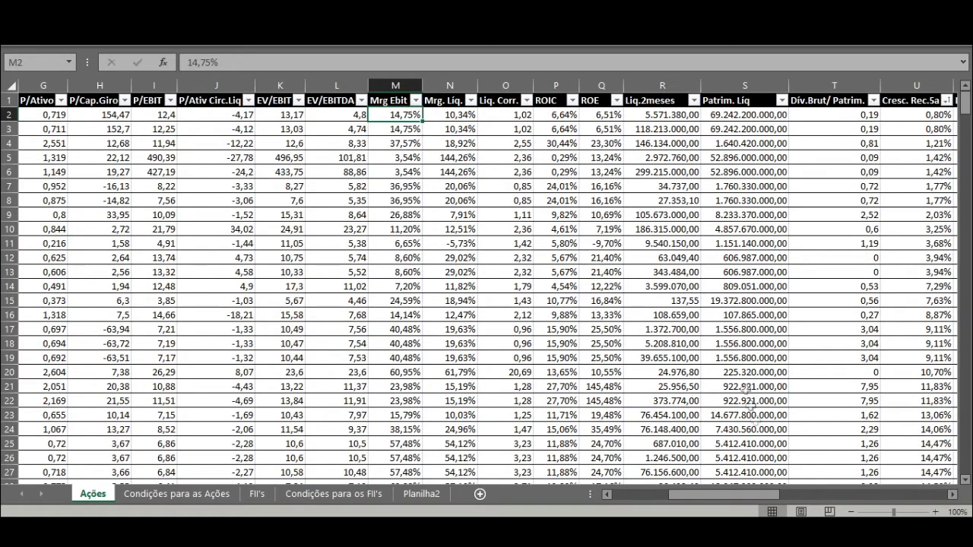
pyautogui.moveTo(730, 493); pyautogui.dragTo(908, 498)
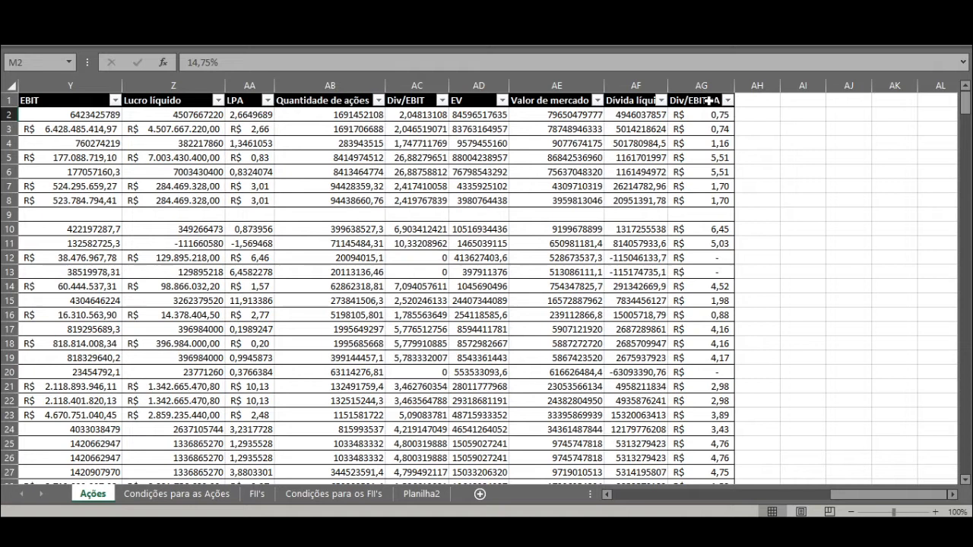
pyautogui.click(728, 100)
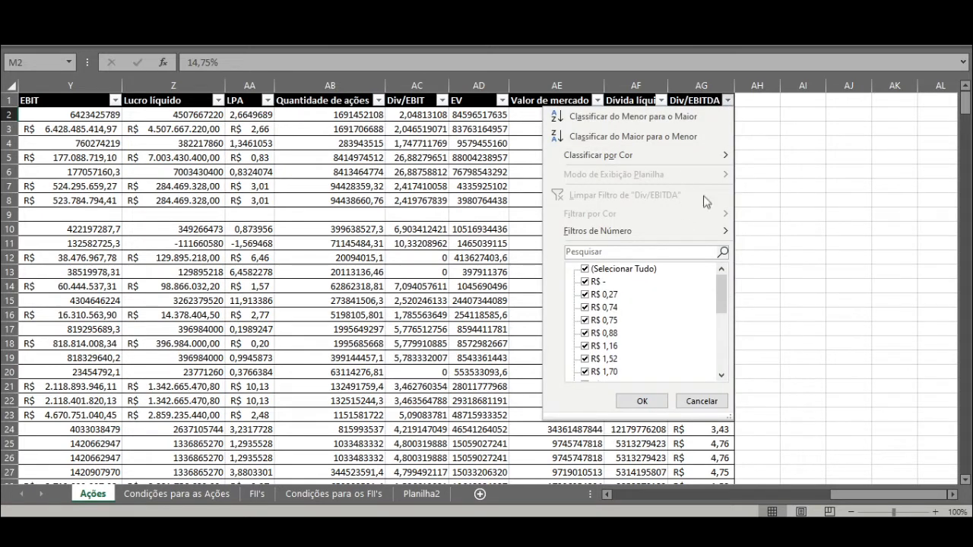
pyautogui.click(620, 136)
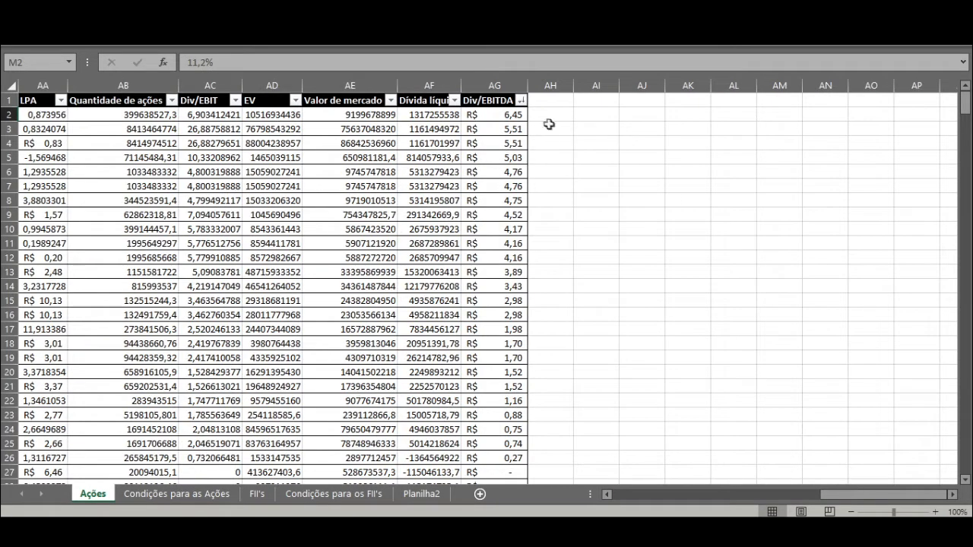
# Step: Delete rows 2 to 16 of the table, the stocks with a Div/EBITDA above 2
pyautogui.moveTo(516, 116); pyautogui.dragTo(507, 317)
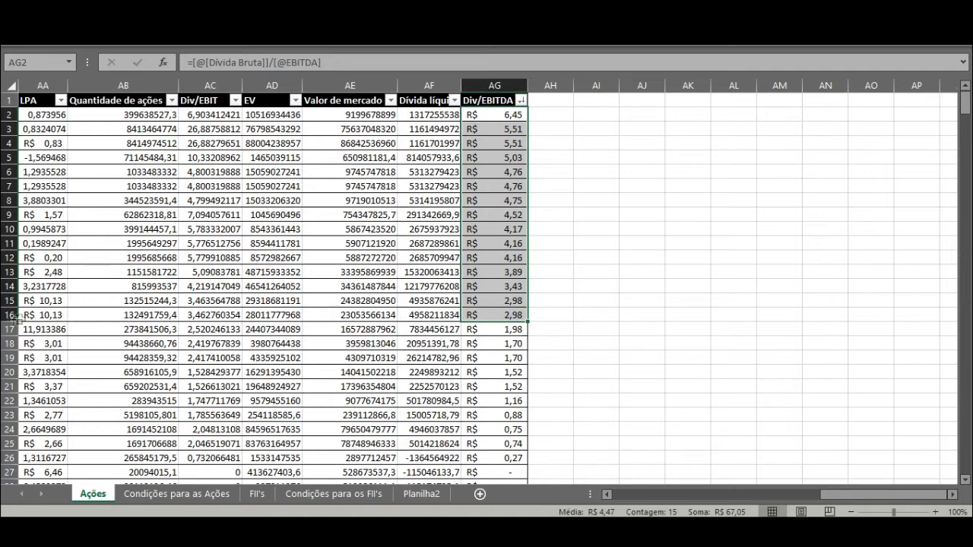
pyautogui.moveTo(10, 315); pyautogui.dragTo(6, 116)
pyautogui.rightClick(12, 129)
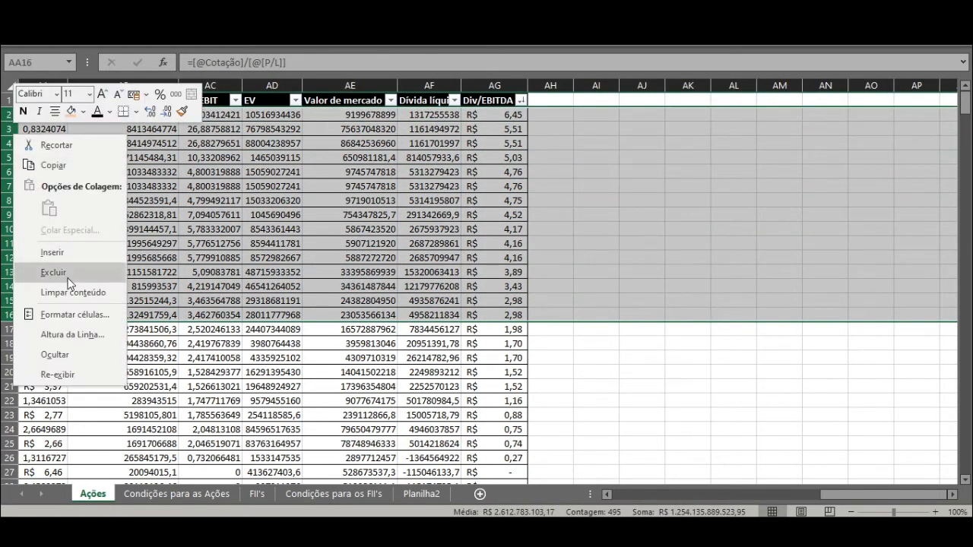
pyautogui.click(68, 279)
pyautogui.click(431, 258)
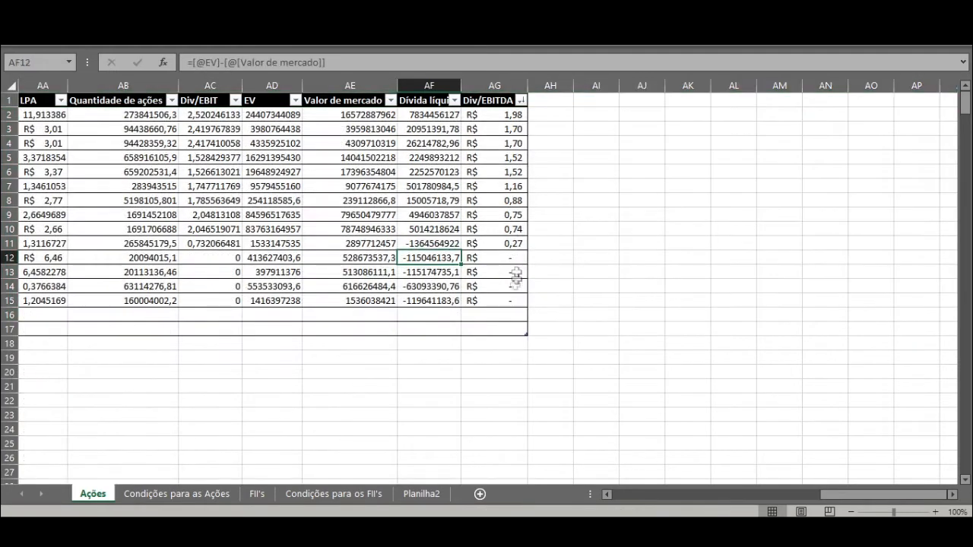
# Step: Fill the missing calculated-column formulas into row 16 of the table, through the Div/EBITDA column
pyautogui.moveTo(509, 327); pyautogui.dragTo(532, 317)
pyautogui.click(526, 314)
pyautogui.moveTo(599, 301); pyautogui.dragTo(943, 321)
pyautogui.click(916, 314)
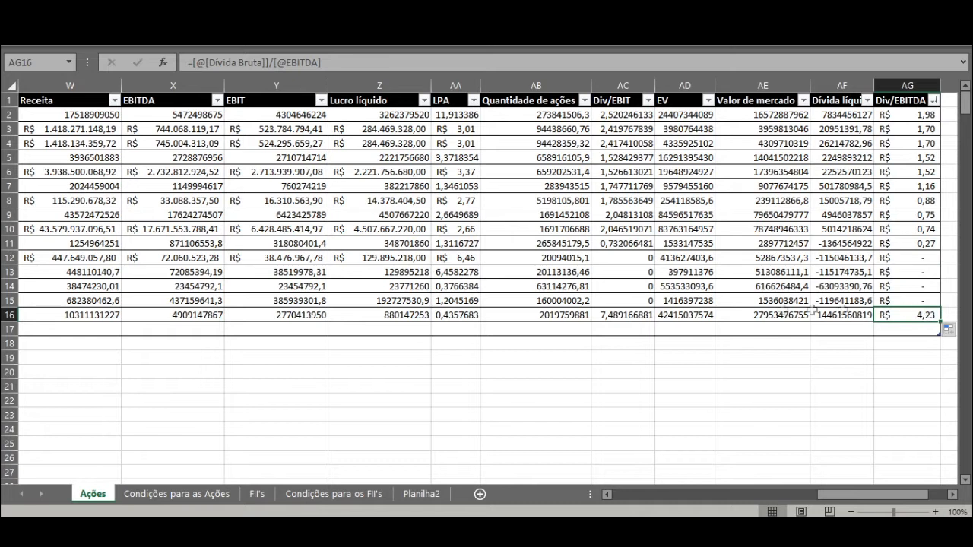
# Step: Delete rows 16 and 17 of the Ações table, the stock with a Div/EBITDA of 4,23 and the empty row below it
pyautogui.click(9, 314)
pyautogui.rightClick(9, 313)
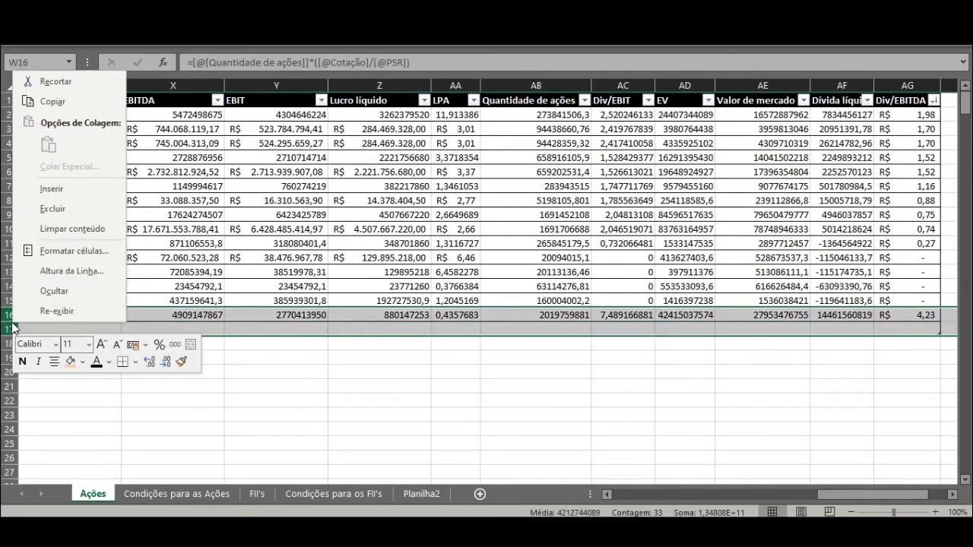
pyautogui.click(43, 209)
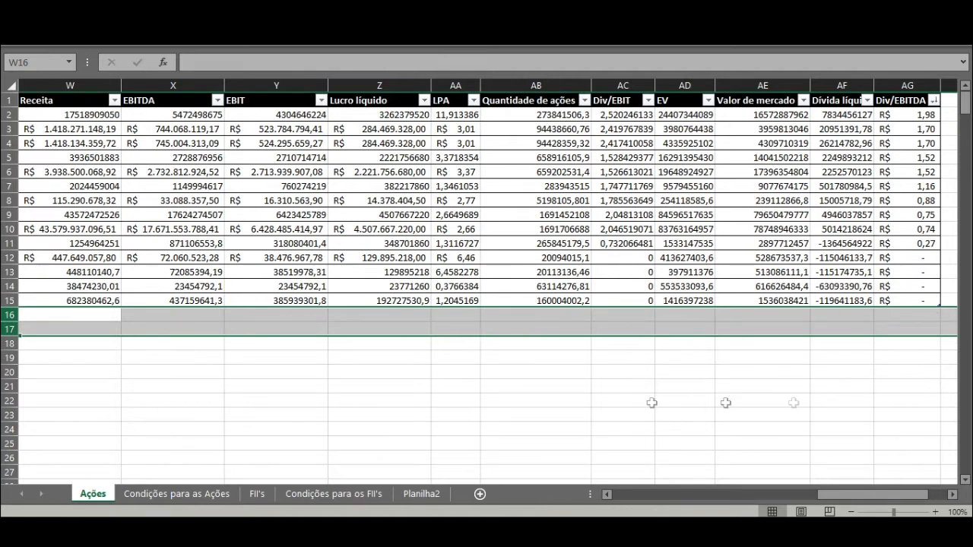
# Step: Review the remaining stocks in the Papel column and examine their Div.Yield, EV/EBIT, PSR and EV/EBITDA columns
pyautogui.moveTo(881, 494); pyautogui.dragTo(624, 511)
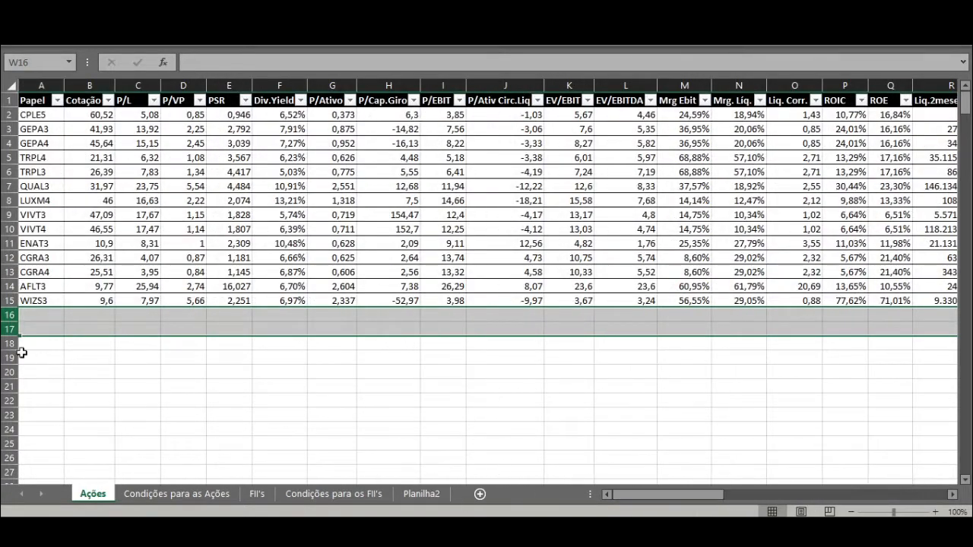
pyautogui.click(30, 114)
pyautogui.moveTo(30, 114); pyautogui.dragTo(10, 304)
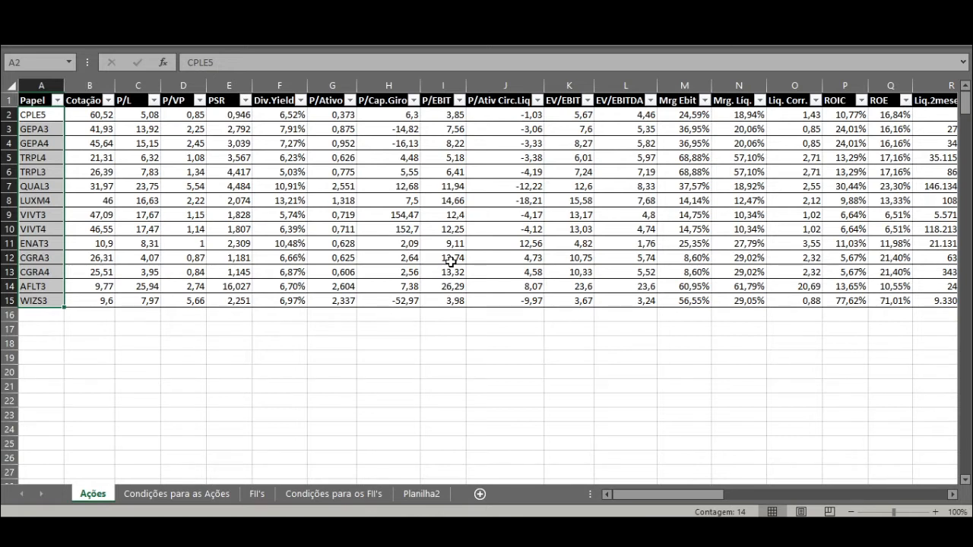
pyautogui.click(293, 117)
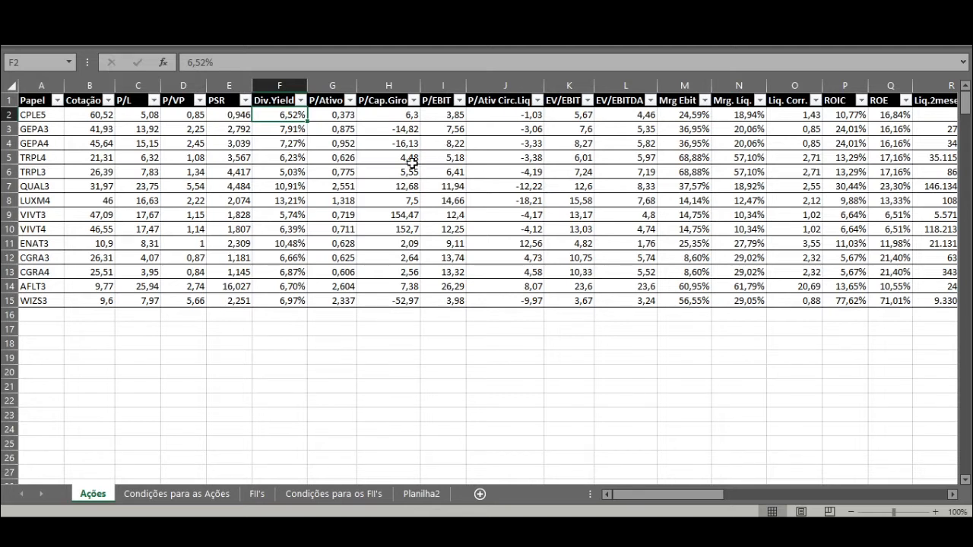
pyautogui.click(577, 86)
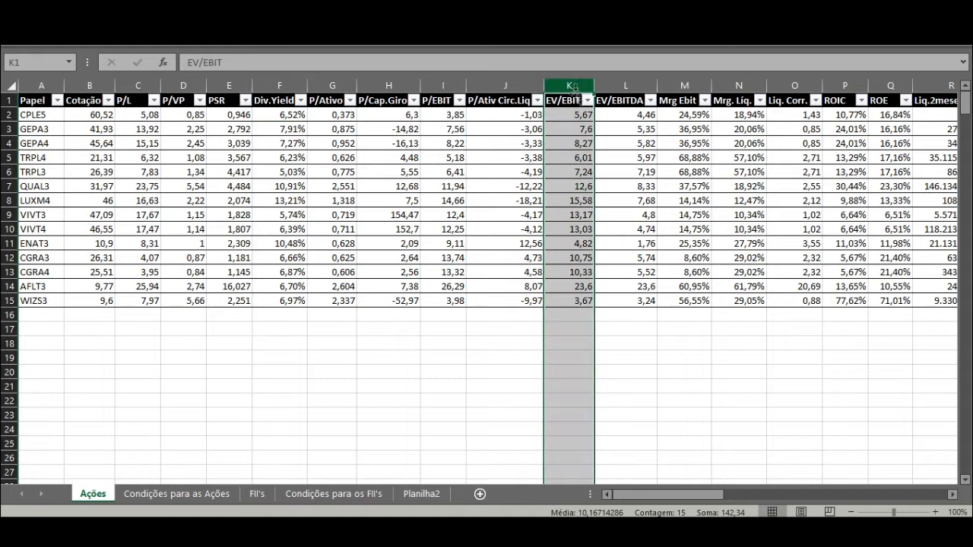
pyautogui.click(229, 85)
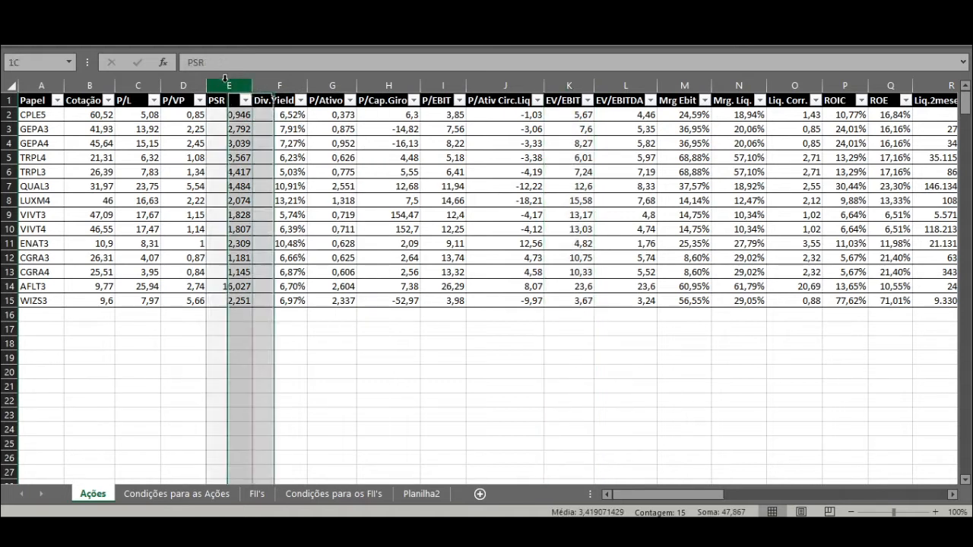
pyautogui.click(239, 113)
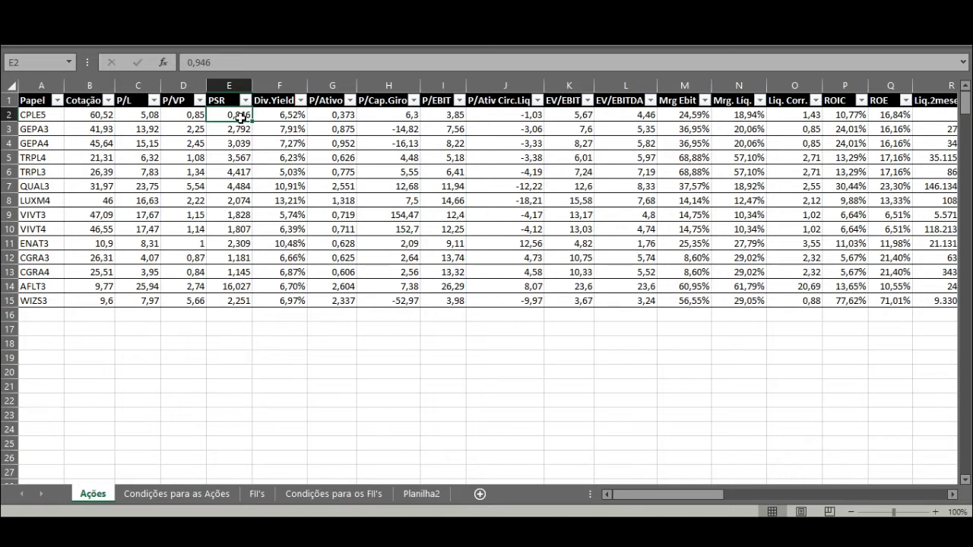
pyautogui.moveTo(241, 128); pyautogui.dragTo(239, 299)
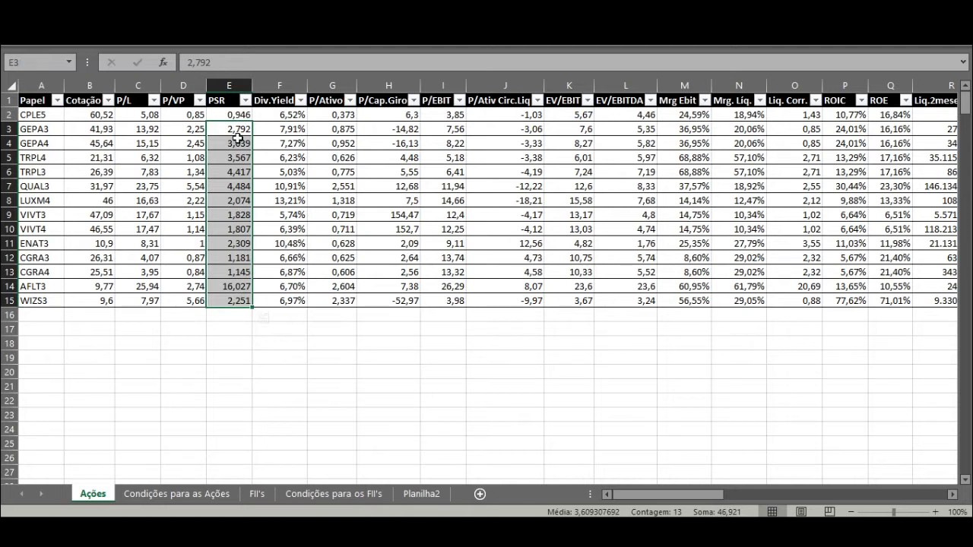
pyautogui.click(229, 101)
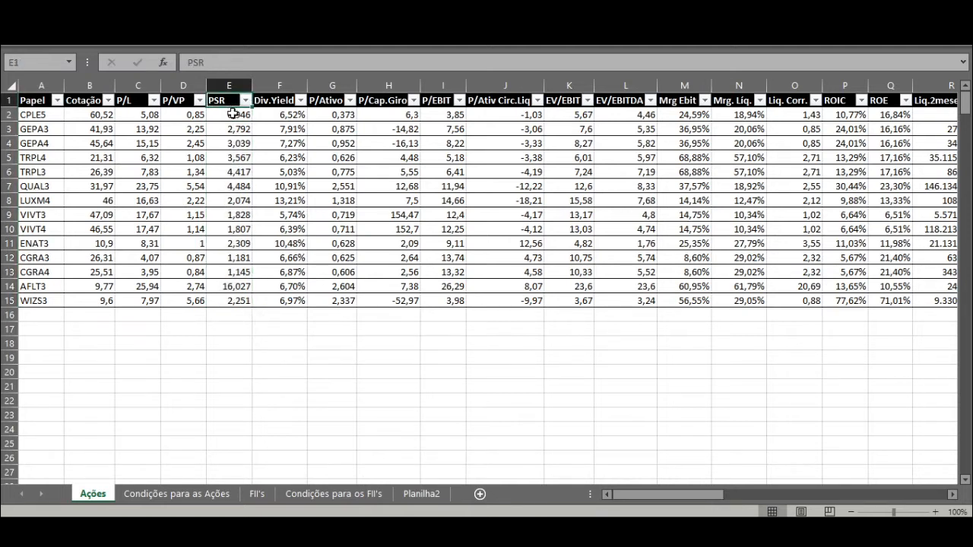
pyautogui.click(626, 99)
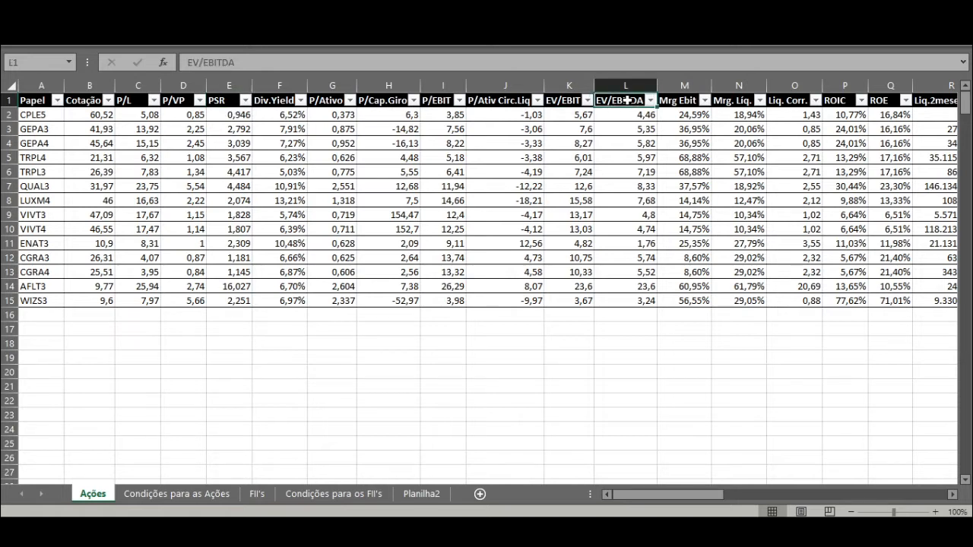
# Step: Insert a blank table column before Mrg Ebit and sort the table by EV/EBITDA from smallest to largest
pyautogui.click(685, 84)
pyautogui.rightClick(685, 84)
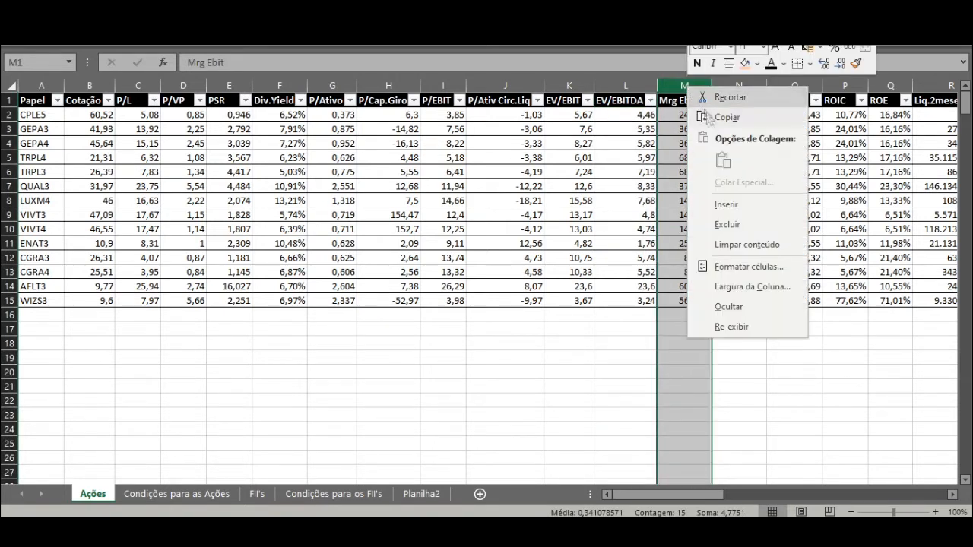
pyautogui.click(721, 201)
pyautogui.click(679, 118)
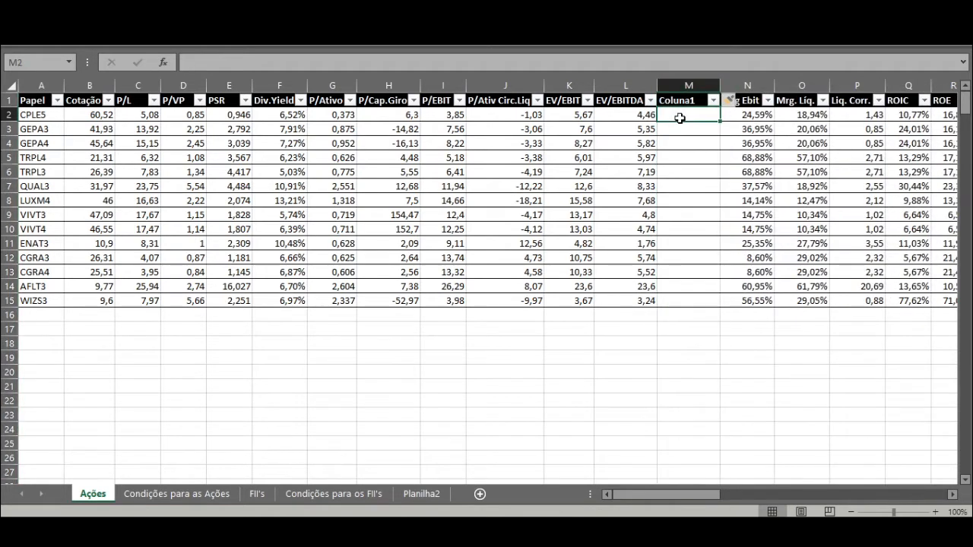
pyautogui.click(650, 100)
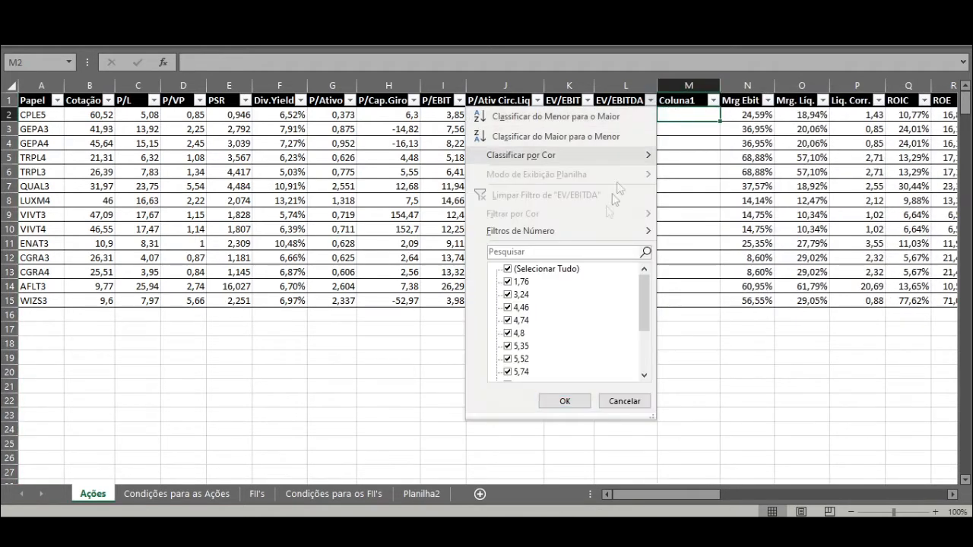
pyautogui.click(558, 115)
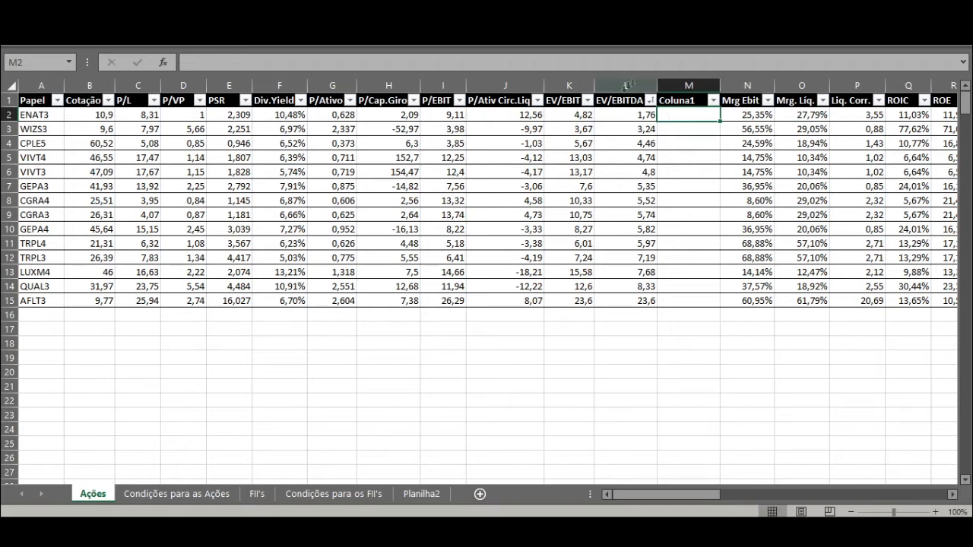
# Step: Rank the stocks by EV/EBITDA in Coluna1: enter 1, 2 and 3 from M2 and fill the series down to row 15
pyautogui.write('1')
pyautogui.press('Return')
pyautogui.write('2')
pyautogui.press('Return')
pyautogui.write('3')
pyautogui.press('Return')
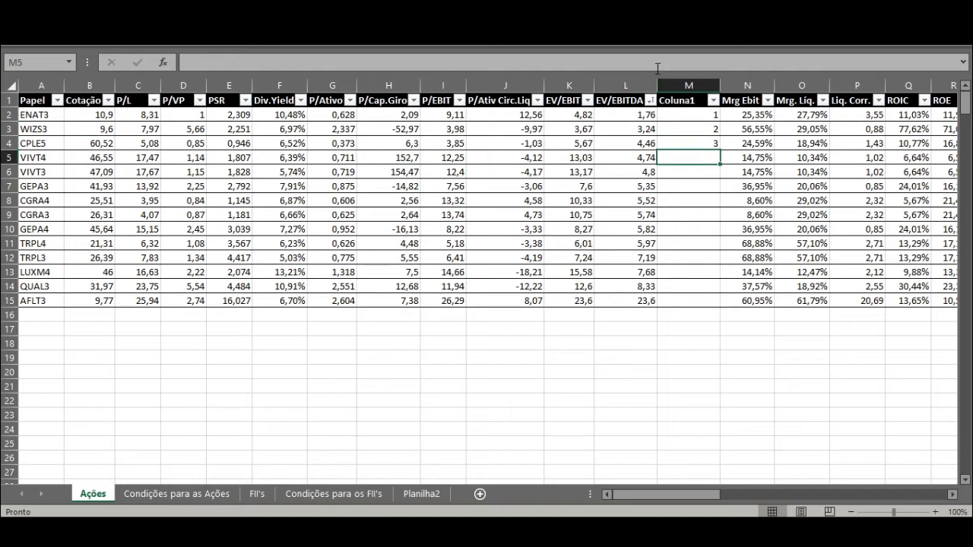
pyautogui.moveTo(682, 114); pyautogui.dragTo(688, 143)
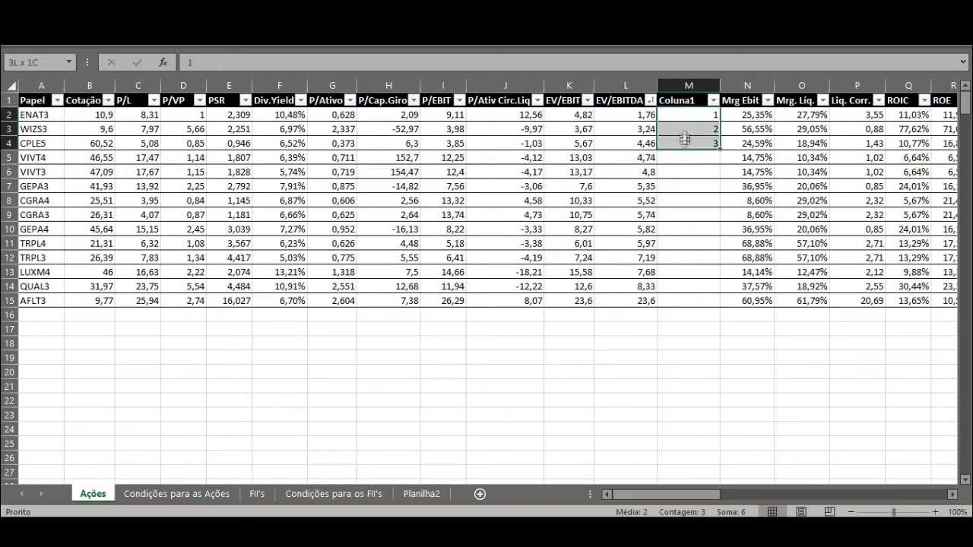
pyautogui.doubleClick(720, 150)
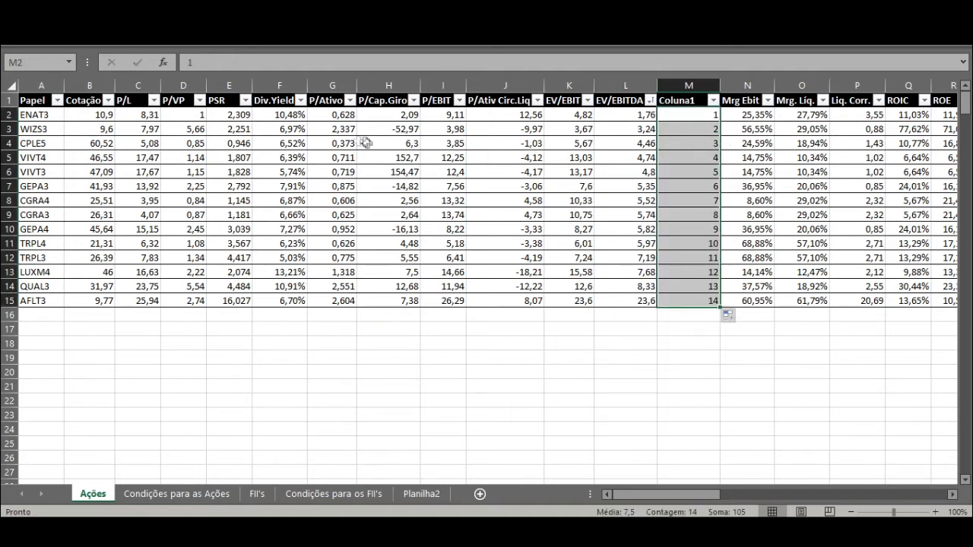
# Step: Sort the table by PSR from smallest to largest and insert another blank column before Mrg Ebit
pyautogui.click(245, 100)
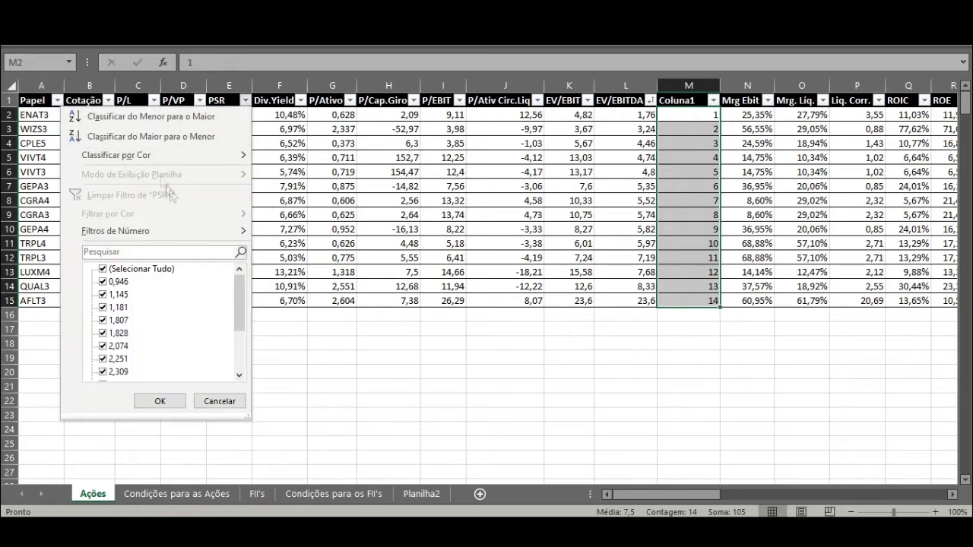
pyautogui.click(148, 116)
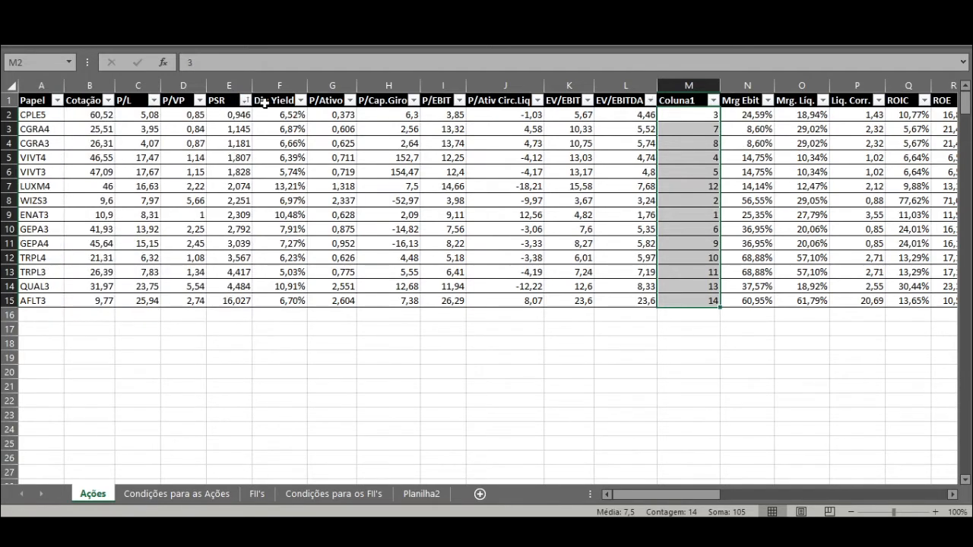
pyautogui.click(233, 115)
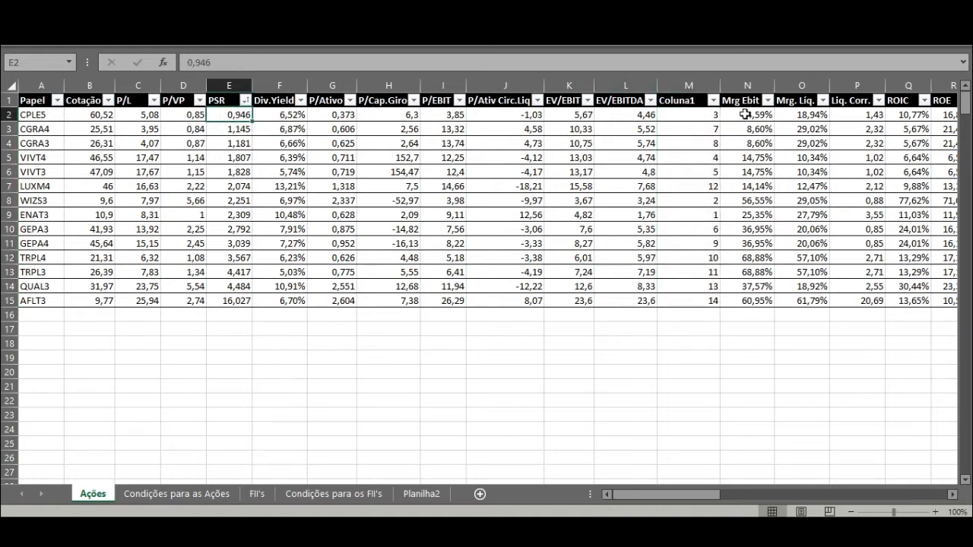
pyautogui.rightClick(741, 83)
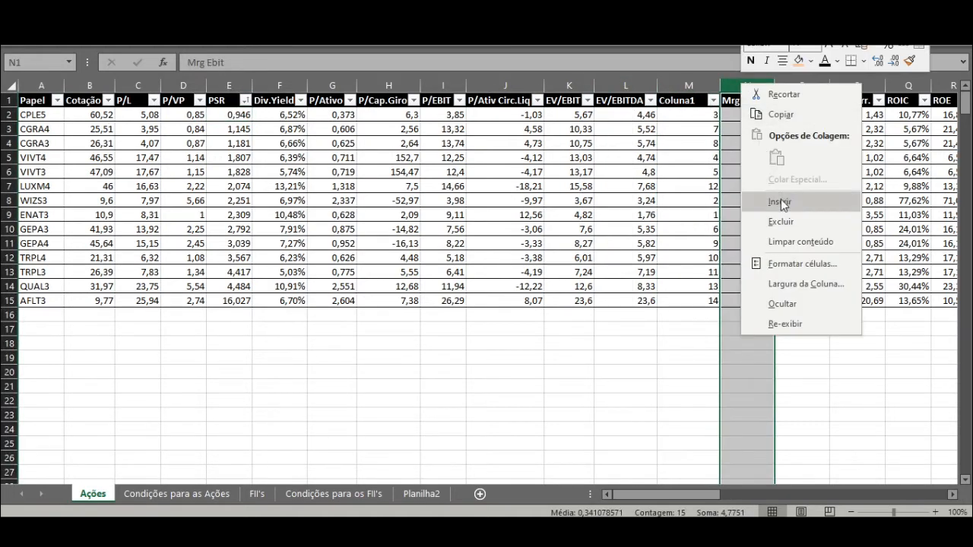
pyautogui.click(781, 200)
# Step: Rank the stocks by PSR in Coluna2: enter 1, 2, 3 and 4 from N2 and fill the series down to row 15
pyautogui.write('1')
pyautogui.press('Return')
pyautogui.write('2')
pyautogui.press('Return')
pyautogui.write('3')
pyautogui.press('Return')
pyautogui.write('4')
pyautogui.press('Return')
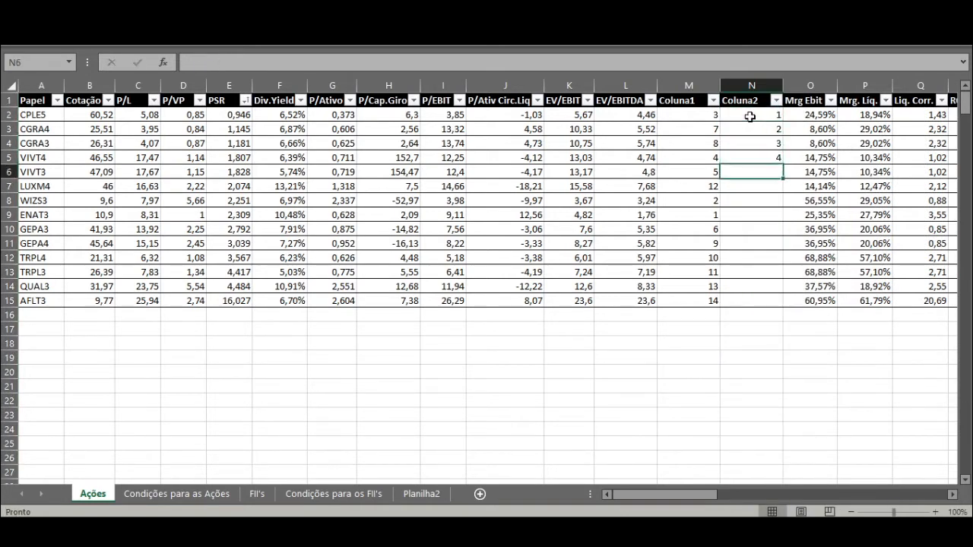
pyautogui.moveTo(750, 117); pyautogui.dragTo(749, 155)
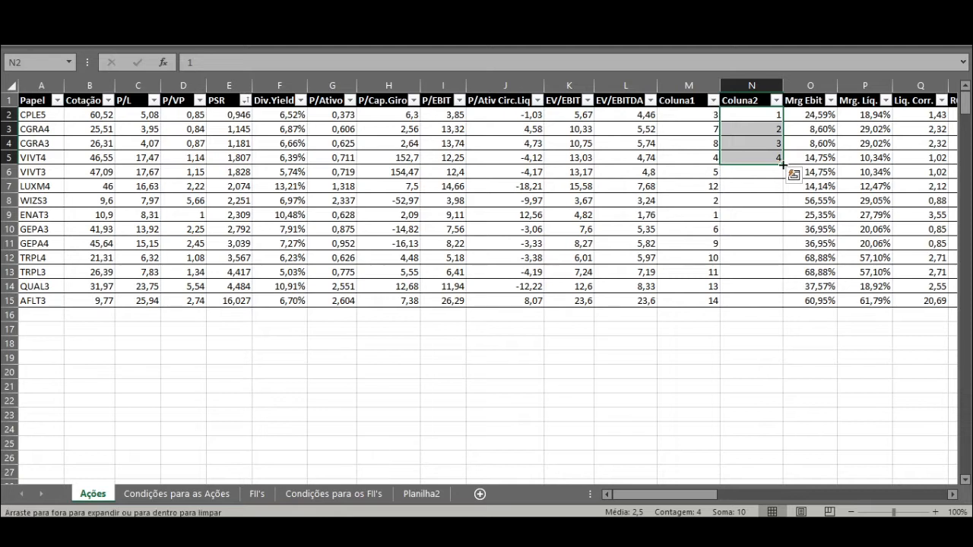
pyautogui.doubleClick(783, 164)
# Step: Compare the EV/EBITDA and PSR ranks of CPLE5 and ENAT3 in Coluna1 and Coluna2
pyautogui.click(771, 114)
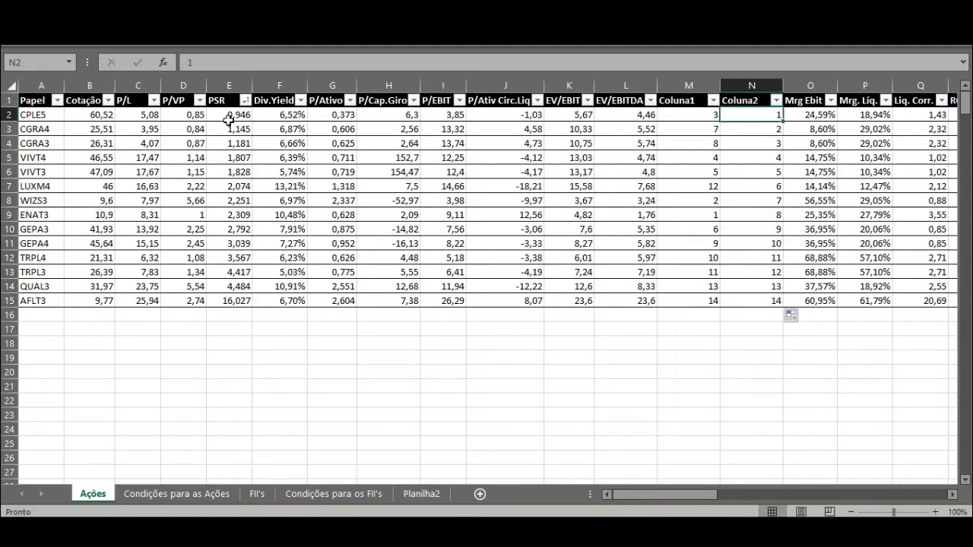
pyautogui.click(686, 115)
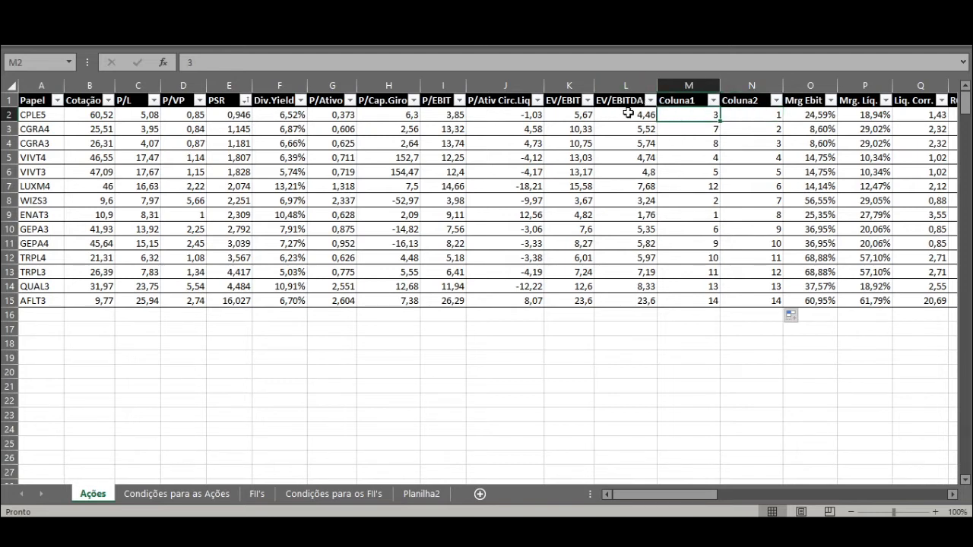
pyautogui.click(713, 216)
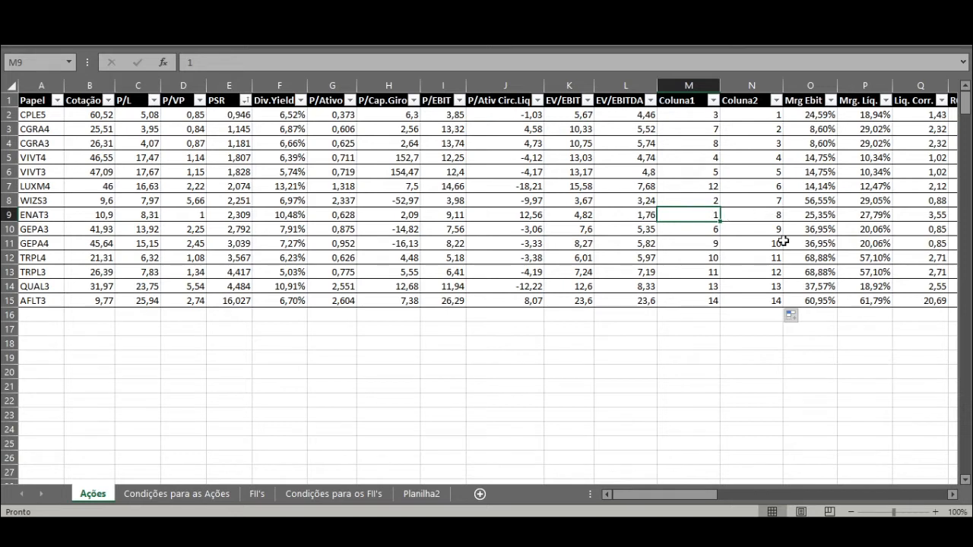
pyautogui.click(767, 216)
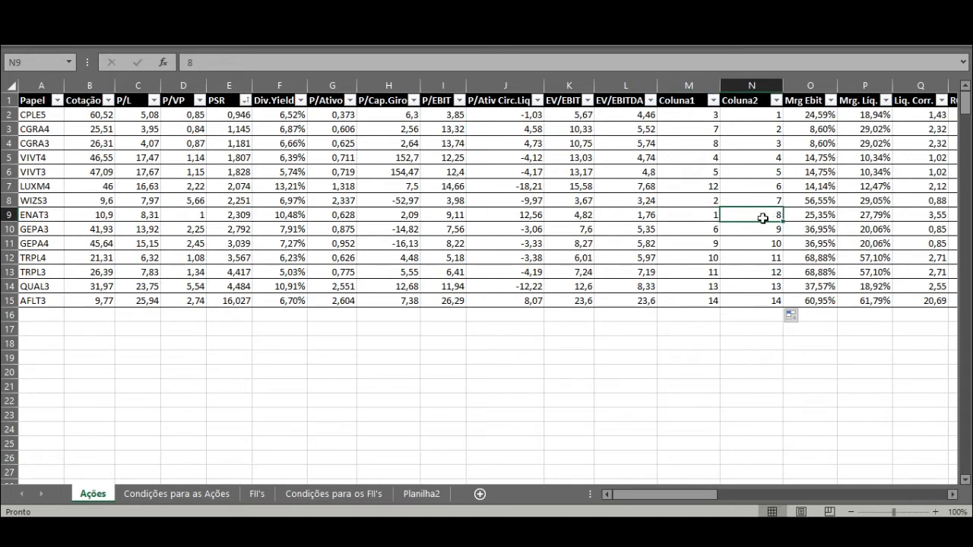
pyautogui.click(682, 214)
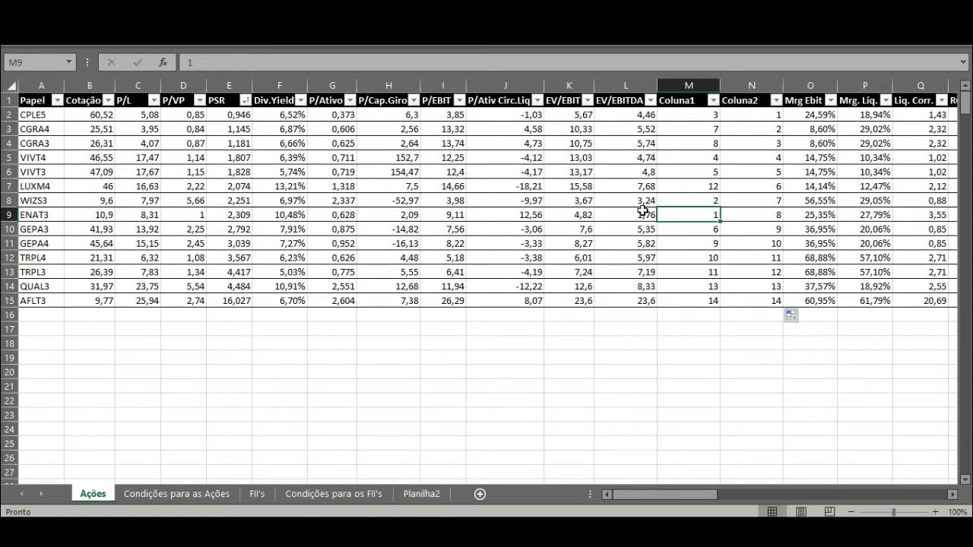
pyautogui.click(775, 216)
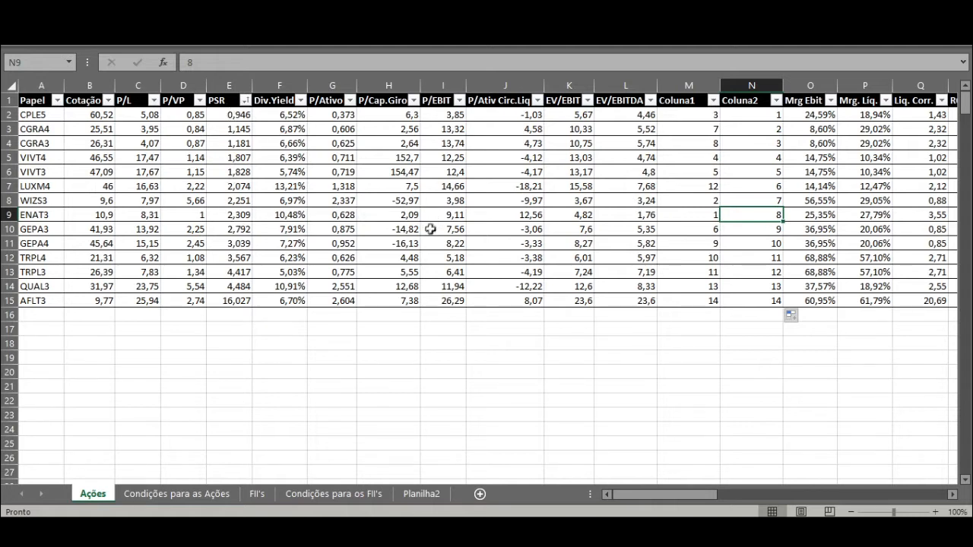
# Step: Insert a blank table column between Coluna2 and Mrg Ebit
pyautogui.click(794, 85)
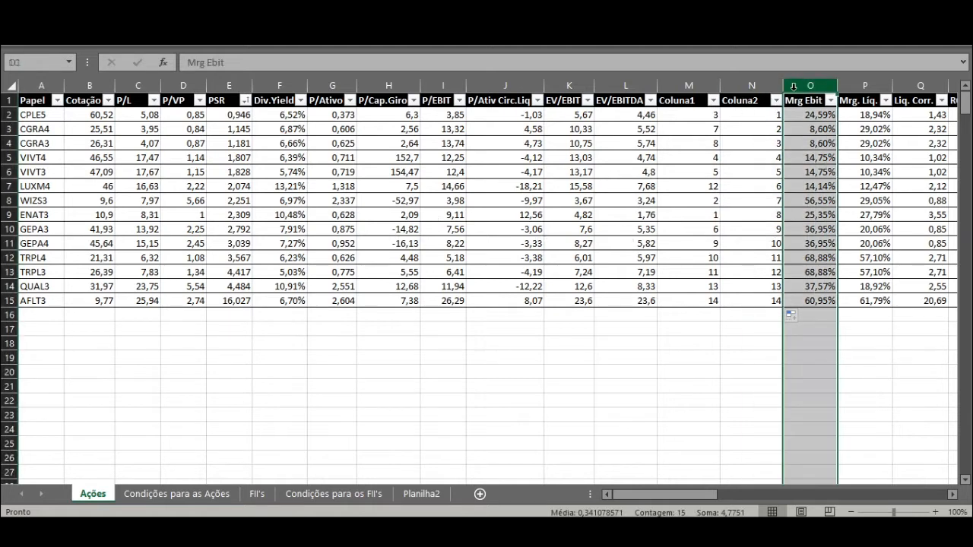
pyautogui.rightClick(794, 85)
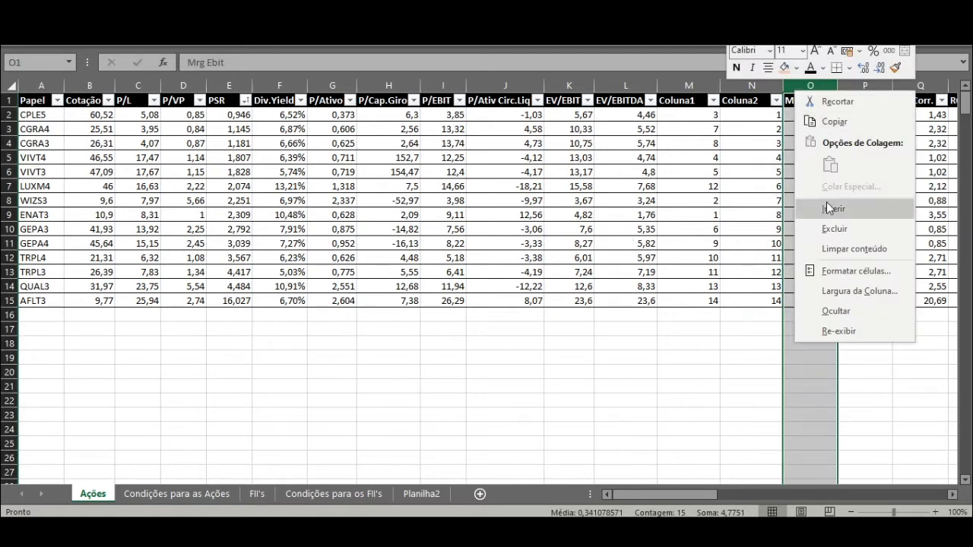
pyautogui.click(826, 201)
pyautogui.click(802, 115)
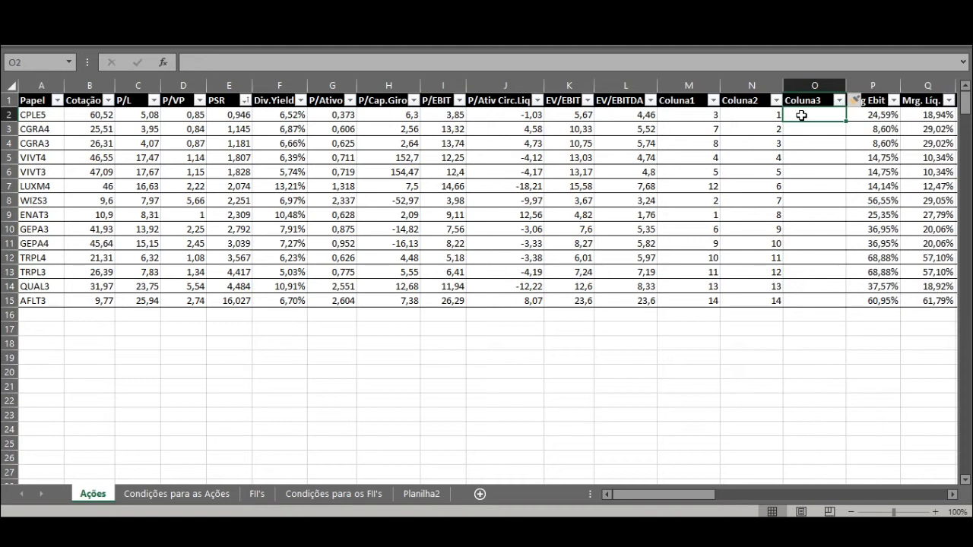
pyautogui.write('=')
pyautogui.press('Left')
pyautogui.write('+')
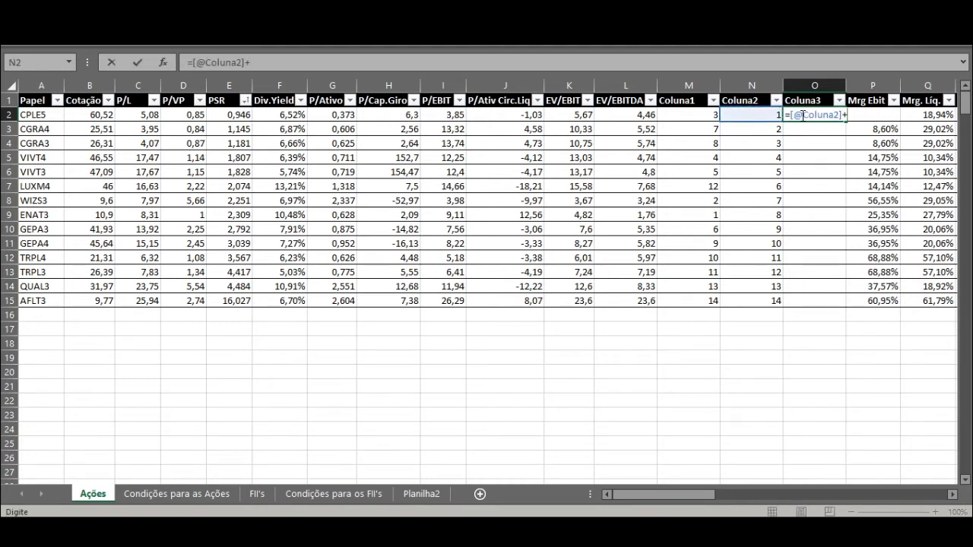
pyautogui.press('Left')
pyautogui.press('Left')
pyautogui.press('Left')
pyautogui.press('Right')
pyautogui.press('Return')
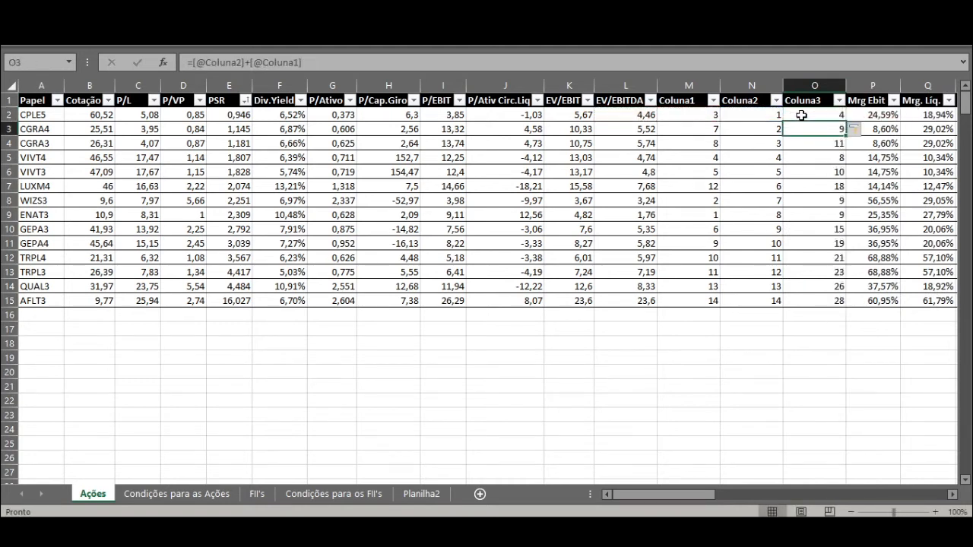
# Step: Sort the stock table by Coluna3 from smallest to largest
pyautogui.click(839, 99)
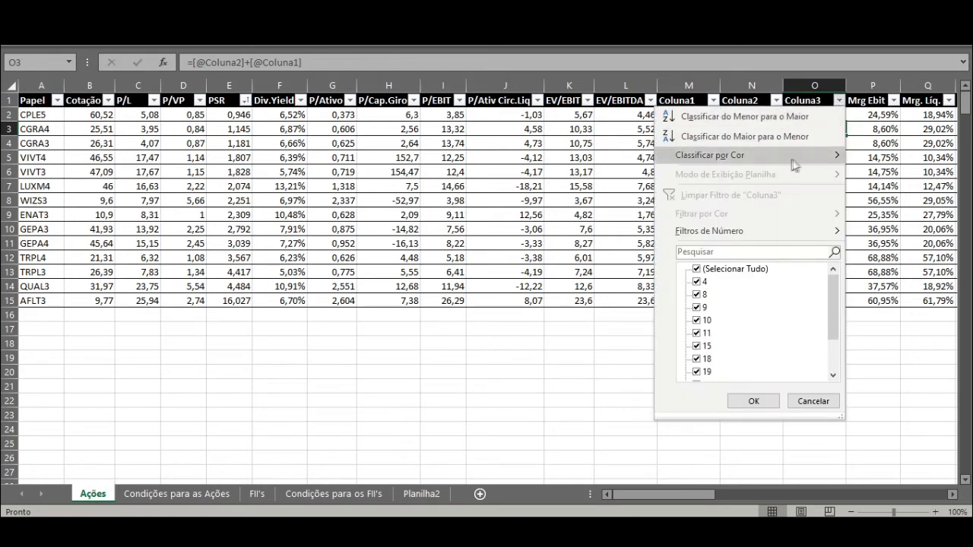
pyautogui.click(733, 117)
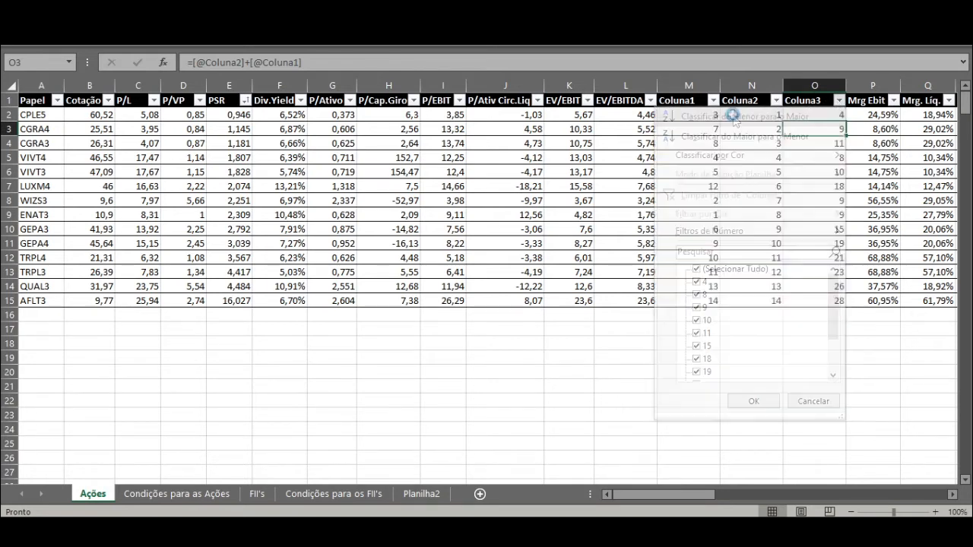
pyautogui.press('Up')
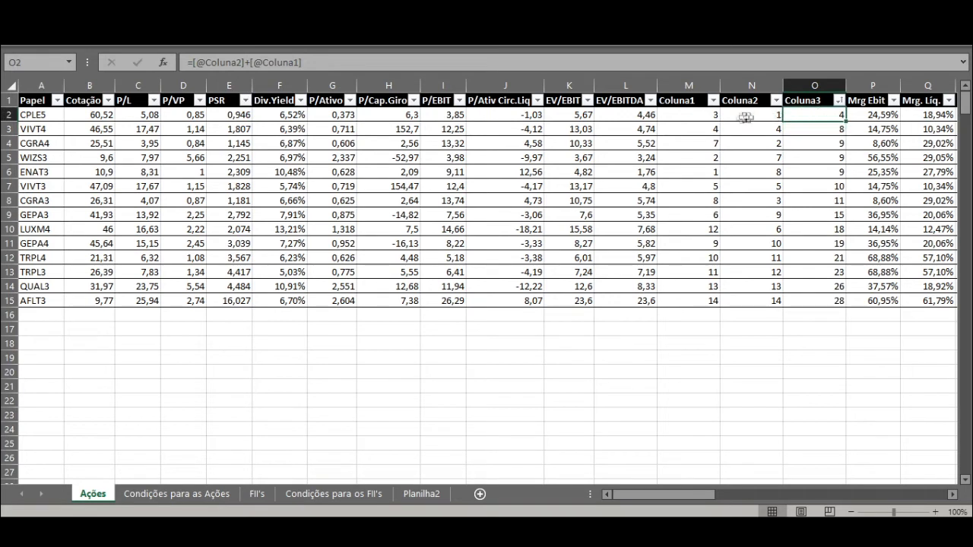
# Step: Examine the individual ranks and Coluna3 totals of the best-placed stocks, starting with CPLE5 and VIVT4
pyautogui.click(711, 114)
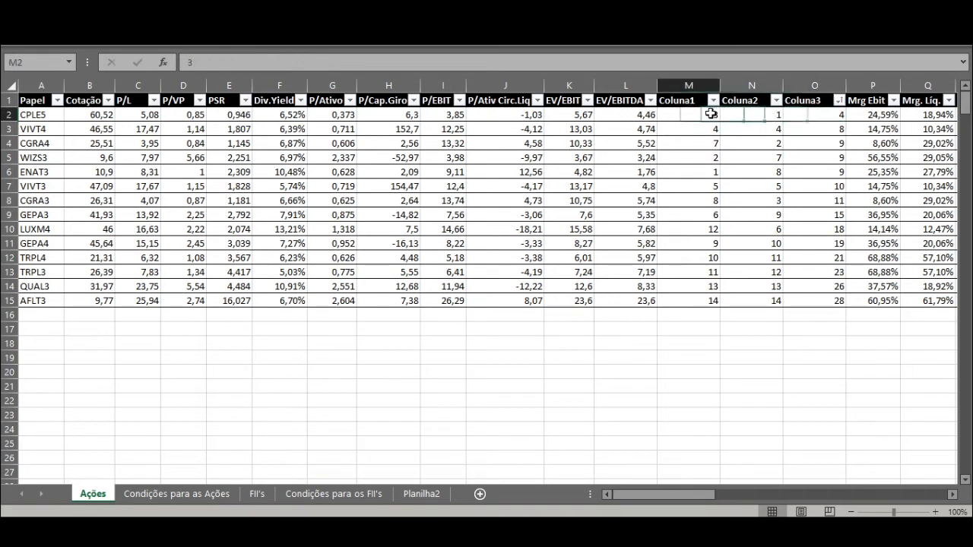
pyautogui.click(48, 116)
pyautogui.click(836, 117)
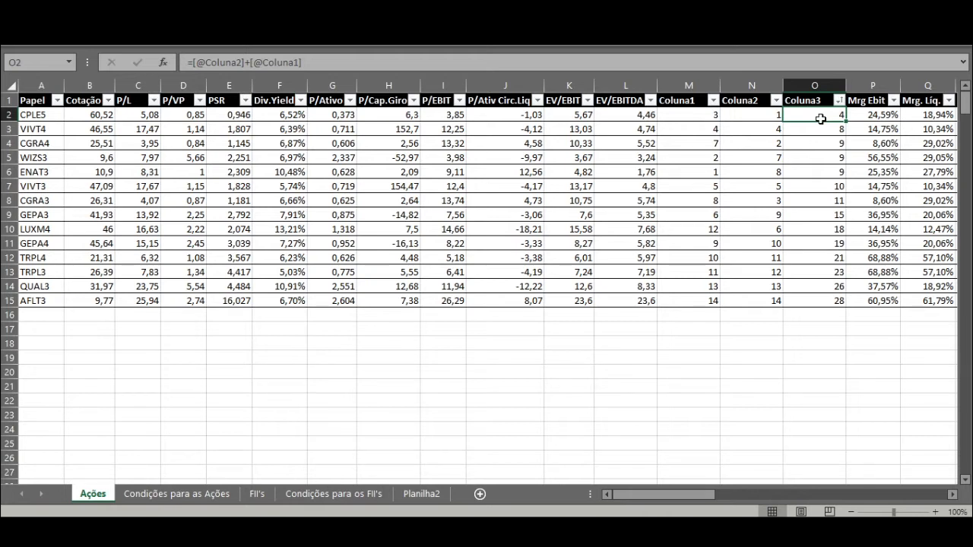
pyautogui.moveTo(835, 113); pyautogui.dragTo(841, 304)
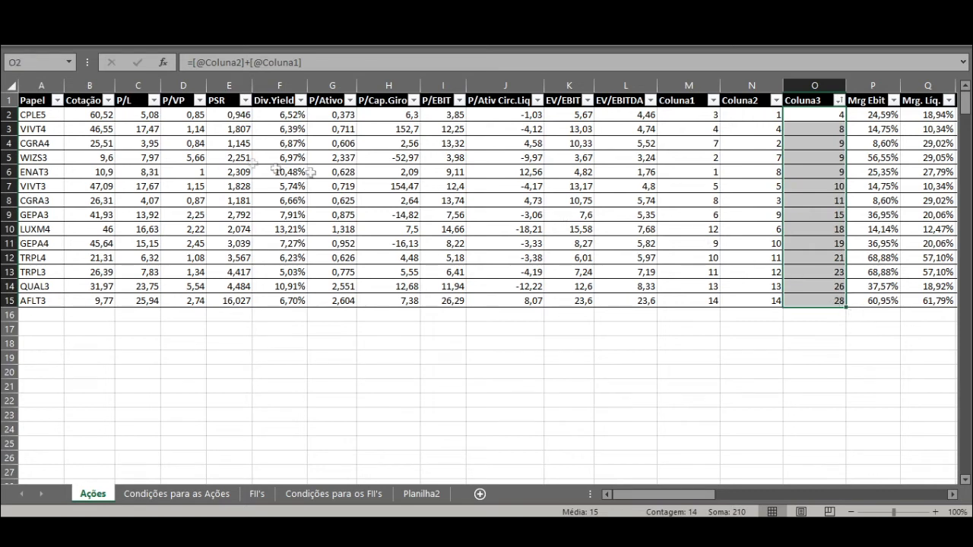
pyautogui.click(8, 114)
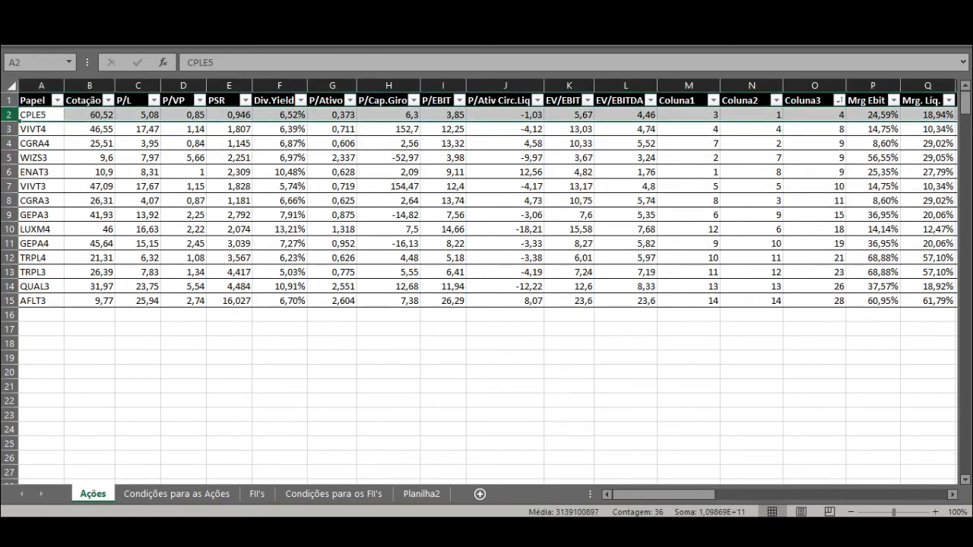
pyautogui.click(8, 130)
pyautogui.moveTo(7, 149); pyautogui.dragTo(8, 147)
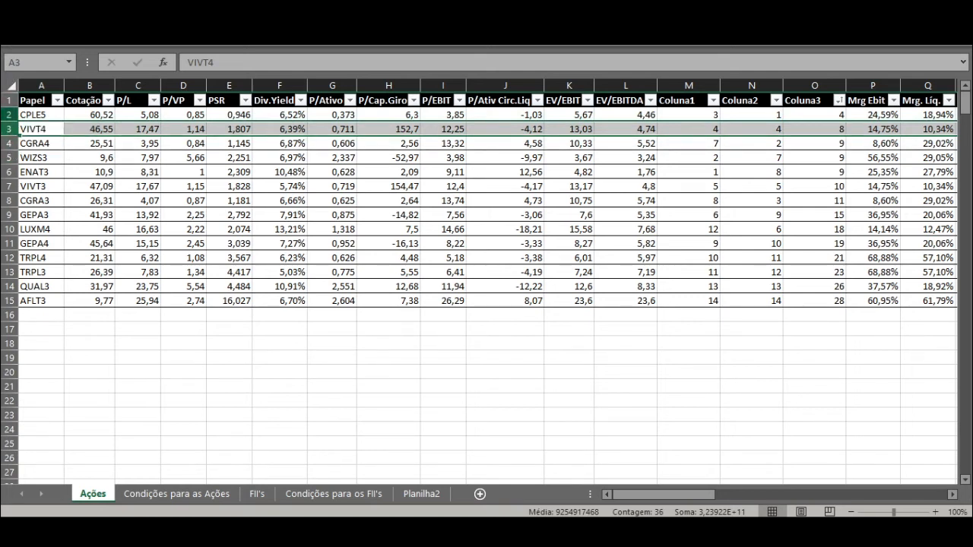
# Step: Check CPLE5's dividend yield and review the combined ranking from CPLE5 down to AFLT3
pyautogui.click(44, 113)
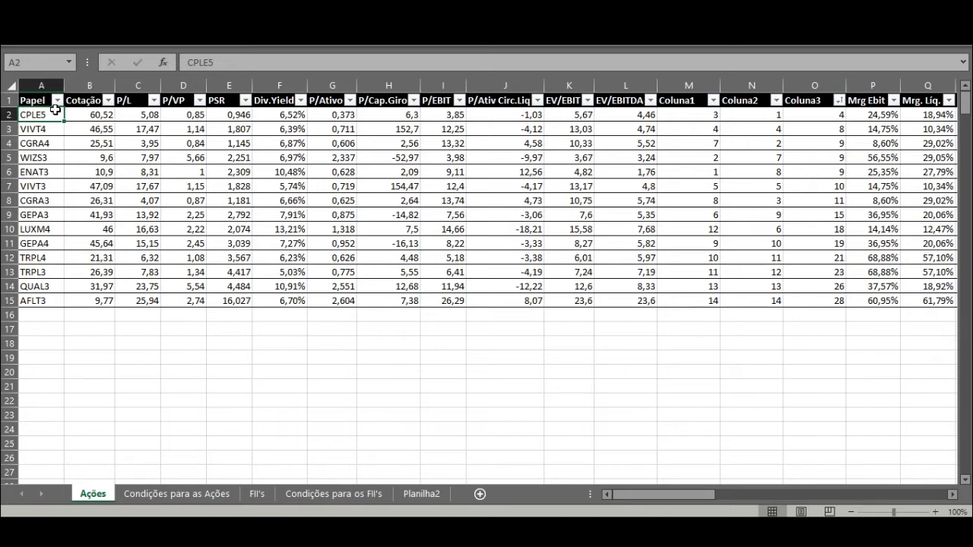
pyautogui.click(285, 114)
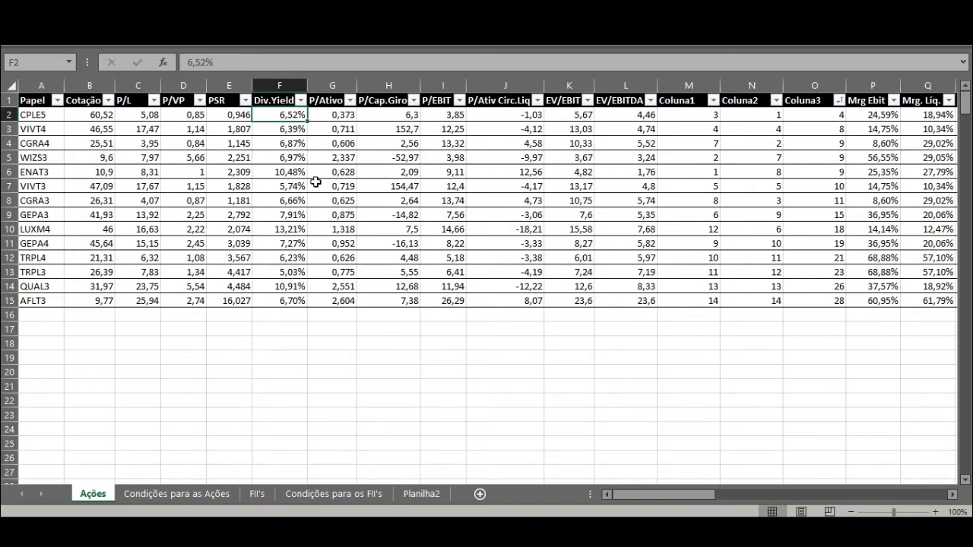
pyautogui.moveTo(5, 115); pyautogui.dragTo(5, 304)
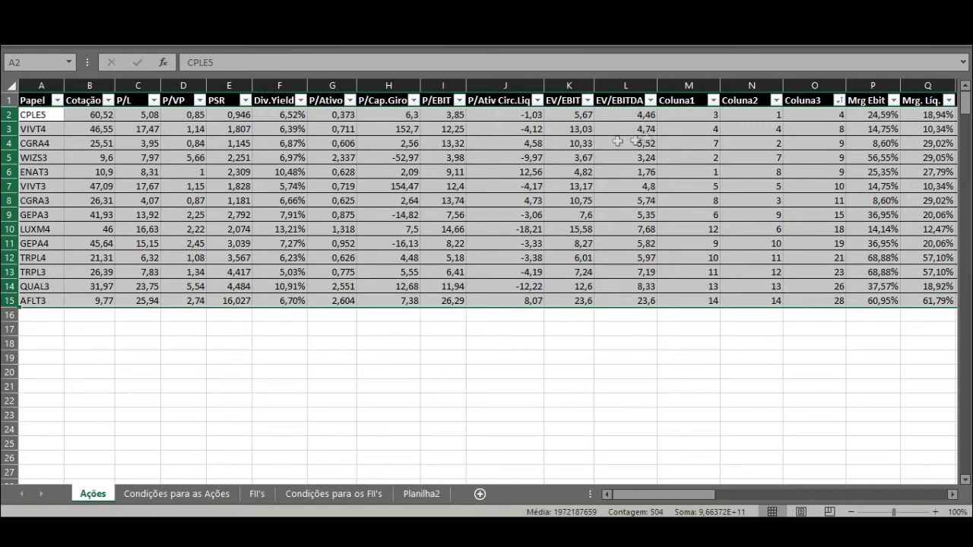
pyautogui.click(821, 112)
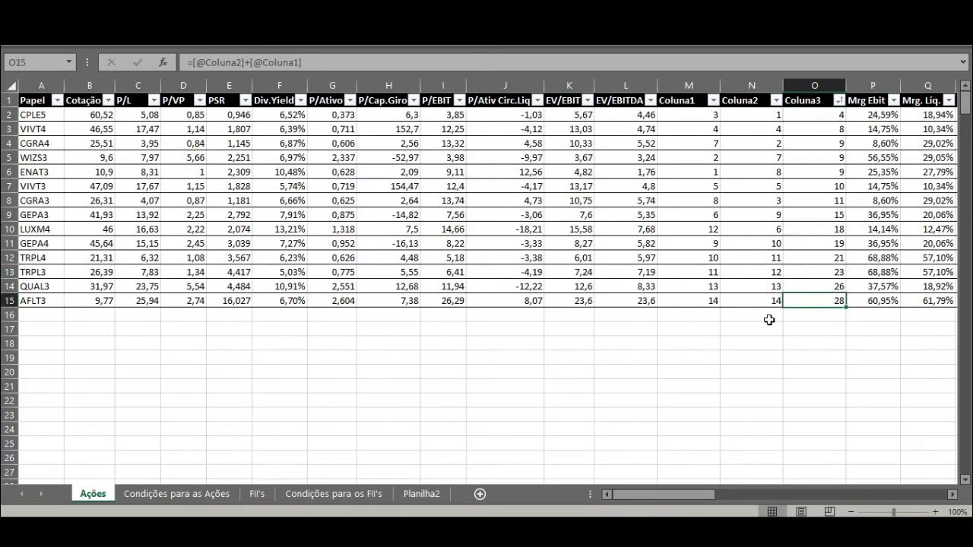
pyautogui.click(59, 303)
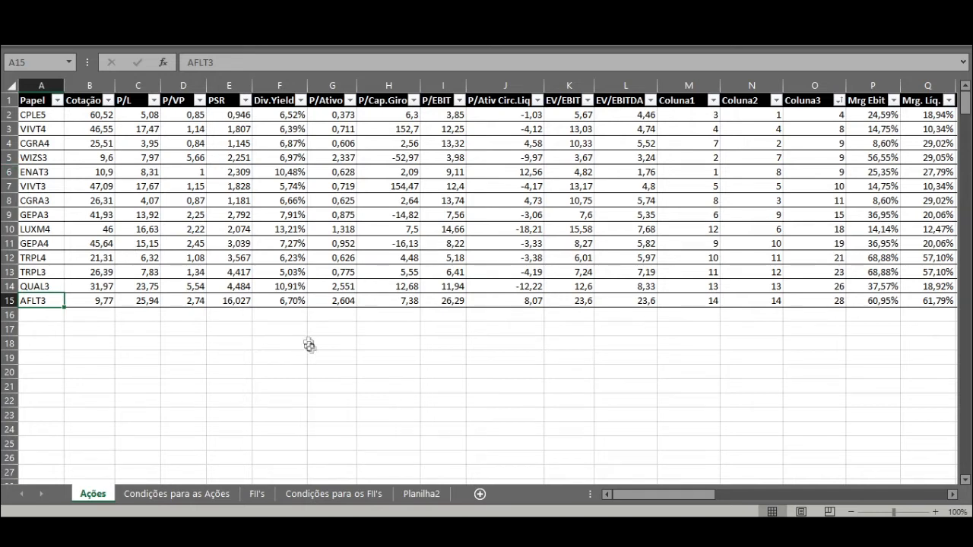
# Step: Clear the old stock data from the Planilha2 sheet and return to cell A1
pyautogui.click(269, 493)
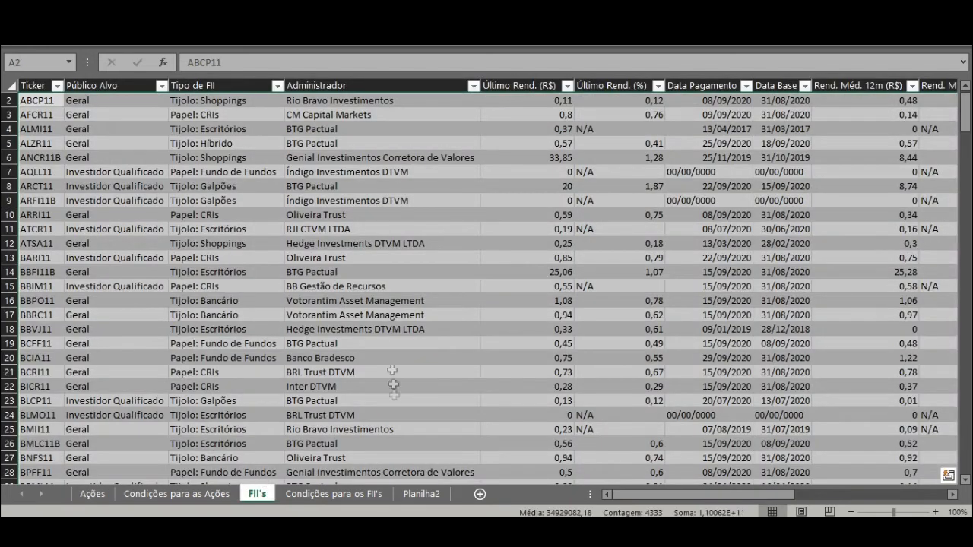
pyautogui.click(422, 493)
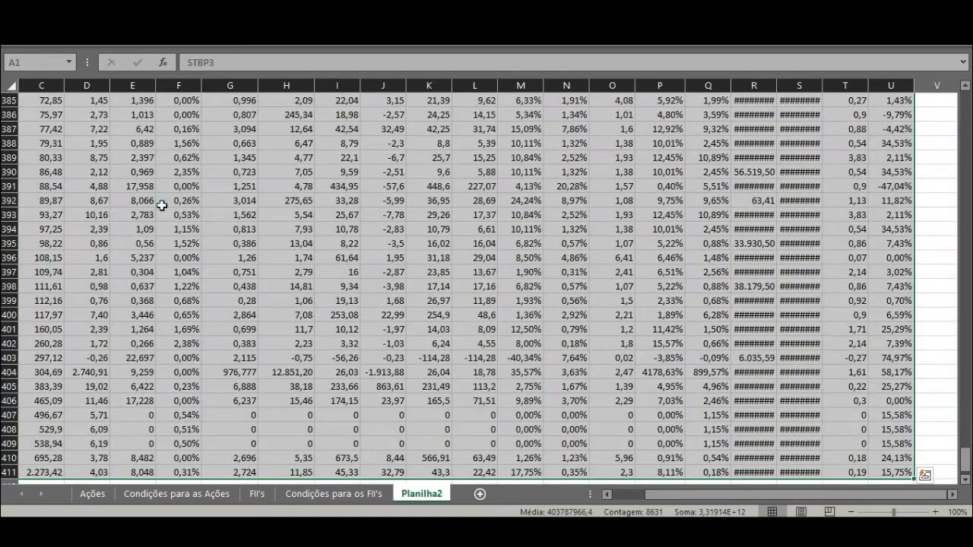
pyautogui.press('Delete')
pyautogui.hotkey('ctrl', 'Home')
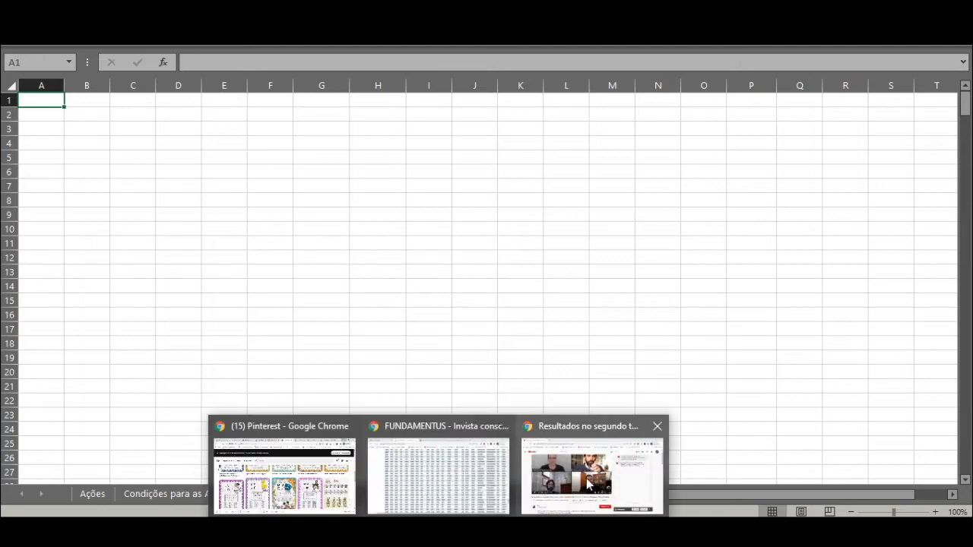
# Step: Switch to Chrome and copy the Lupa de FIIs results table on fiis.com.br, from the Público Alvo header to the XTED11 row
pyautogui.click(440, 473)
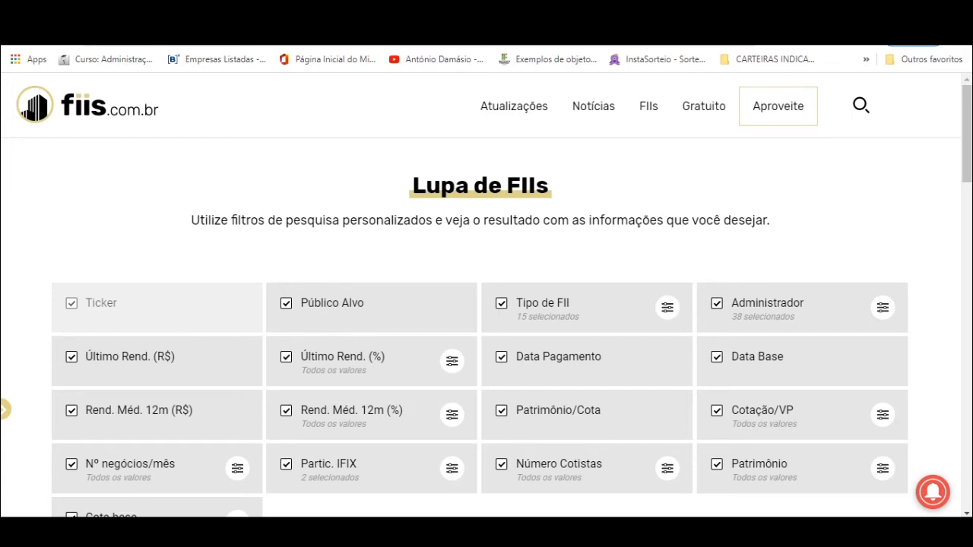
pyautogui.moveTo(645, 110)
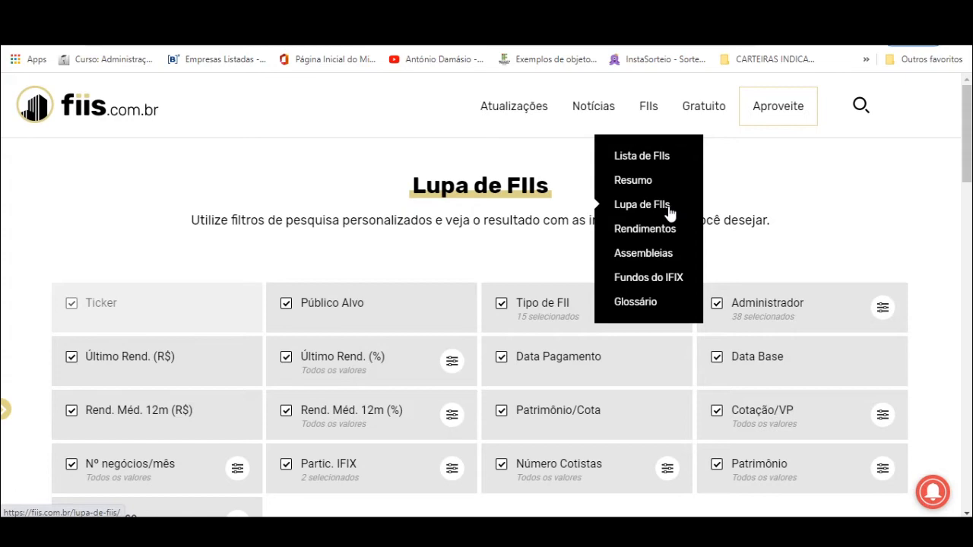
pyautogui.scroll(-6, 826, 193)
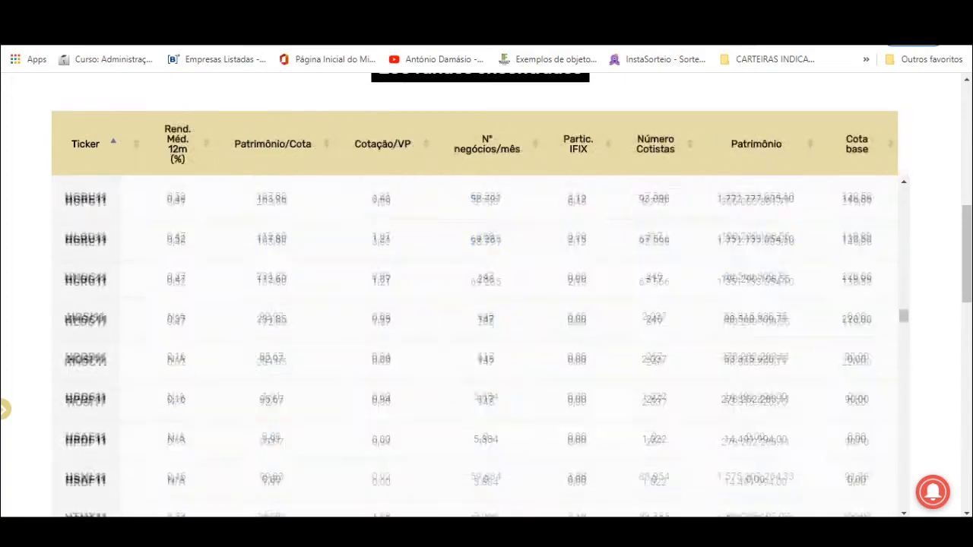
pyautogui.moveTo(857, 514); pyautogui.dragTo(875, 444)
pyautogui.scroll(10, 848, 353)
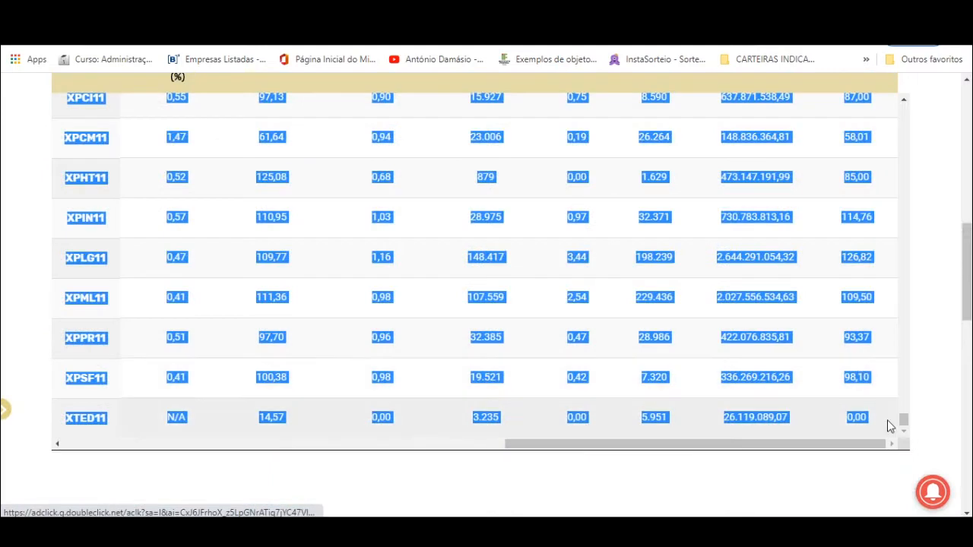
pyautogui.click(888, 420)
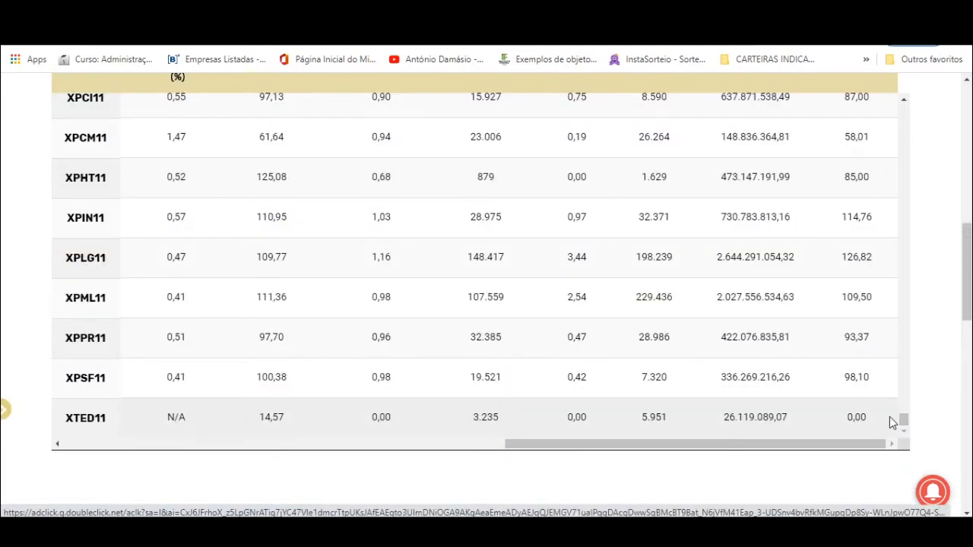
pyautogui.moveTo(872, 423); pyautogui.dragTo(145, 262)
pyautogui.scroll(-5, 108, 211)
pyautogui.scroll(-1, 106, 207)
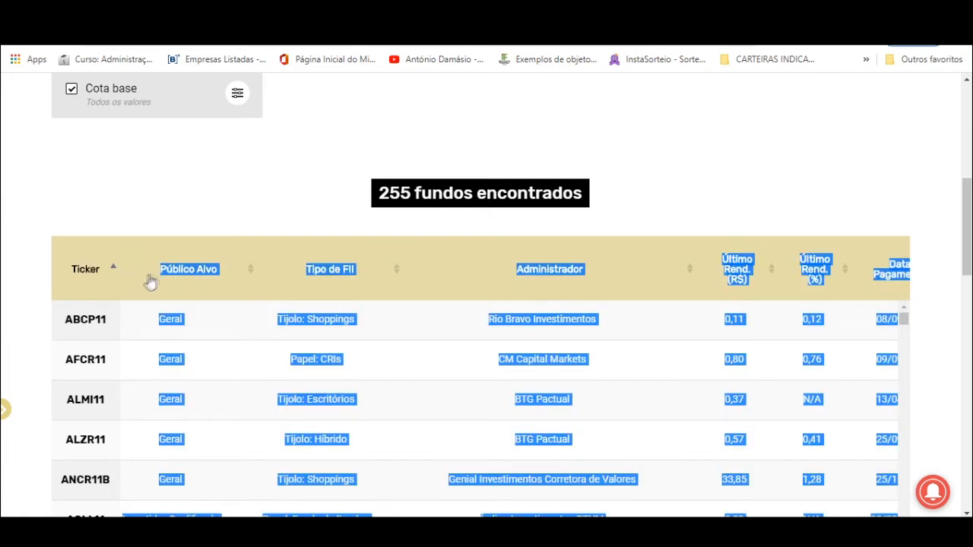
# Step: Switch back to Excel and paste the fund table without its web formatting into Planilha2 from A1, using Paste Special
pyautogui.hotkey('alt', 'Tab')
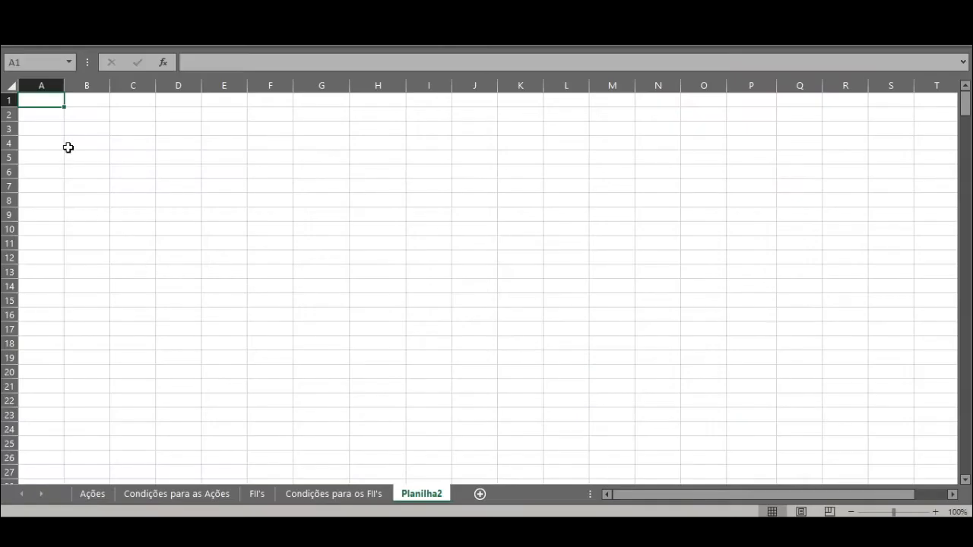
pyautogui.hotkey('ctrl', 'alt', 'v')
pyautogui.press('Down')
pyautogui.press('Down')
pyautogui.press('Return')
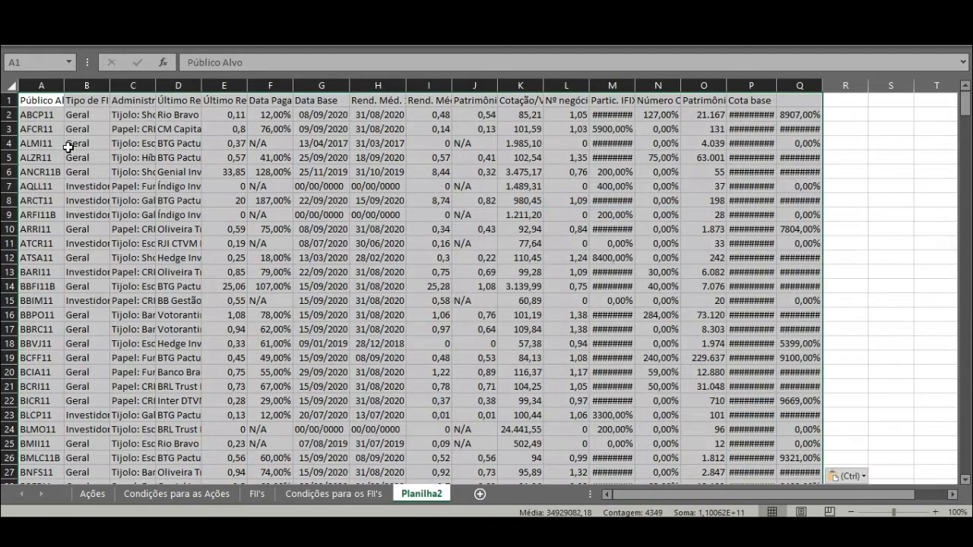
pyautogui.click(68, 147)
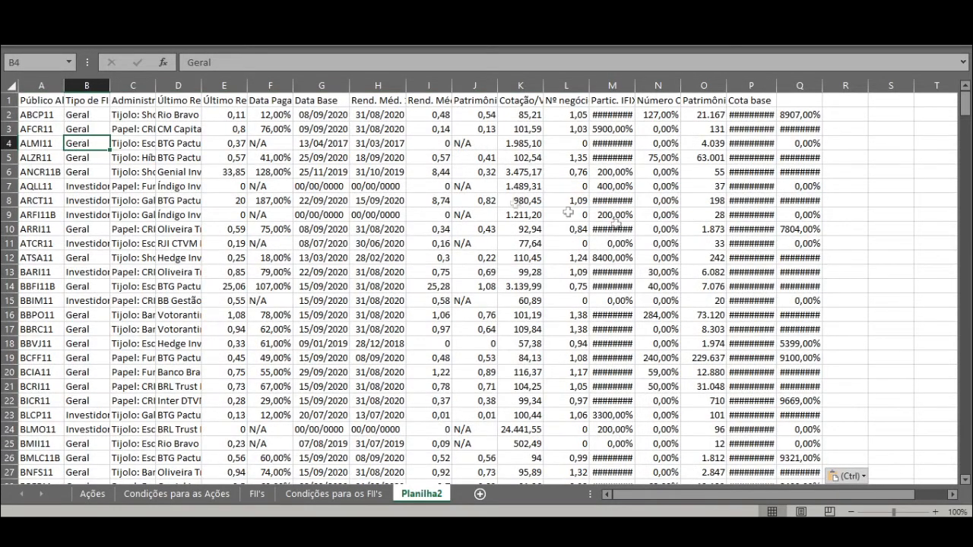
# Step: Copy all fund data rows in Planilha2 without the header, from A2 to Q256
pyautogui.click(44, 111)
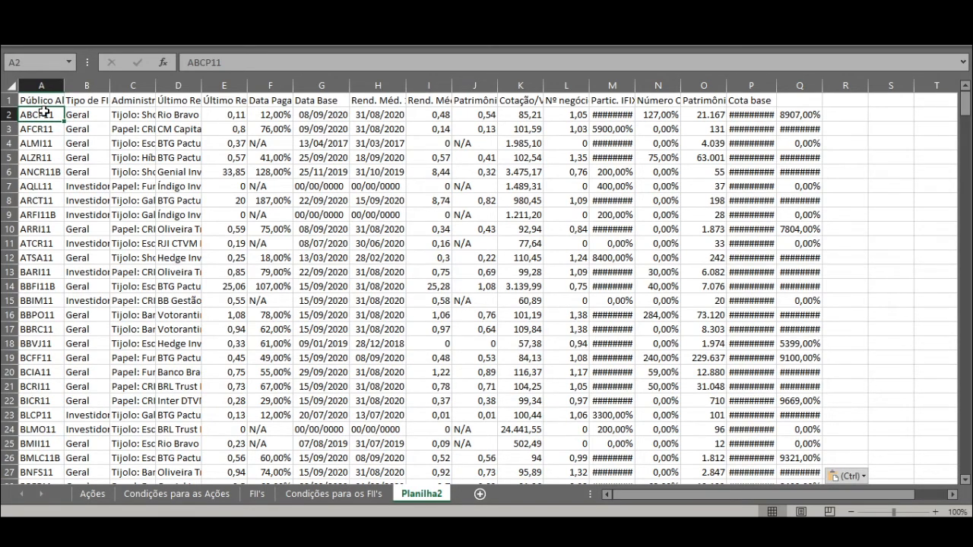
pyautogui.hotkey('ctrl', 'shift', 'Down')
pyautogui.hotkey('ctrl', 'shift', 'Right')
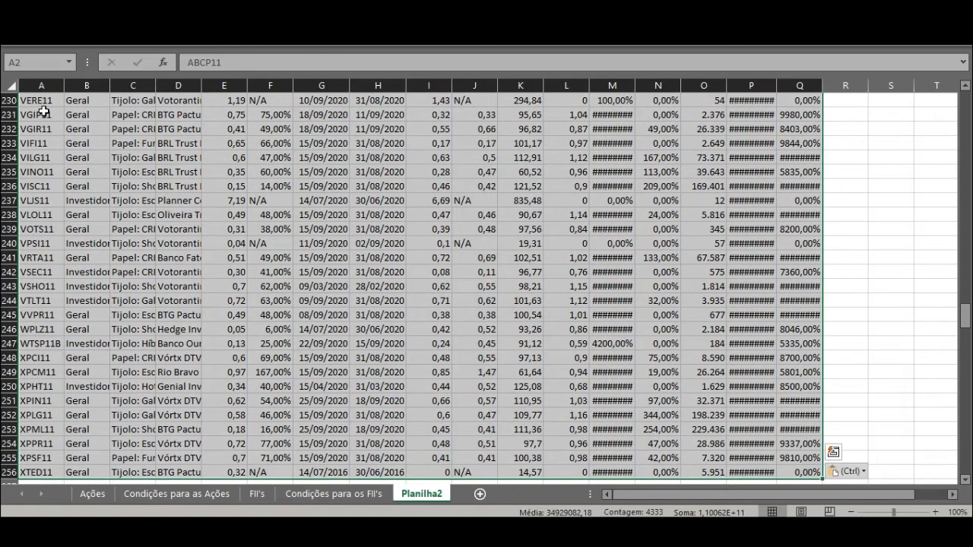
pyautogui.hotkey('ctrl', 'c')
pyautogui.moveTo(964, 314); pyautogui.dragTo(964, 106)
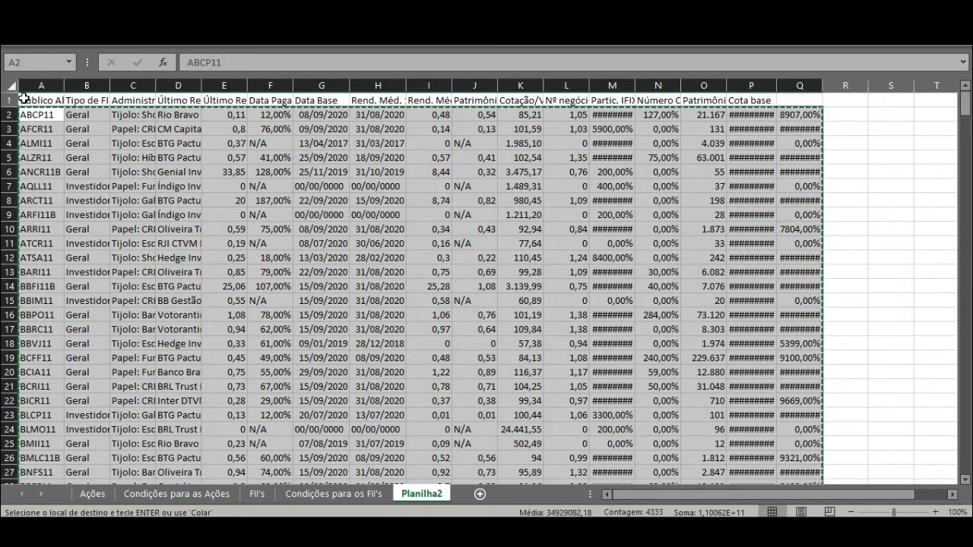
pyautogui.click(964, 107)
pyautogui.moveTo(964, 106); pyautogui.dragTo(965, 332)
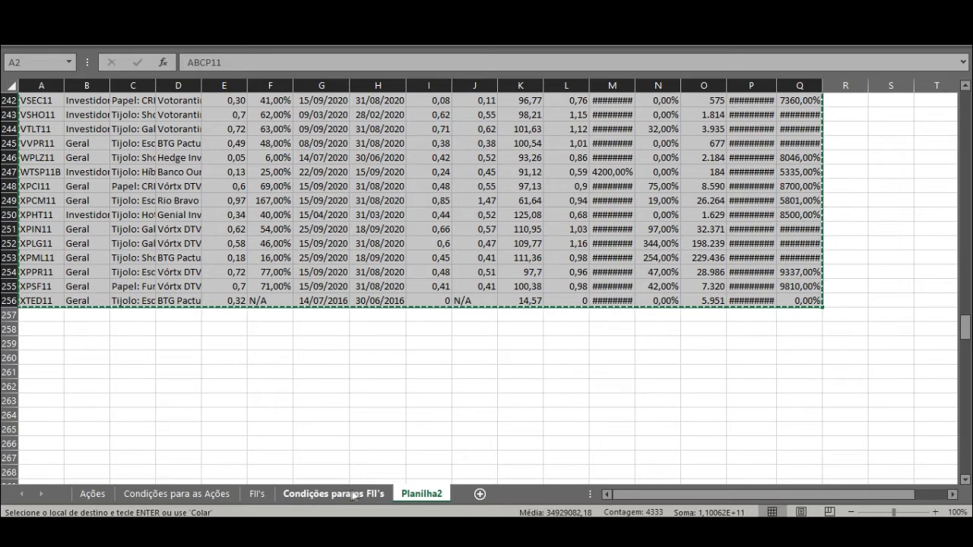
# Step: Paste the copied fund data into the FII's sheet table from A2 and check its columns
pyautogui.click(257, 494)
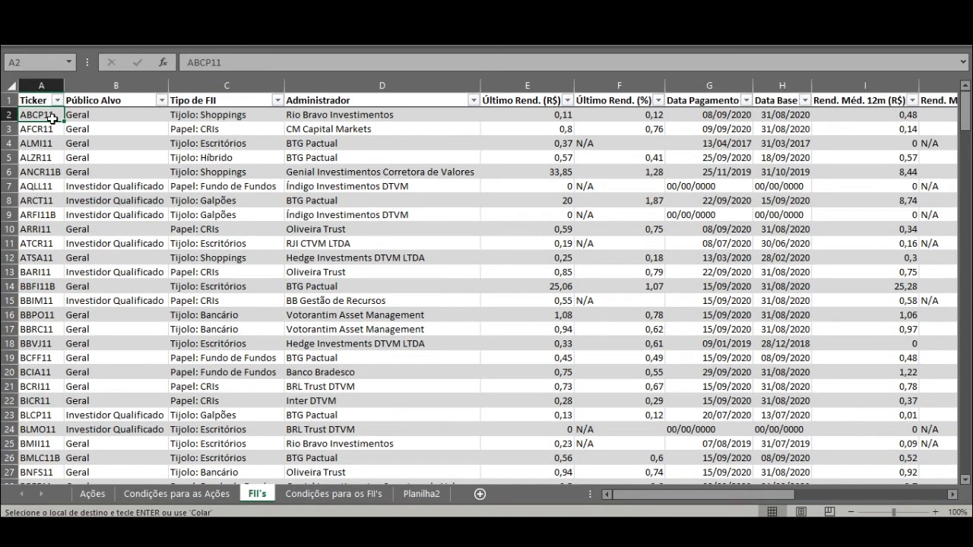
pyautogui.hotkey('ctrl', 'v')
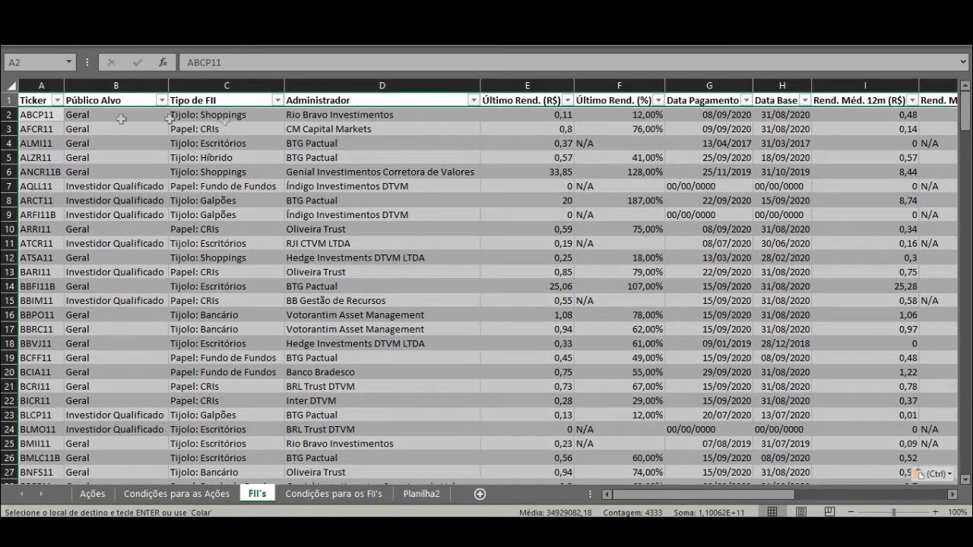
pyautogui.moveTo(724, 495); pyautogui.dragTo(806, 496)
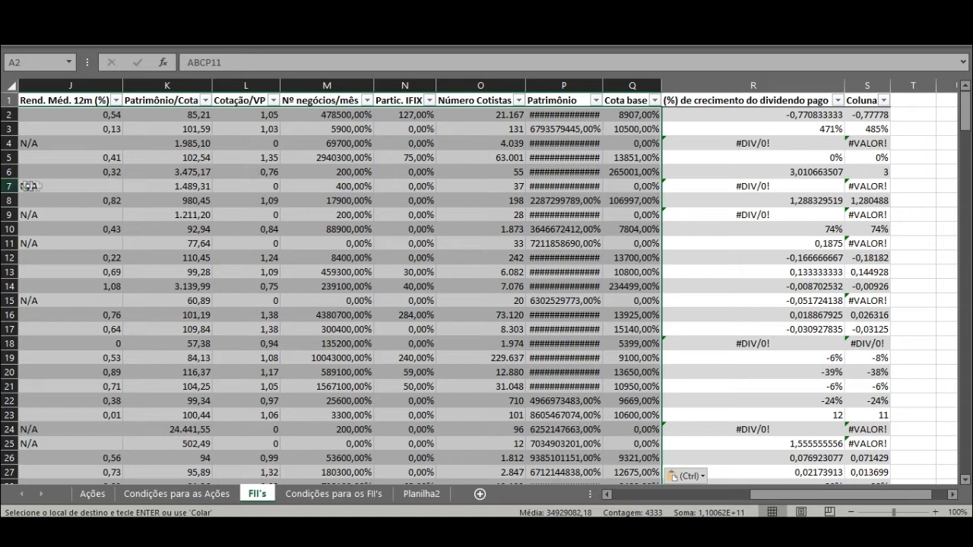
pyautogui.moveTo(791, 494); pyautogui.dragTo(652, 495)
pyautogui.click(186, 228)
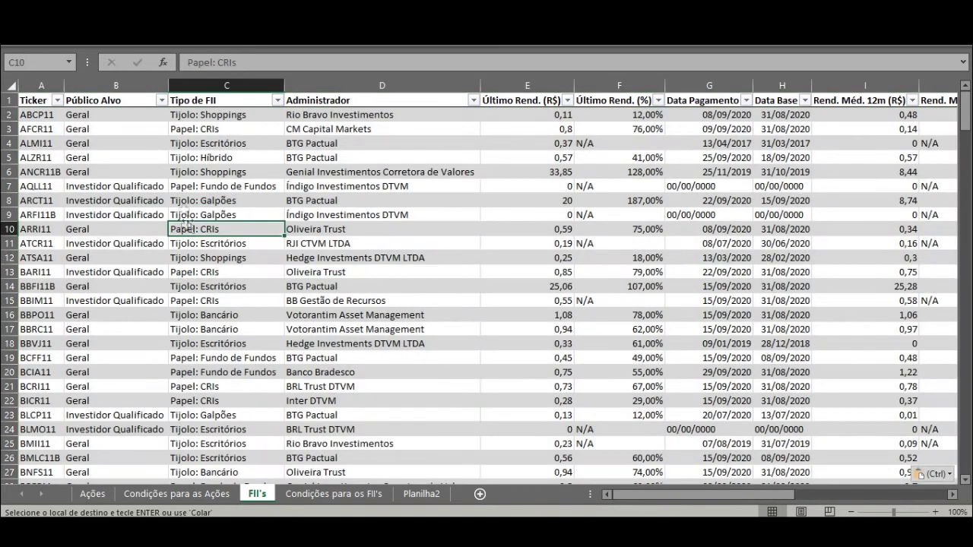
# Step: Sort the FII's table by Público Alvo from Z to A and delete all Investidor Qualificado rows
pyautogui.click(161, 100)
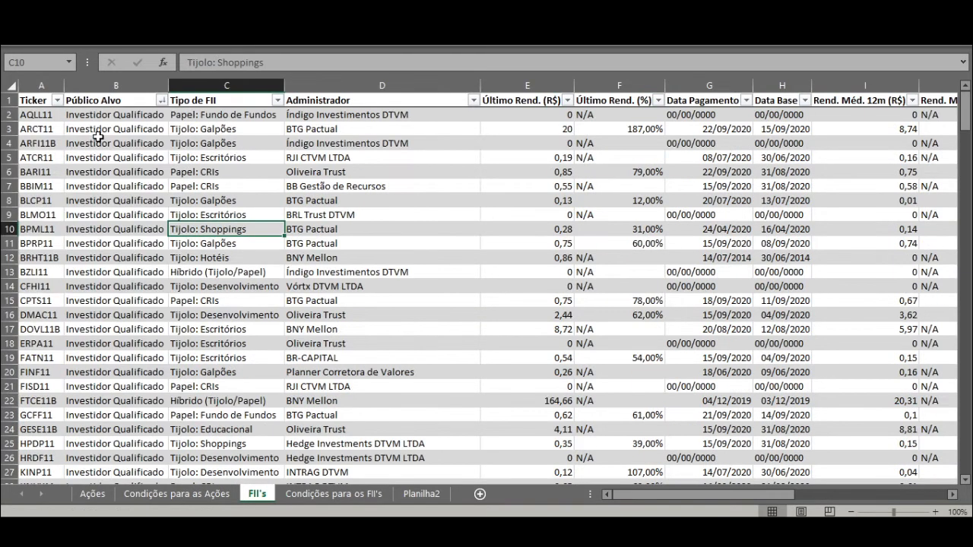
pyautogui.moveTo(6, 114); pyautogui.dragTo(4, 353)
pyautogui.rightClick(4, 252)
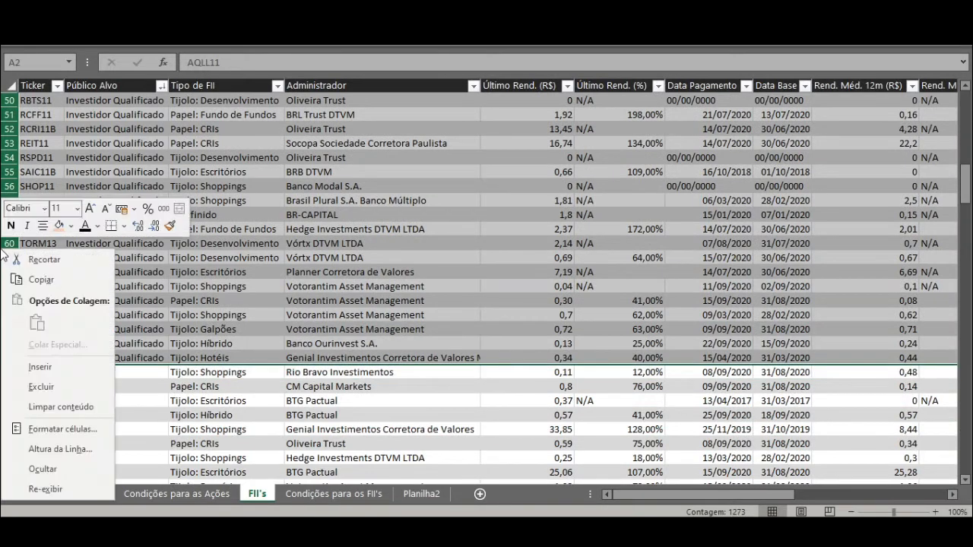
pyautogui.click(60, 384)
pyautogui.click(187, 144)
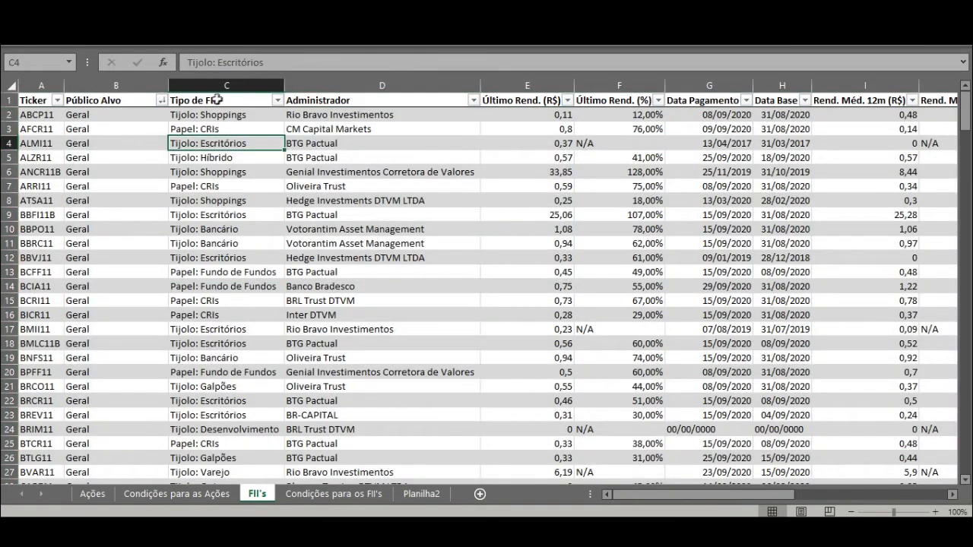
# Step: Sort the FII's table by Tipo de FII from A to Z and delete rows 4 to 78, from Indefinido through Tijolo: Desenvolvimento
pyautogui.click(278, 100)
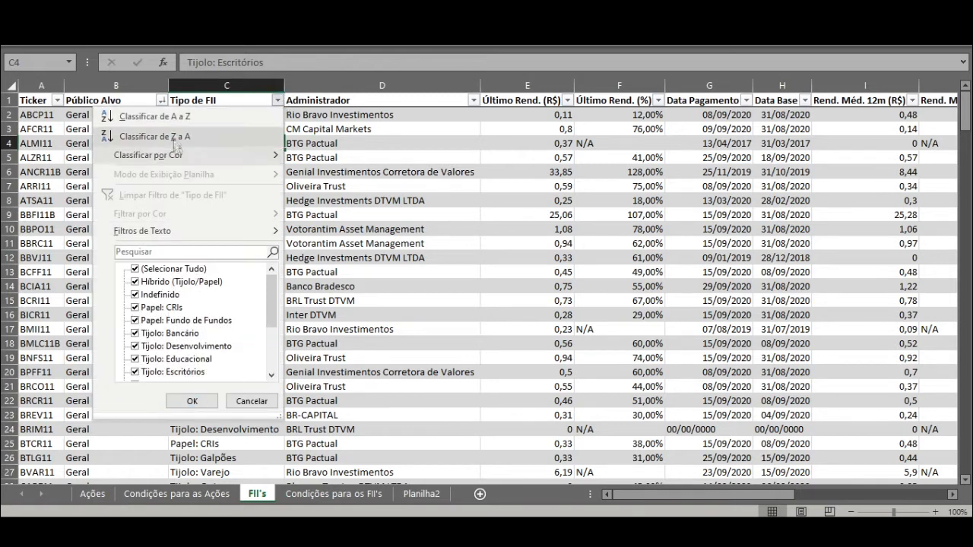
pyautogui.click(174, 116)
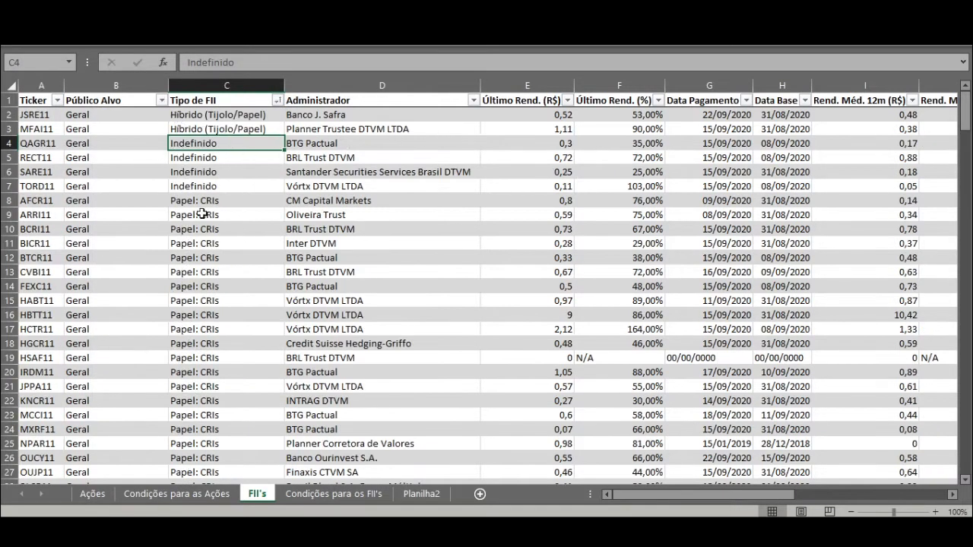
pyautogui.moveTo(9, 143); pyautogui.dragTo(2, 374)
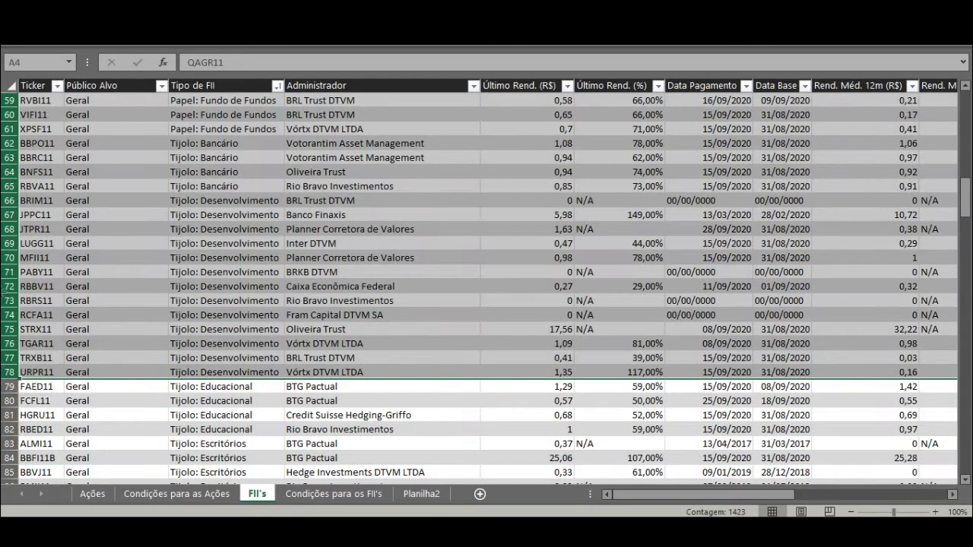
pyautogui.rightClick(3, 218)
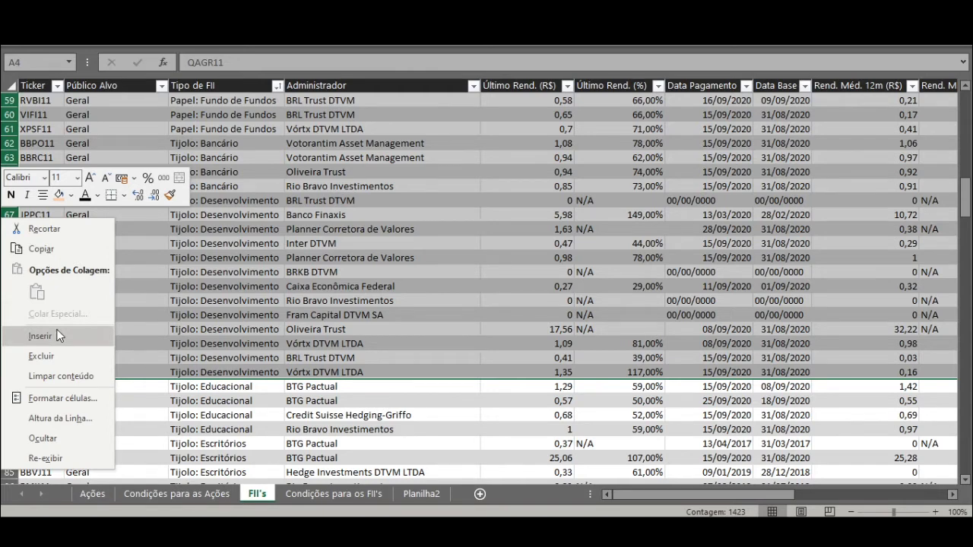
pyautogui.click(76, 356)
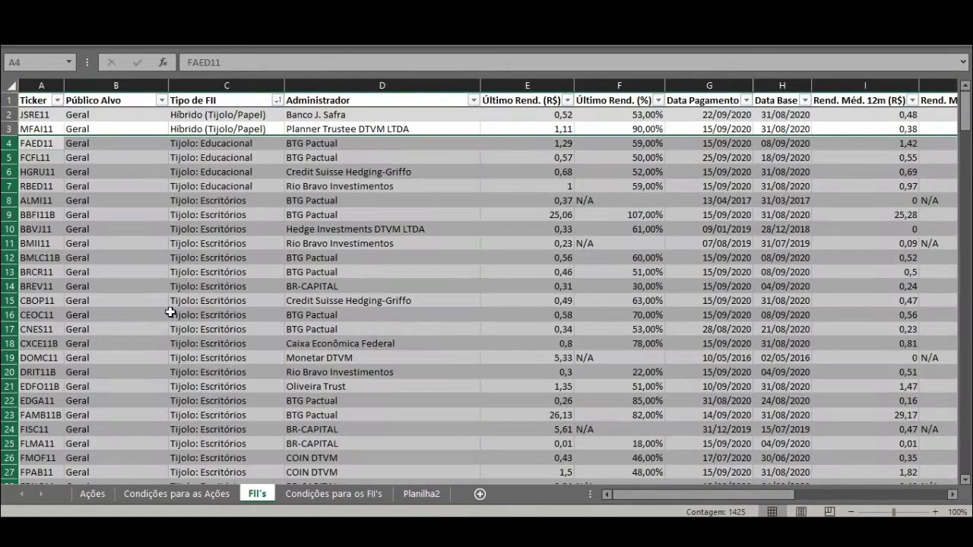
pyautogui.click(202, 152)
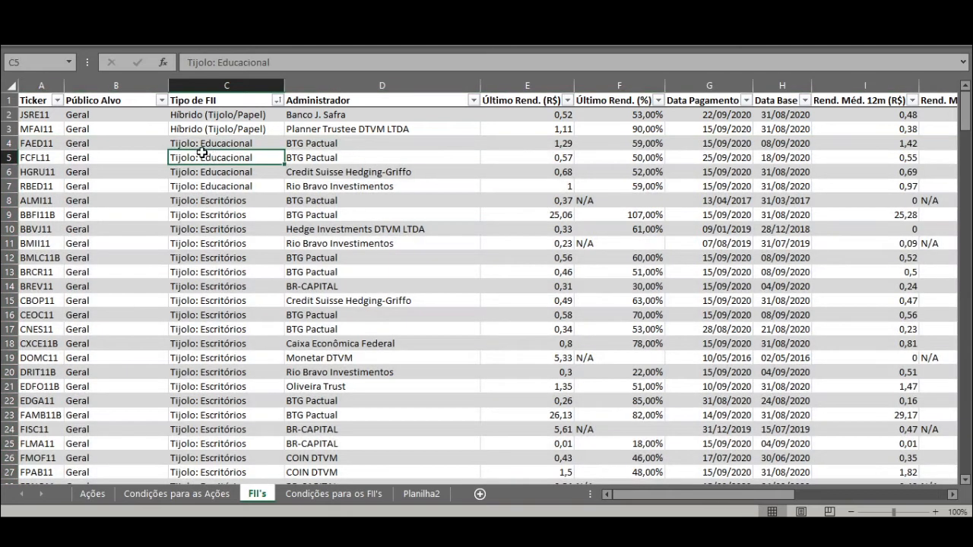
# Step: Delete all Tijolo: Escritórios rows, 8 to 54, from the FII's table
pyautogui.click(207, 142)
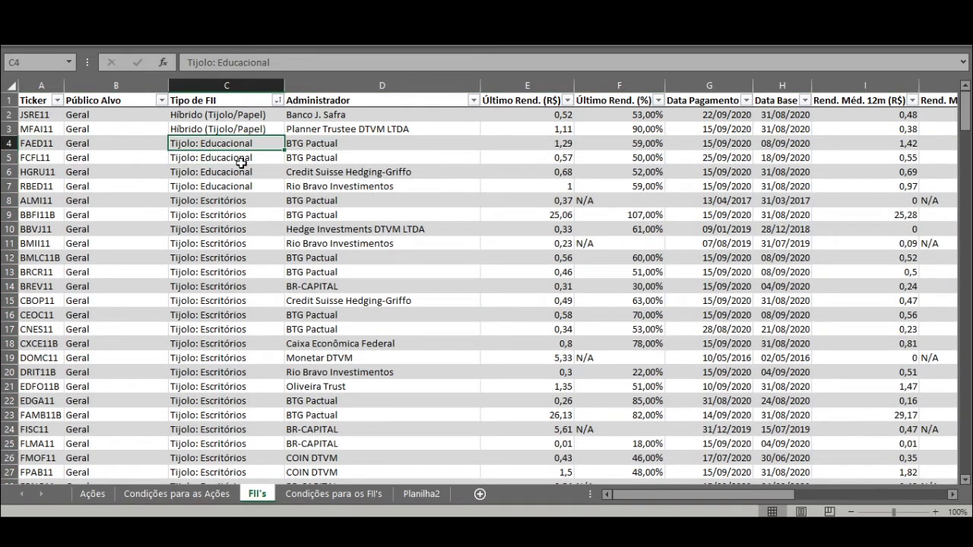
pyautogui.click(240, 202)
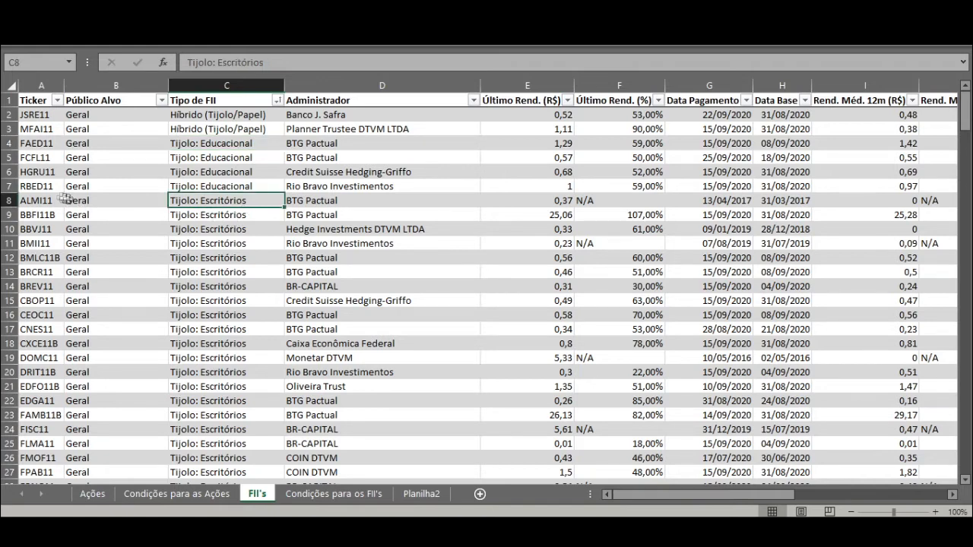
pyautogui.moveTo(9, 201); pyautogui.dragTo(3, 331)
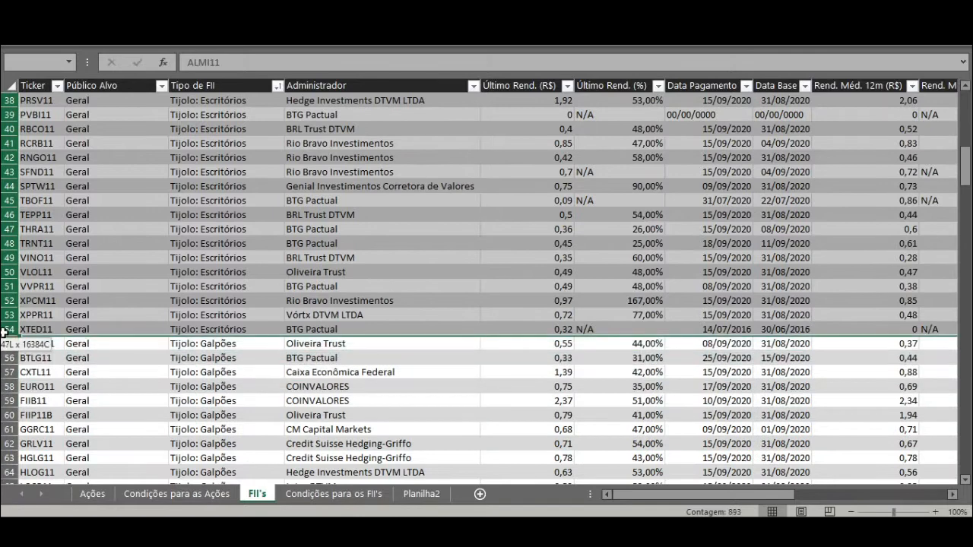
pyautogui.rightClick(4, 257)
pyautogui.click(43, 388)
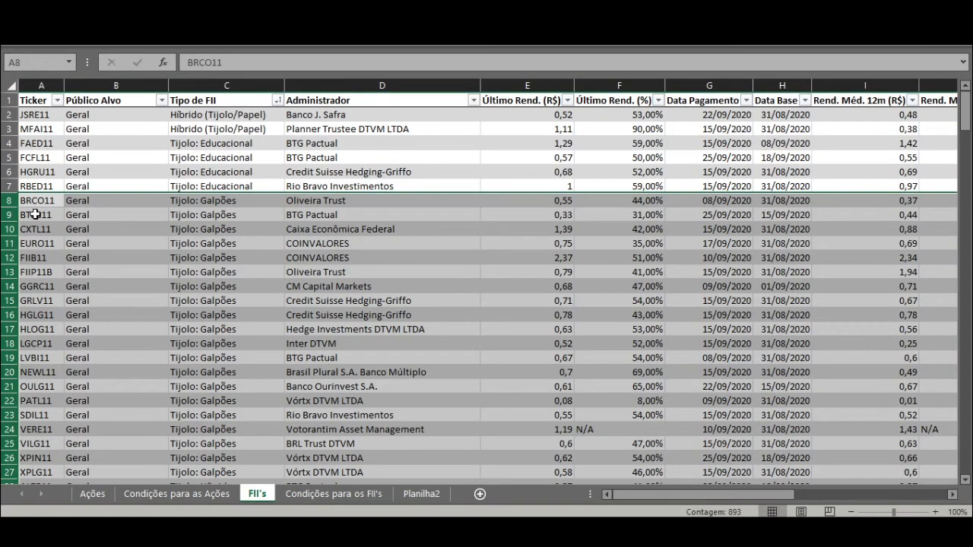
# Step: Delete the Tijolo: Hospital, Tijolo: Hotéis and Tijolo: Outros rows, 30 to 40
pyautogui.scroll(-6, 230, 229)
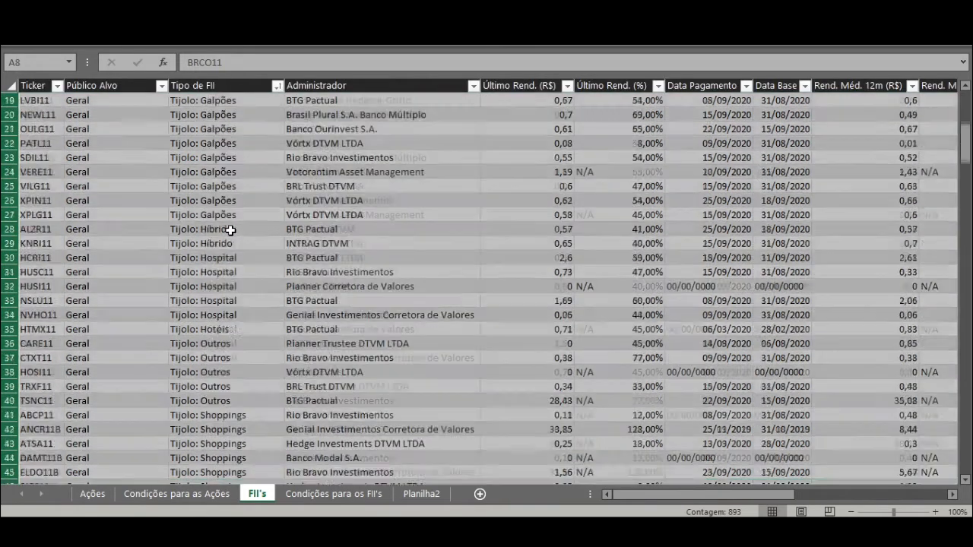
pyautogui.scroll(1, 230, 243)
pyautogui.click(228, 243)
pyautogui.click(227, 271)
pyautogui.click(207, 302)
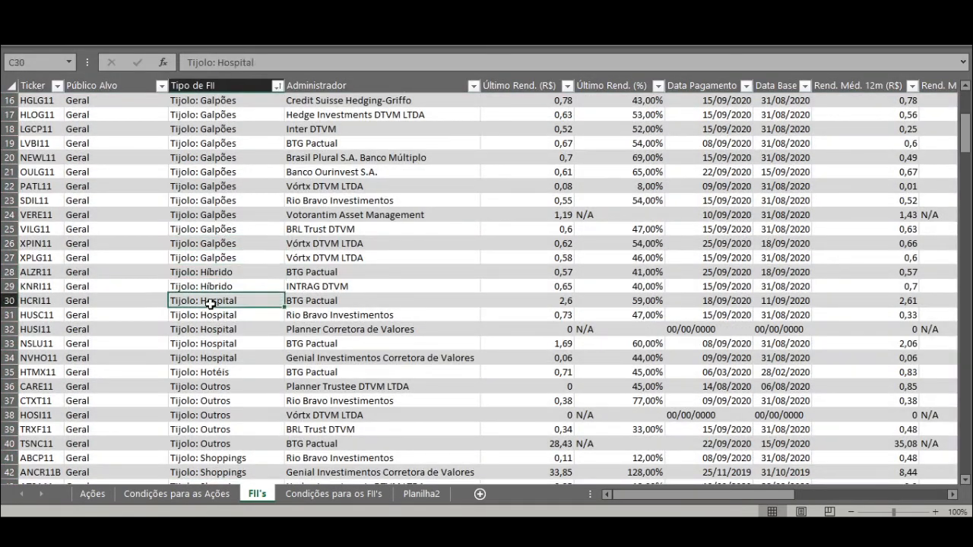
pyautogui.moveTo(4, 301); pyautogui.dragTo(3, 444)
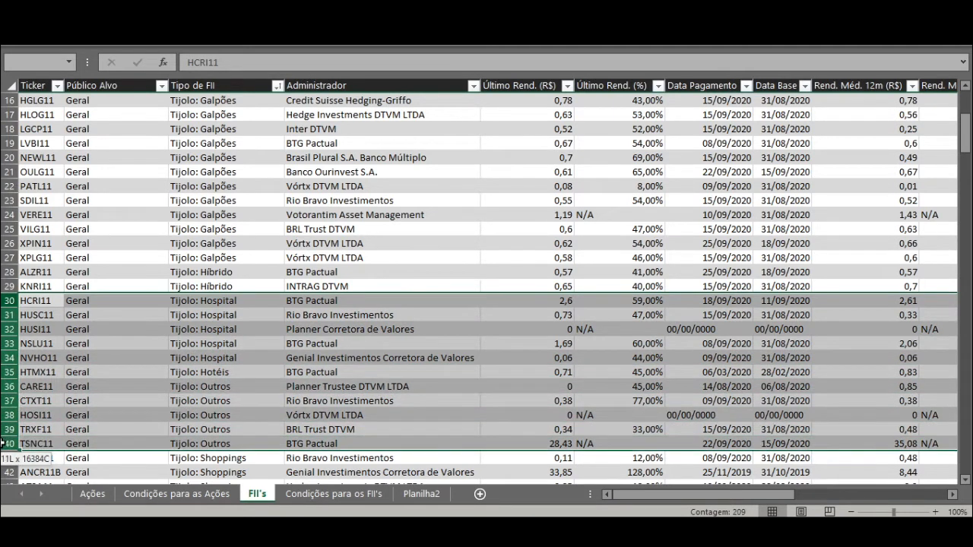
pyautogui.rightClick(3, 408)
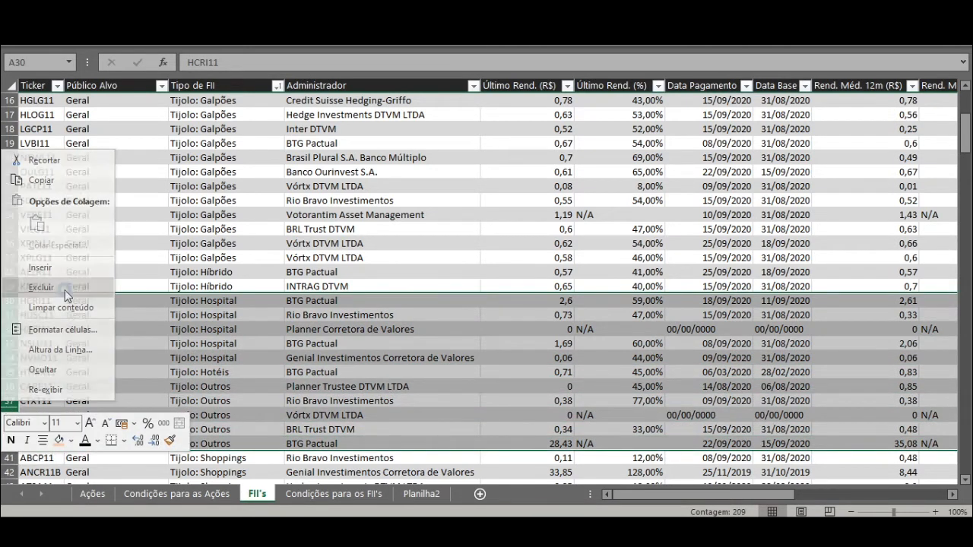
pyautogui.click(65, 288)
# Step: Check the remaining Shoppings and Varejo funds, then sort the table by Nº negócios/mês from smallest to largest
pyautogui.scroll(-4, 251, 337)
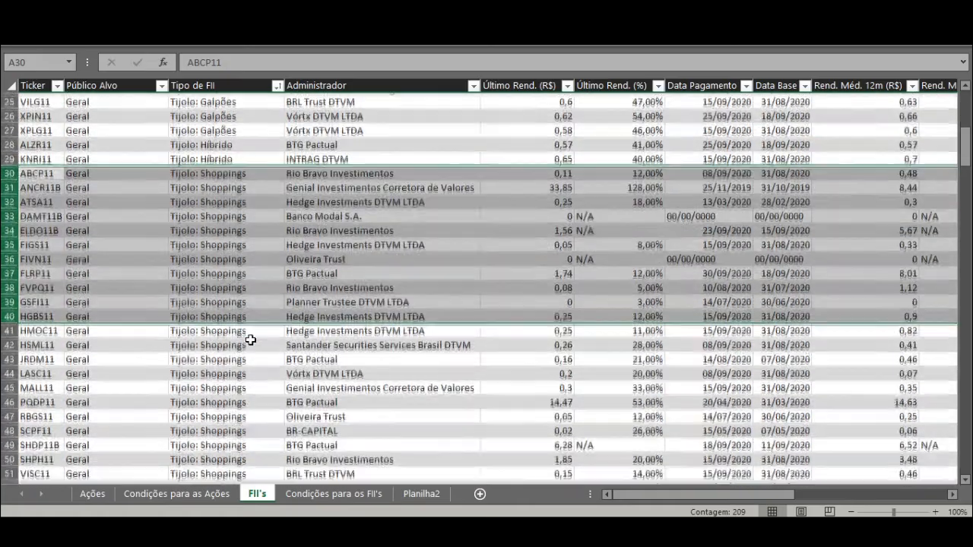
pyautogui.scroll(-2, 236, 309)
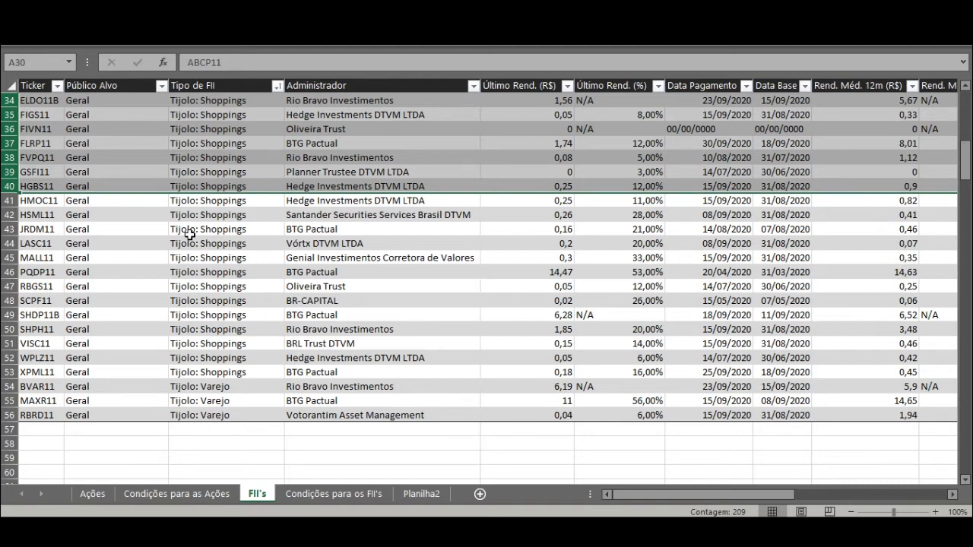
pyautogui.click(208, 394)
pyautogui.scroll(11, 229, 376)
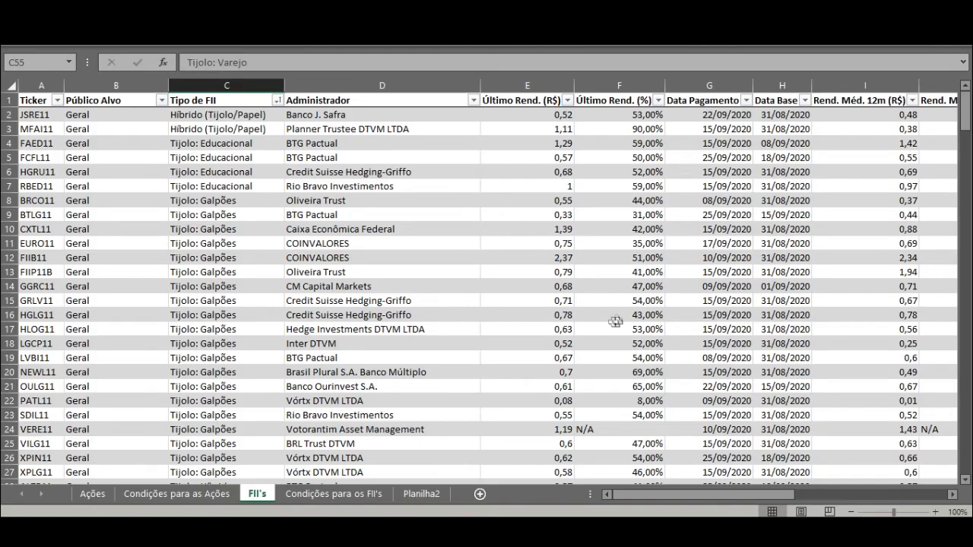
pyautogui.moveTo(742, 494); pyautogui.dragTo(862, 495)
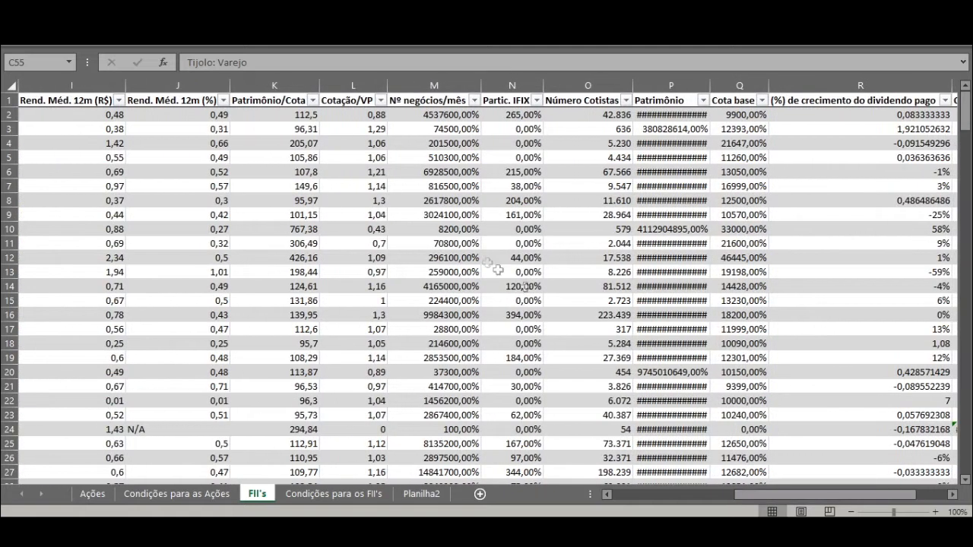
pyautogui.click(475, 101)
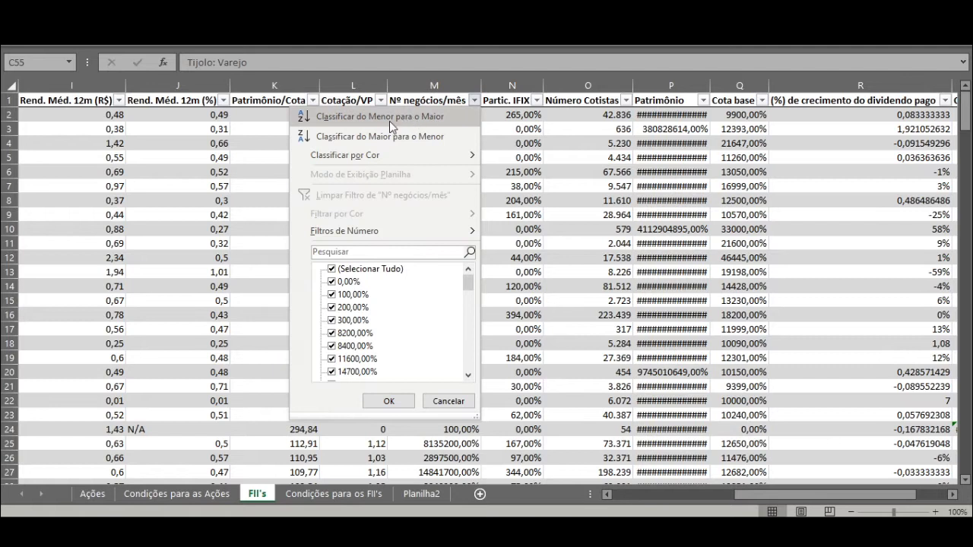
pyautogui.click(380, 118)
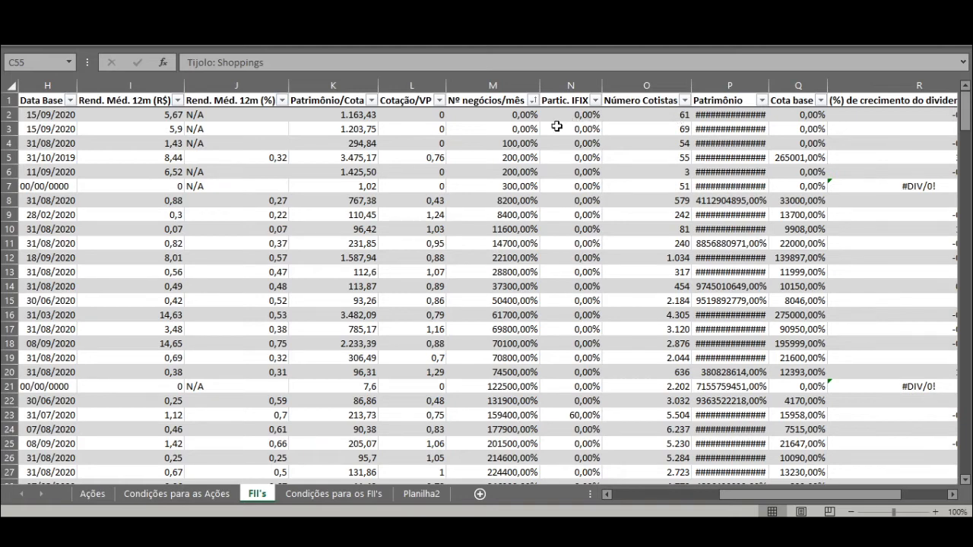
# Step: Change the number format of all Nº negócios/mês values, from M2 to M56, to Geral
pyautogui.click(516, 115)
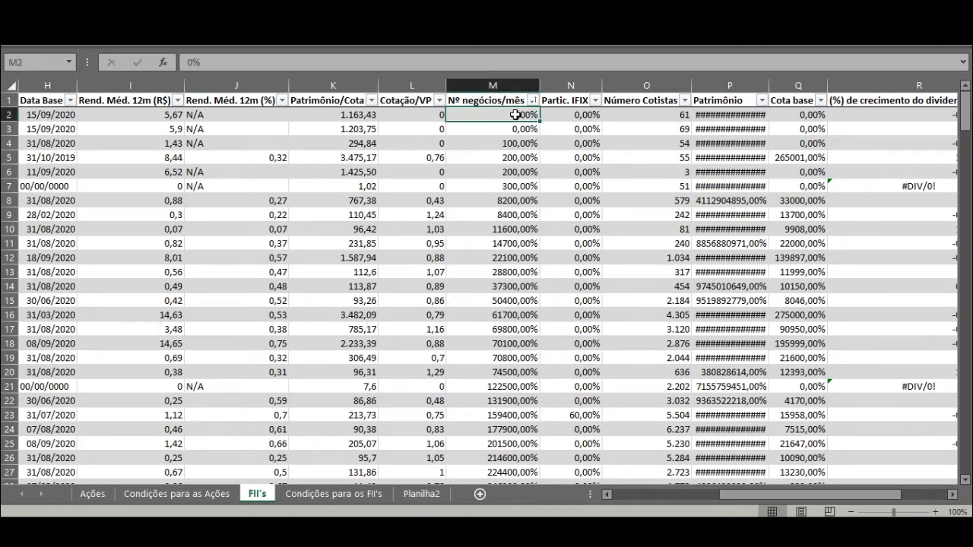
pyautogui.hotkey('ctrl', 'shift', 'Down')
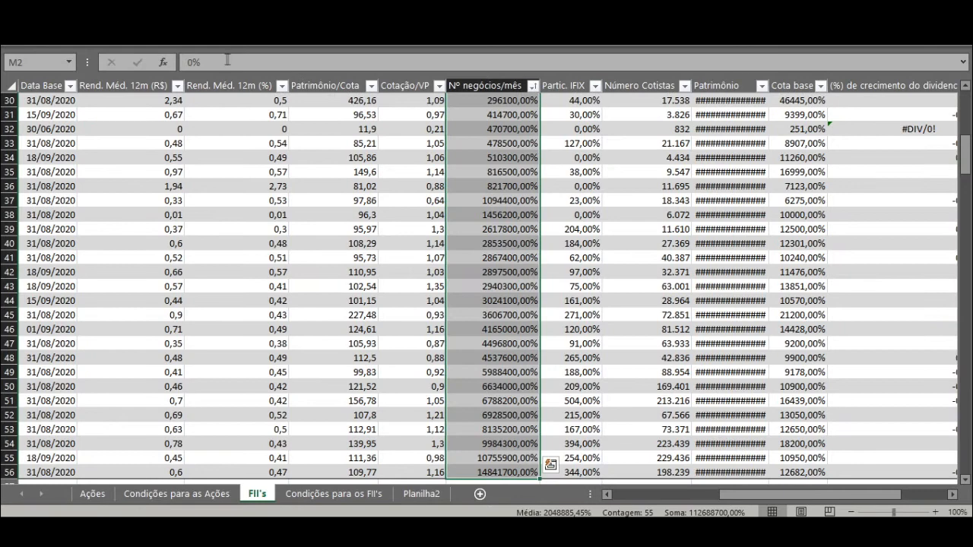
pyautogui.click(65, 37)
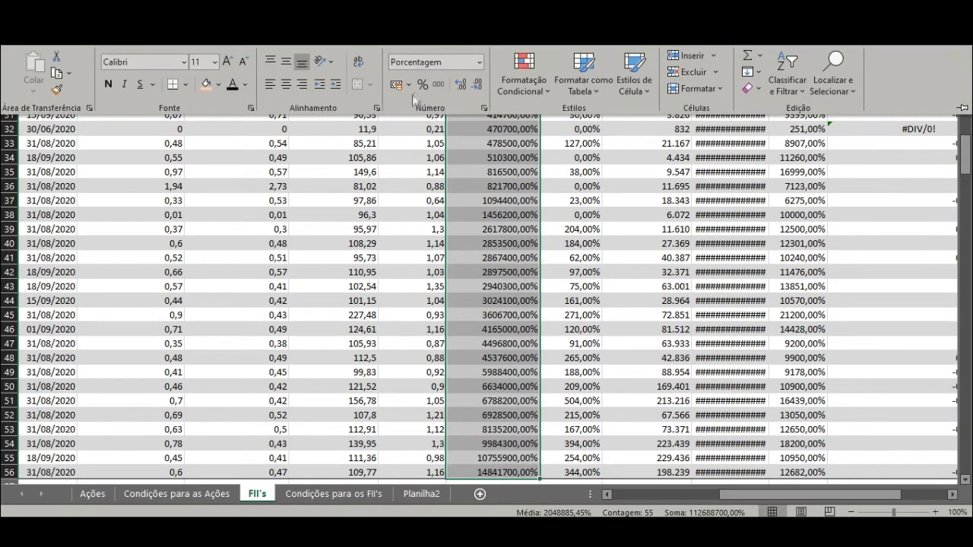
pyautogui.click(479, 61)
pyautogui.click(448, 80)
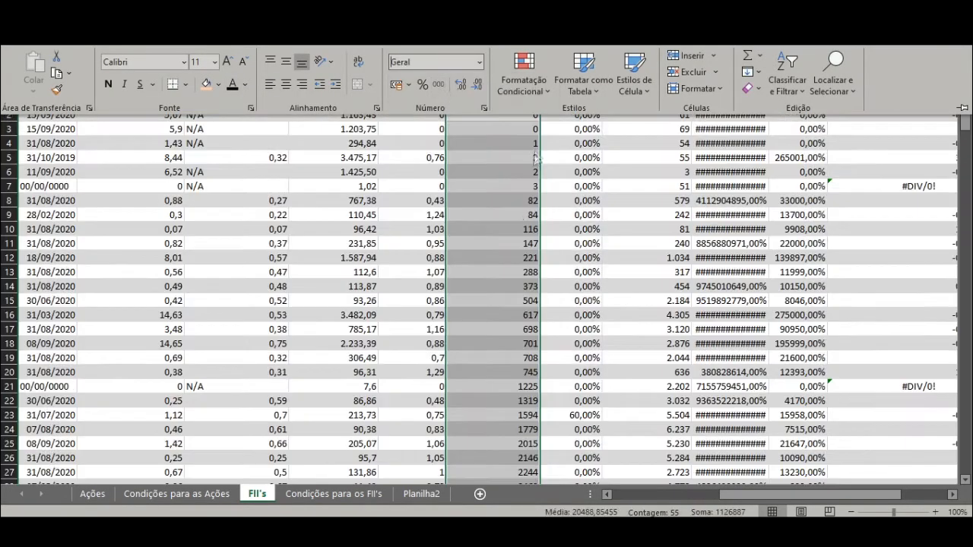
# Step: Delete rows 2 to 38, the funds with a Nº negócios/mês of 14562 or less
pyautogui.scroll(-3, 522, 220)
pyautogui.scroll(3, 517, 225)
pyautogui.scroll(-4, 496, 372)
pyautogui.scroll(-2, 526, 363)
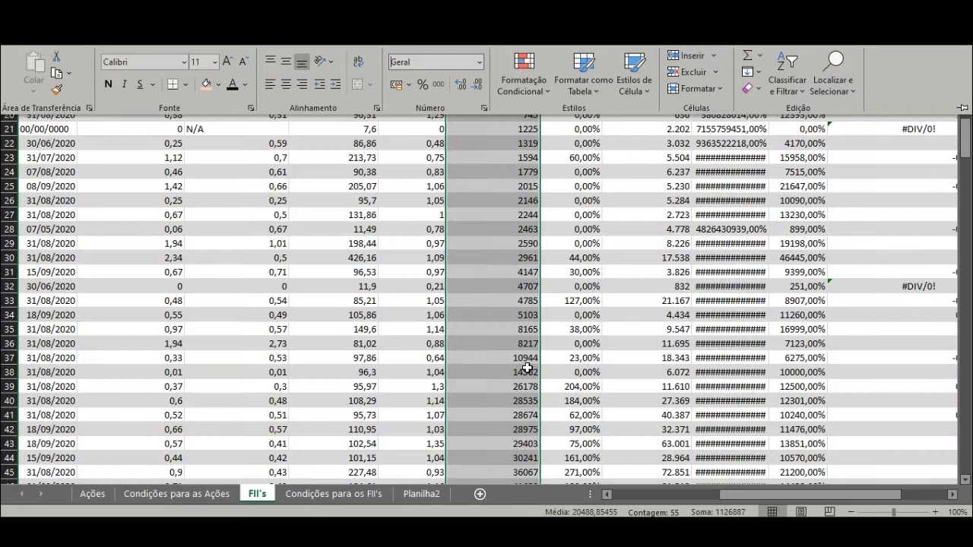
pyautogui.scroll(-1, 526, 363)
pyautogui.click(532, 344)
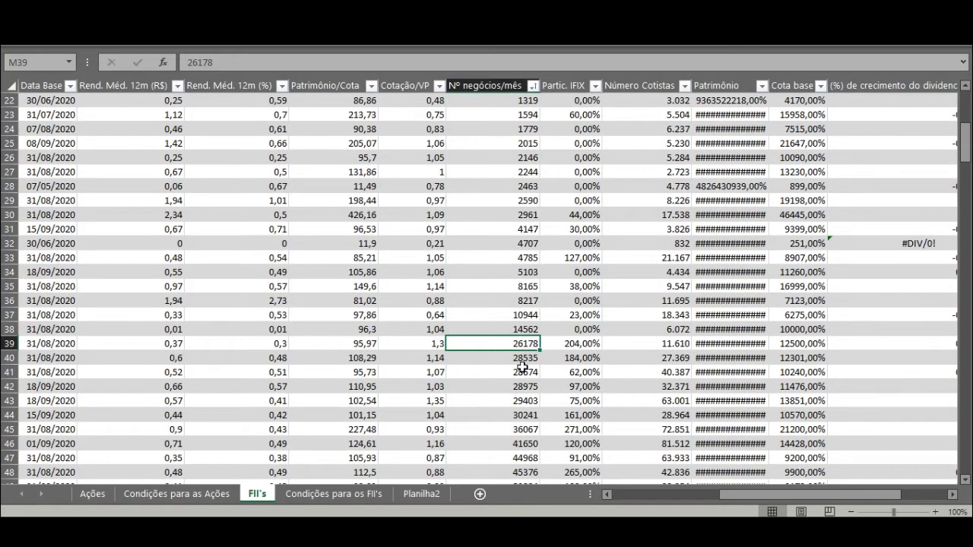
pyautogui.click(529, 329)
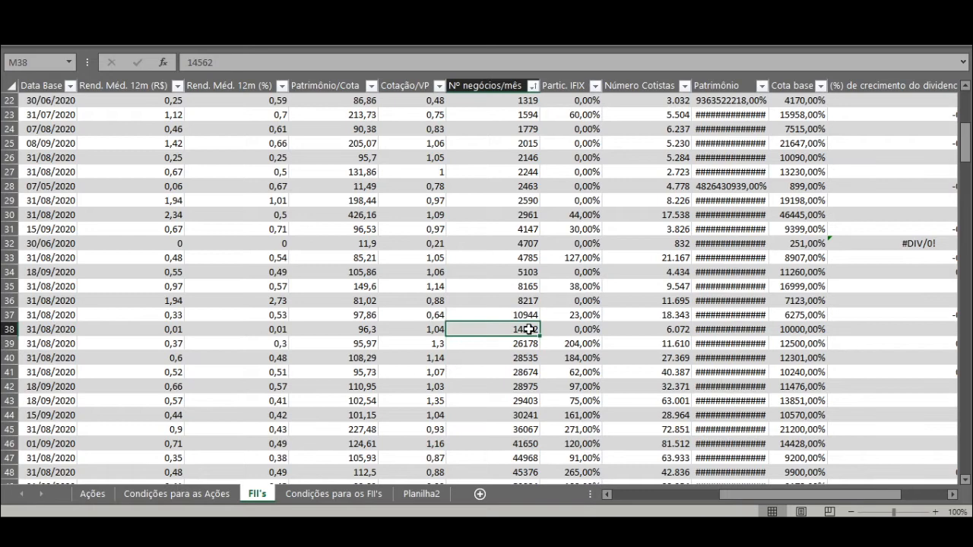
pyautogui.press('Home')
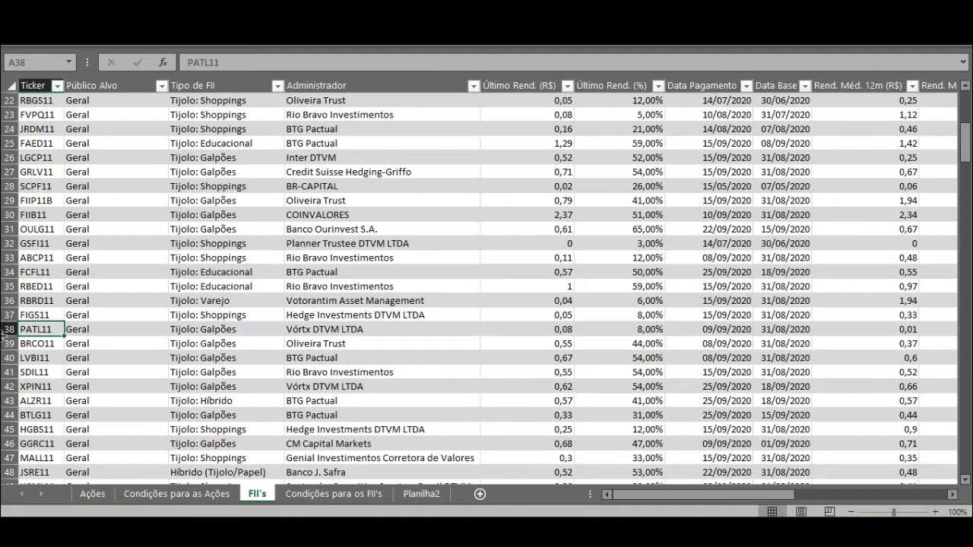
pyautogui.click(6, 329)
pyautogui.hotkey('ctrl', 'shift', 'Up')
pyautogui.hotkey('shift', 'Down')
pyautogui.rightClick(39, 429)
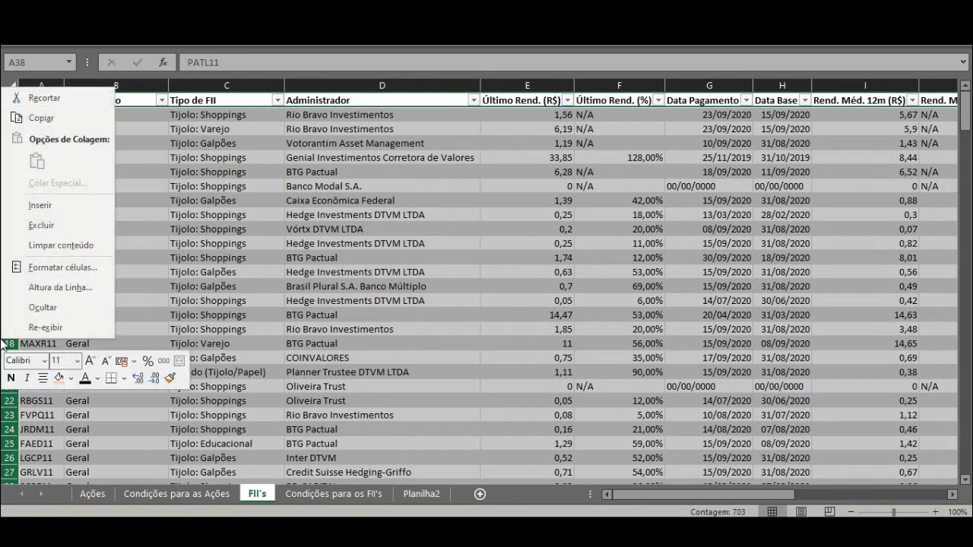
pyautogui.click(62, 217)
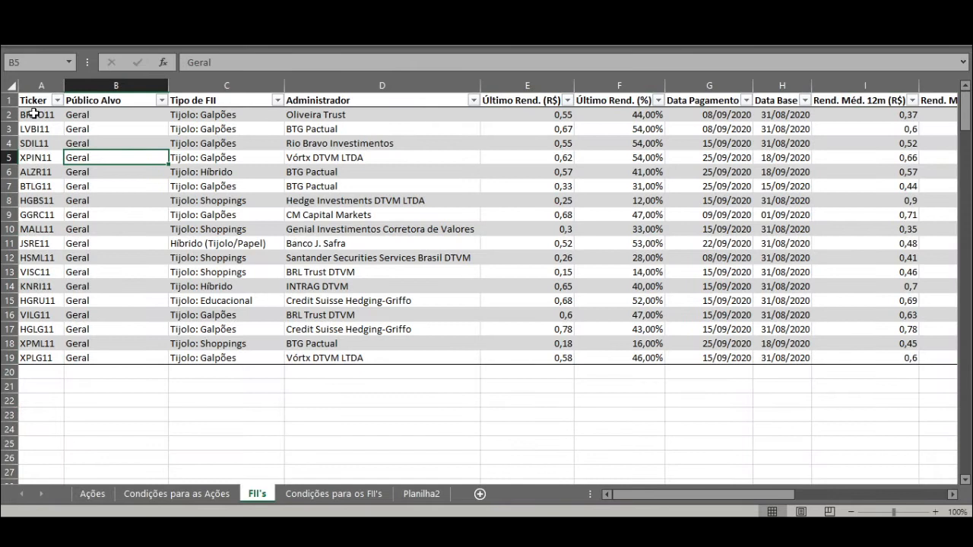
# Step: Sort the remaining funds by (%) de crecimento do dividendo pago from largest to smallest
pyautogui.moveTo(34, 114); pyautogui.dragTo(396, 357)
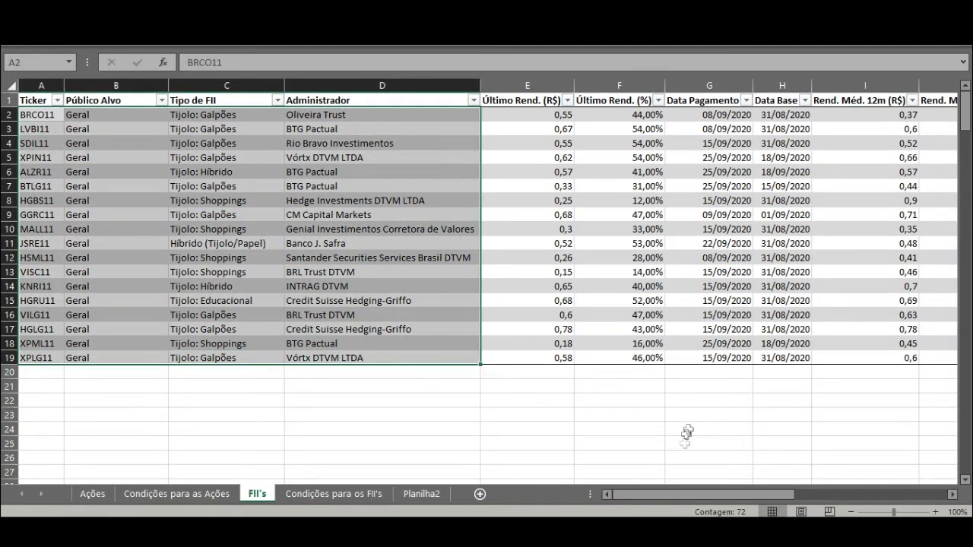
pyautogui.moveTo(682, 495); pyautogui.dragTo(834, 496)
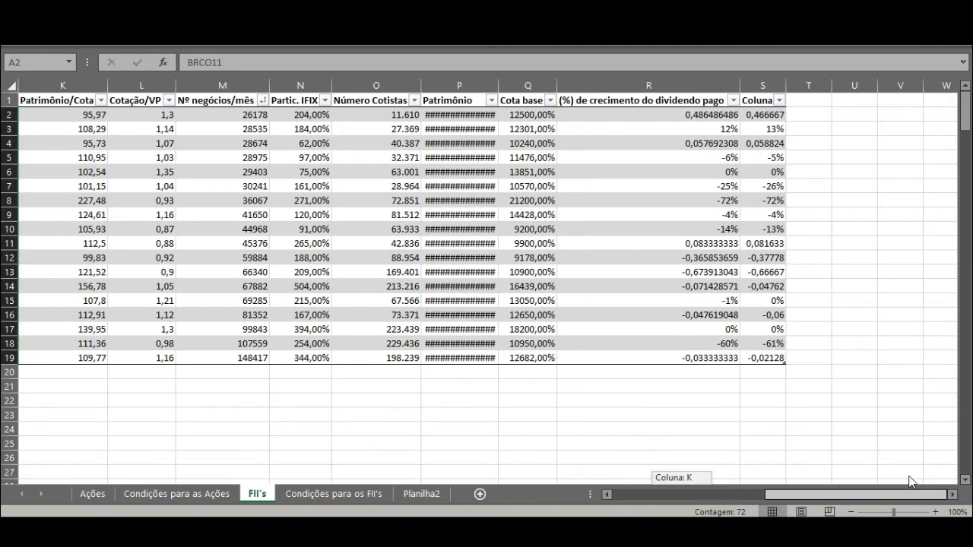
pyautogui.click(647, 119)
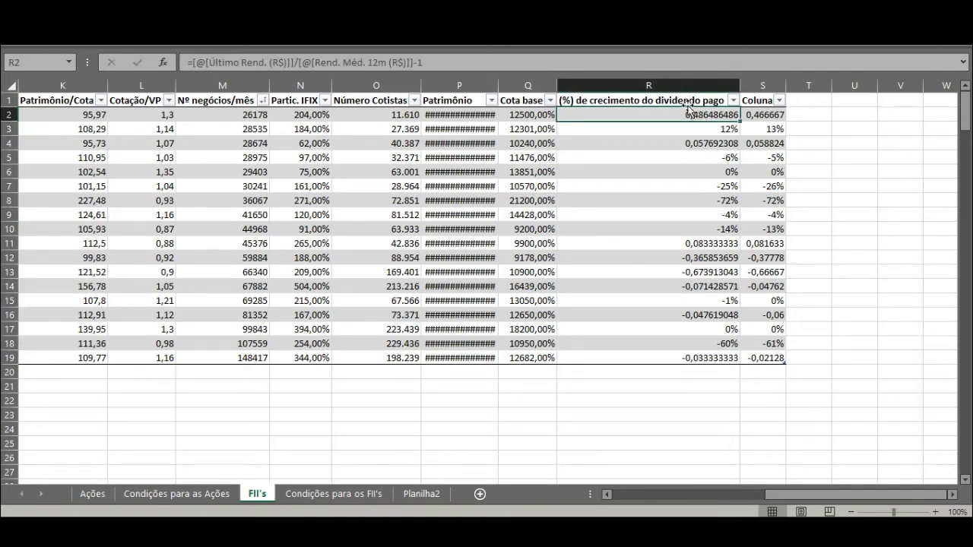
pyautogui.click(732, 101)
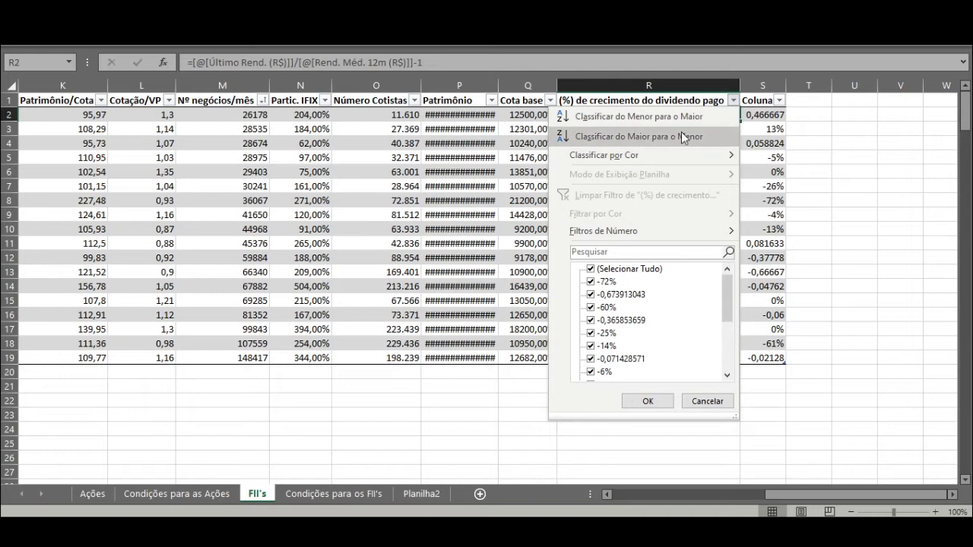
pyautogui.click(683, 137)
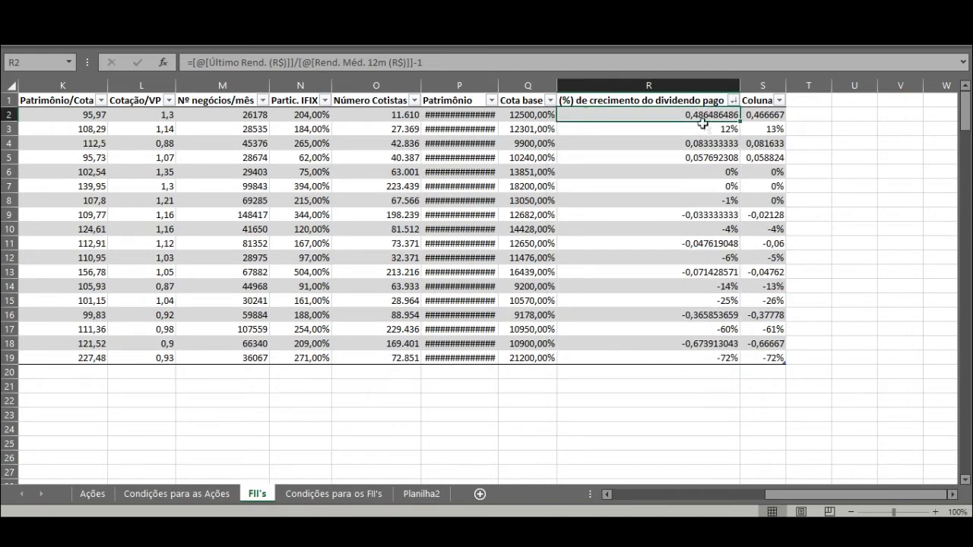
# Step: Format the (%) de crecimento do dividendo pago values in R2 to R19 as percentages
pyautogui.moveTo(704, 115); pyautogui.dragTo(704, 358)
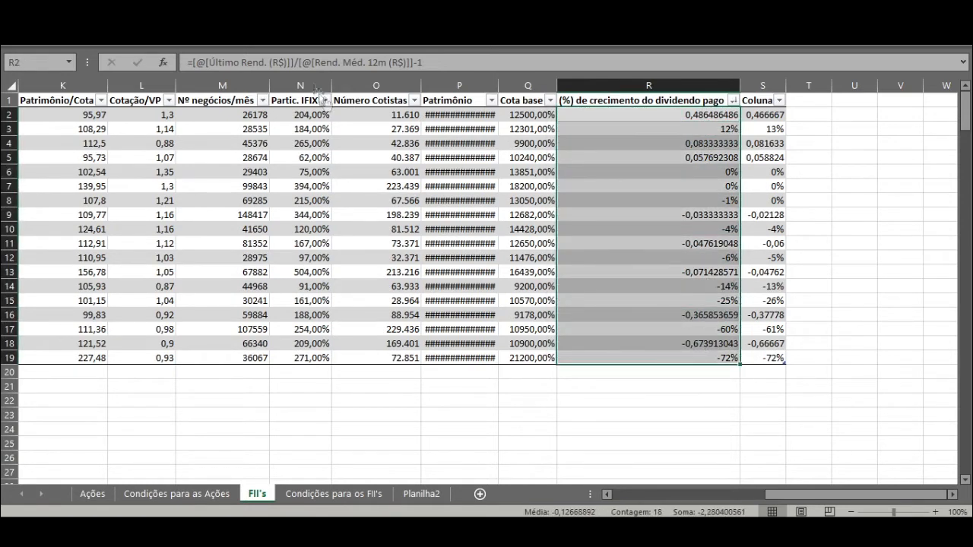
pyautogui.click(90, 38)
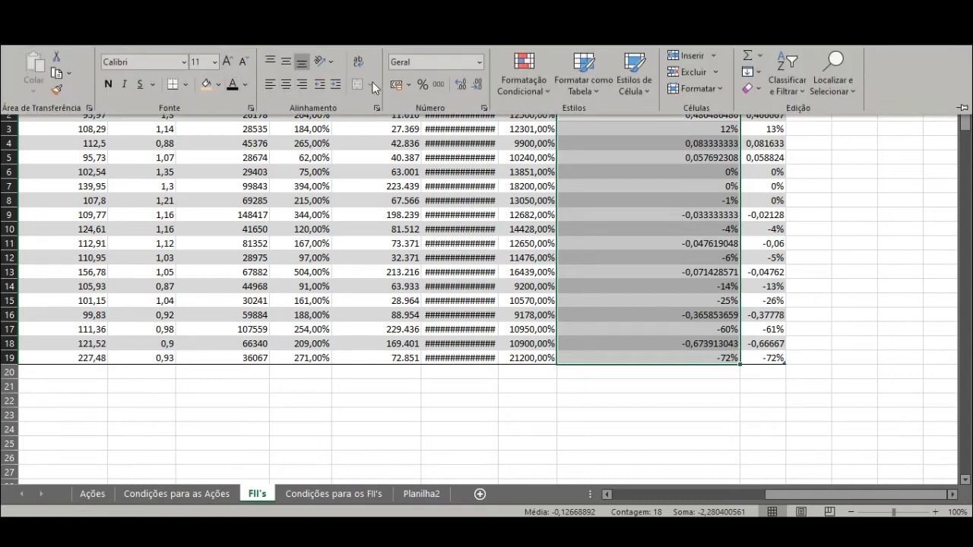
pyautogui.click(423, 83)
pyautogui.hotkey('alt', 'space')
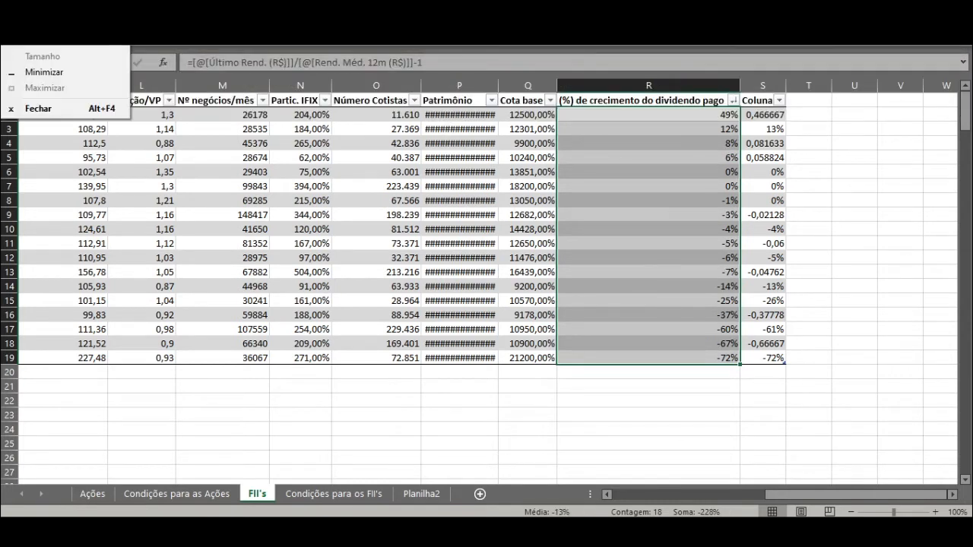
pyautogui.click(654, 172)
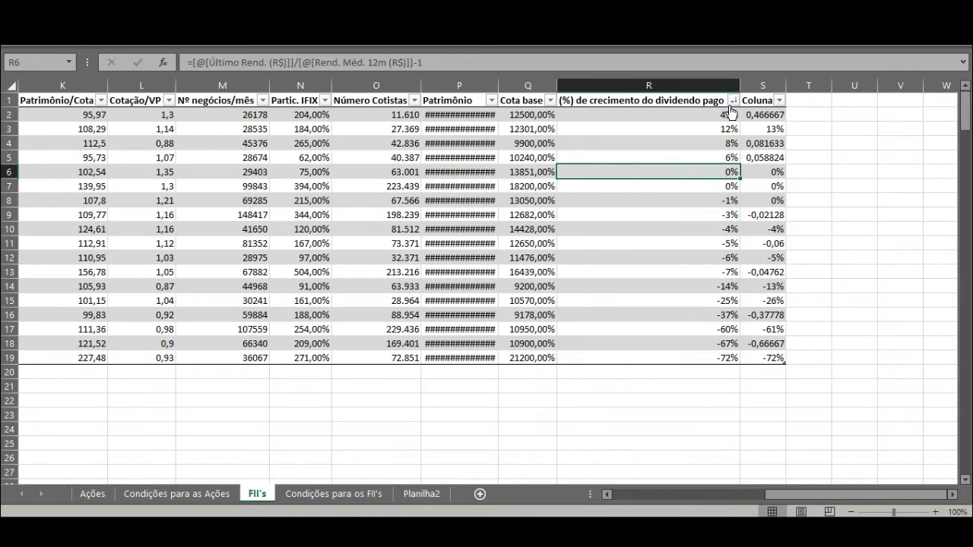
pyautogui.click(728, 114)
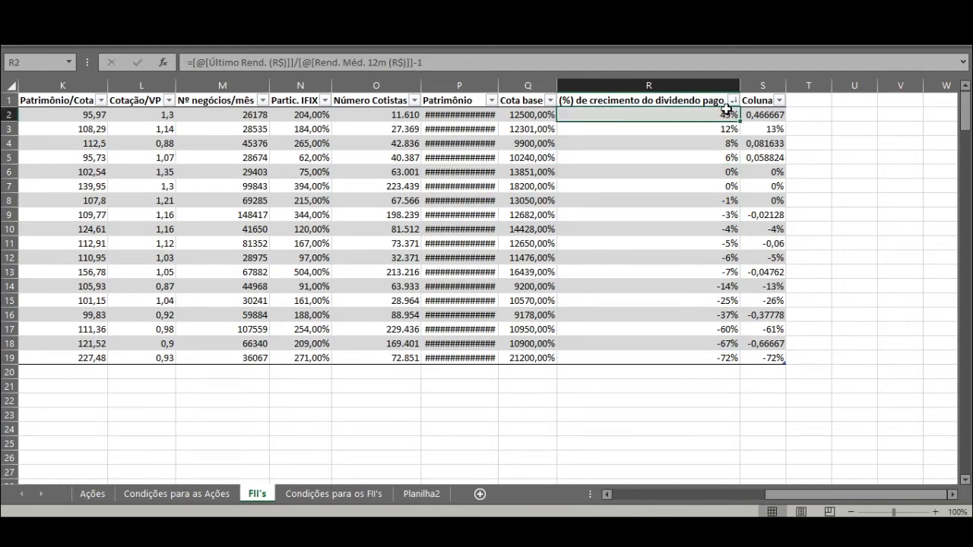
# Step: Number the funds from 1 to 18 in T2 to T19 as their dividend growth ranking
pyautogui.click(814, 116)
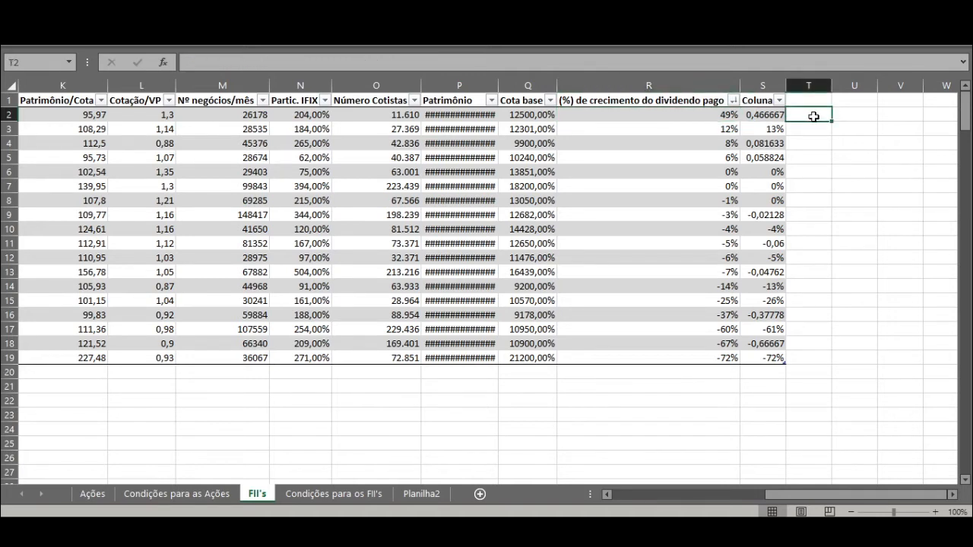
pyautogui.write('1')
pyautogui.press('Return')
pyautogui.write('2')
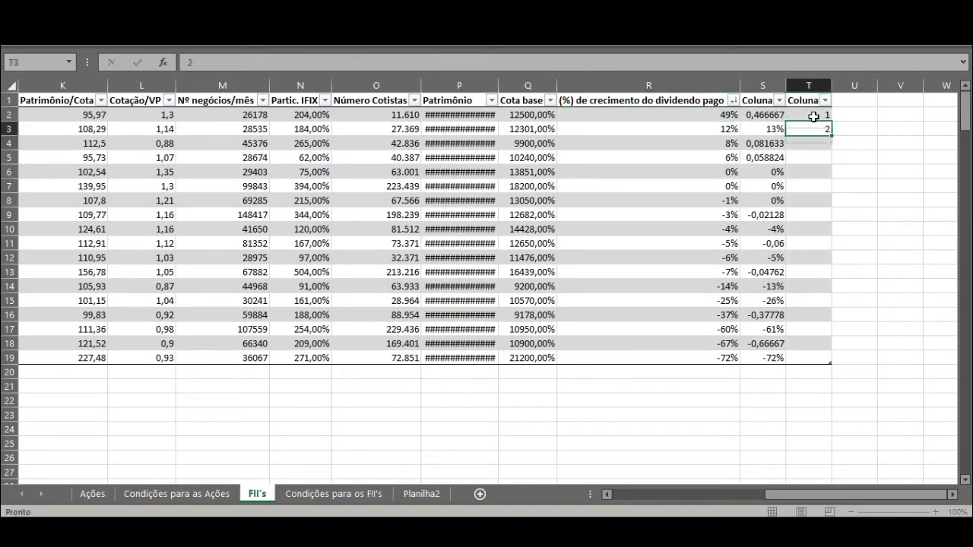
pyautogui.press('Return')
pyautogui.write('3')
pyautogui.press('Return')
pyautogui.moveTo(813, 114); pyautogui.dragTo(829, 363)
pyautogui.click(821, 114)
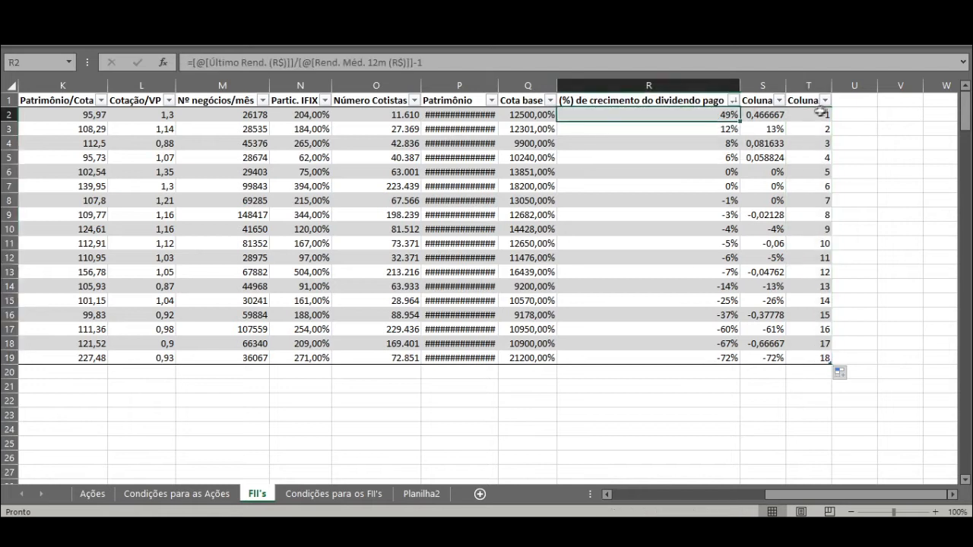
pyautogui.click(715, 113)
pyautogui.click(808, 118)
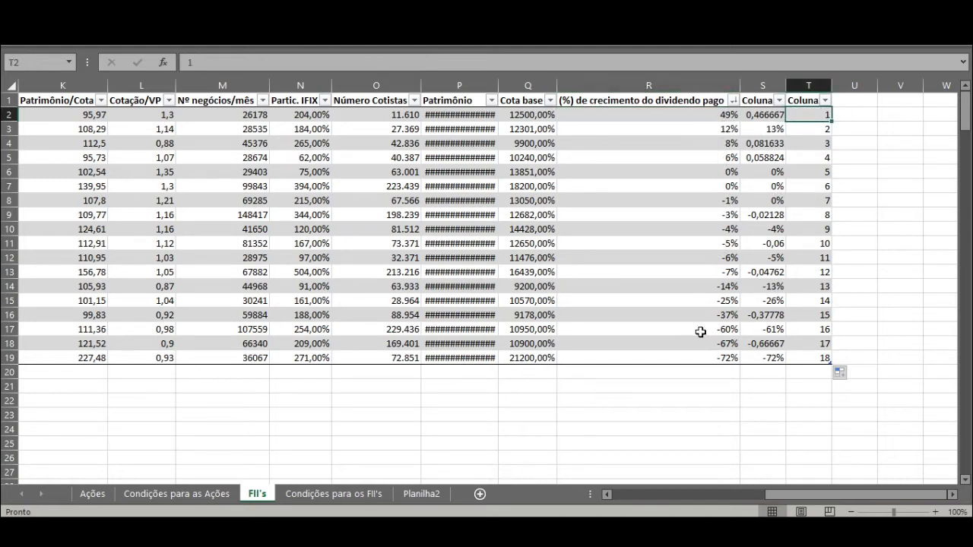
# Step: Sort the table by Cotação/VP from smallest to largest and compare the funds' ratios with their dividend growth
pyautogui.click(849, 111)
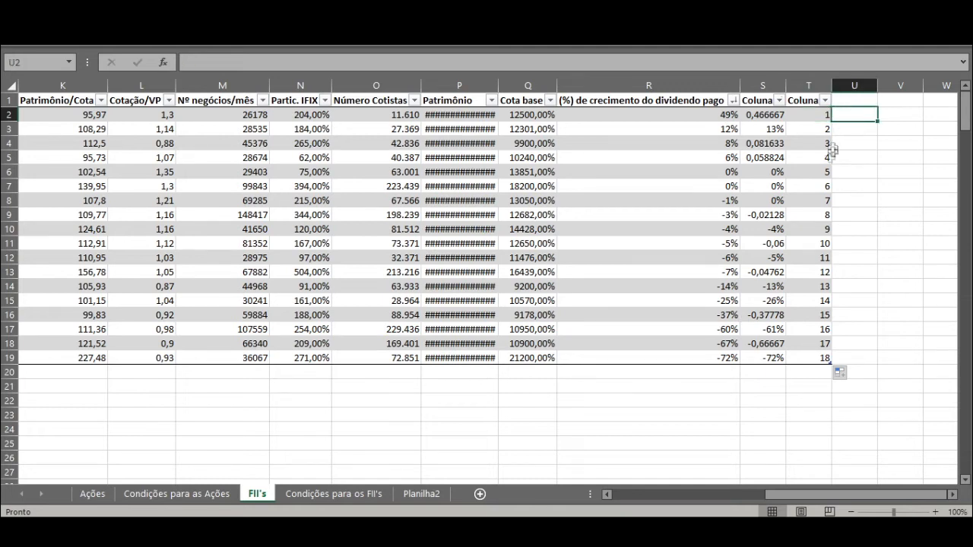
pyautogui.click(168, 100)
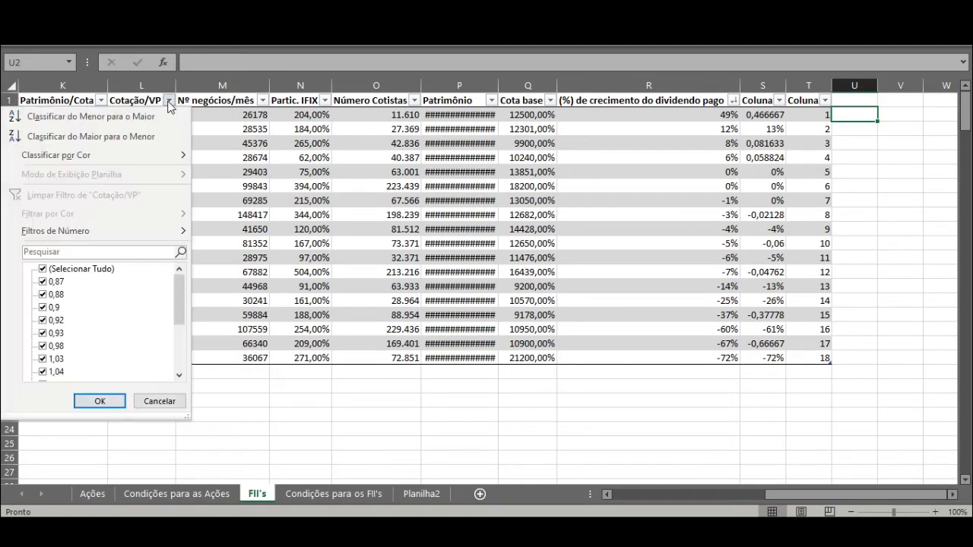
pyautogui.click(84, 123)
pyautogui.moveTo(143, 114); pyautogui.dragTo(152, 188)
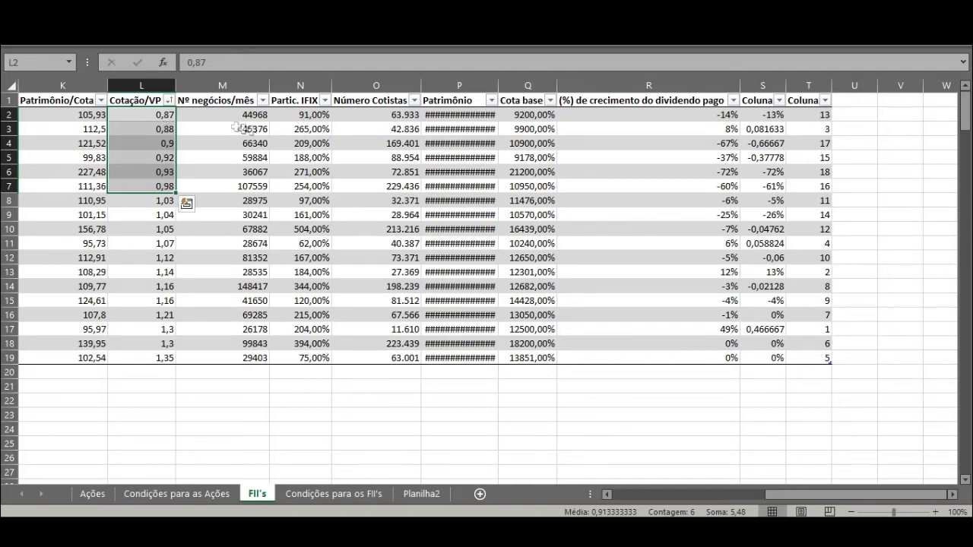
pyautogui.click(152, 118)
pyautogui.click(722, 118)
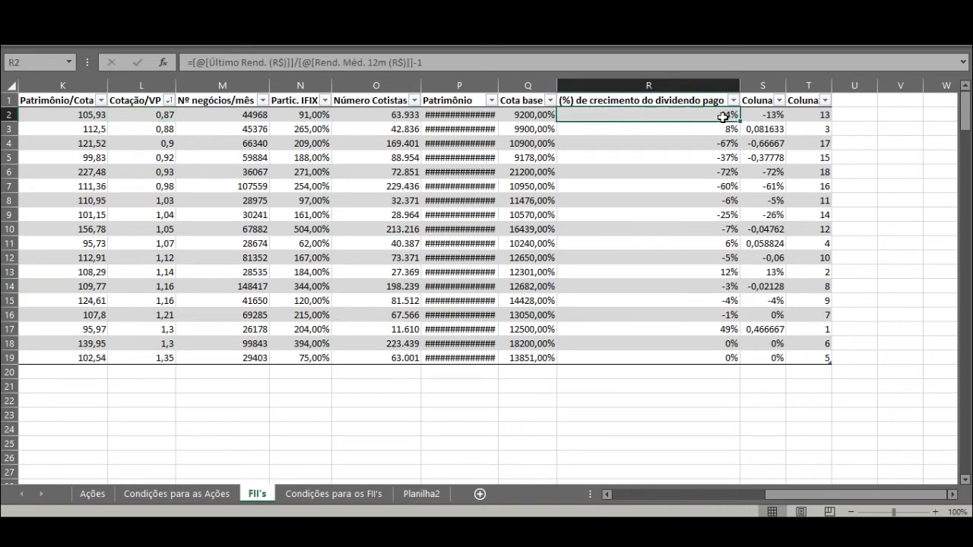
pyautogui.click(728, 274)
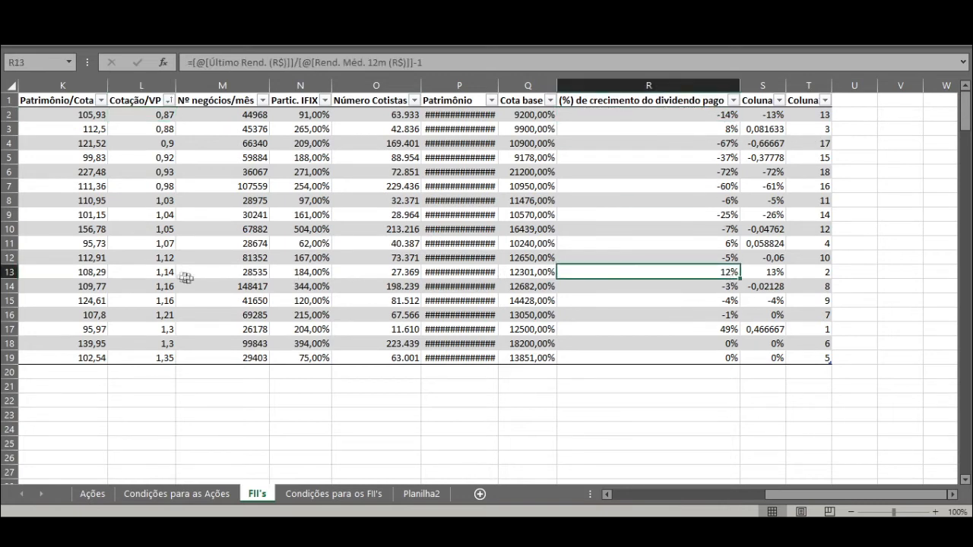
pyautogui.click(161, 275)
pyautogui.click(726, 332)
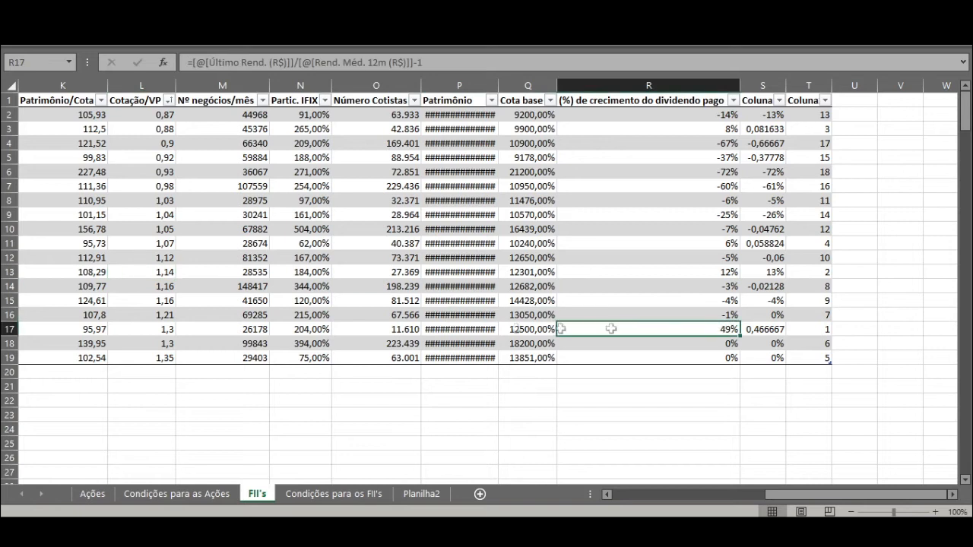
pyautogui.click(166, 331)
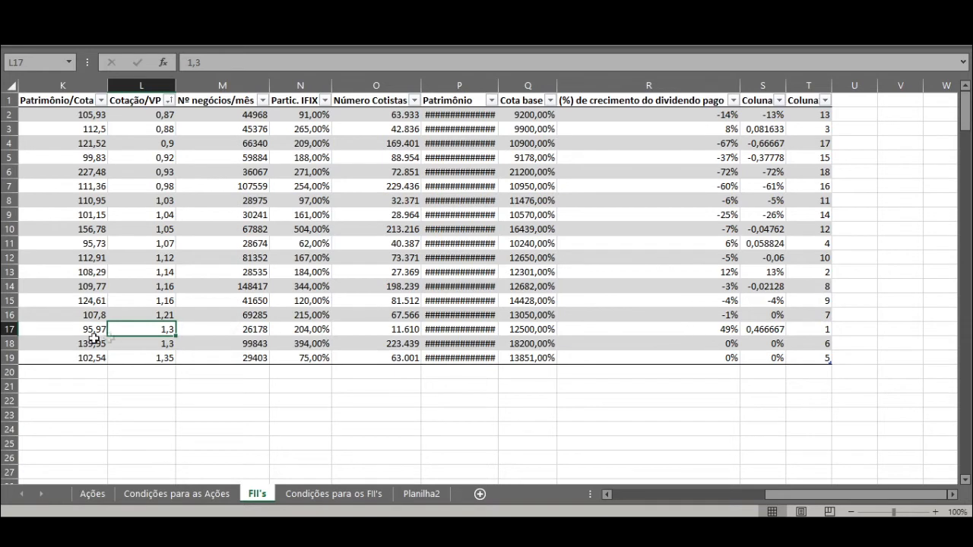
# Step: Number the funds from 1 to 18 in U2 to U19 as their Cotação/VP ranking
pyautogui.click(857, 113)
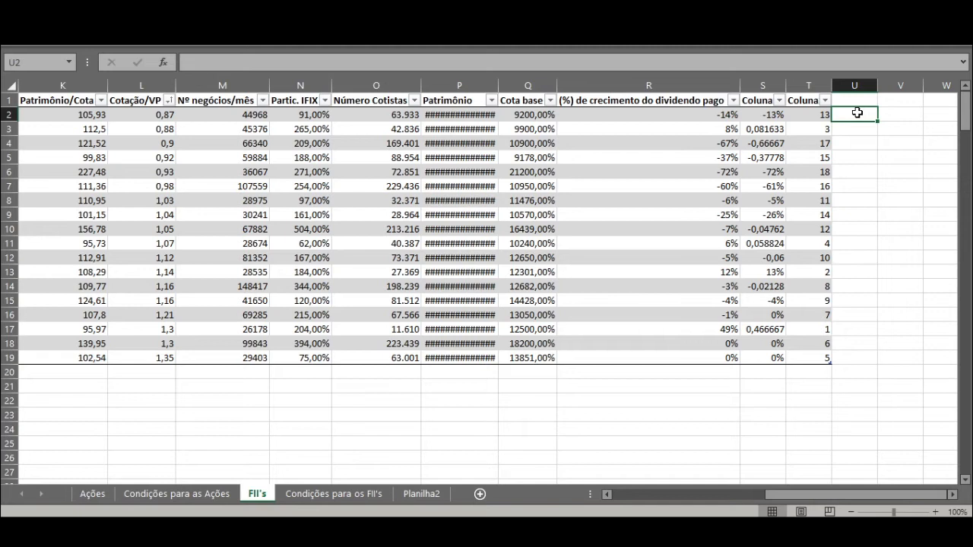
pyautogui.write('1')
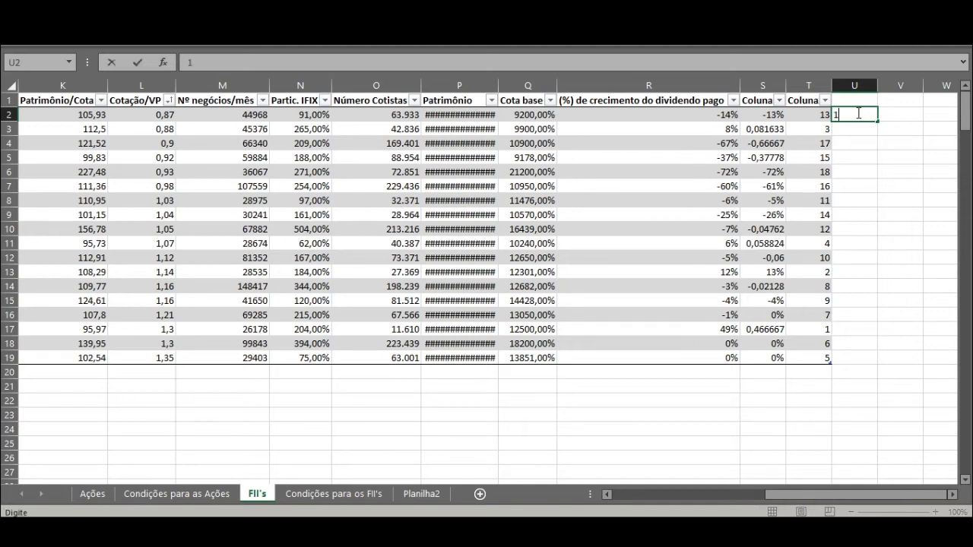
pyautogui.press('Return')
pyautogui.write('2')
pyautogui.press('Return')
pyautogui.write('3')
pyautogui.press('Return')
pyautogui.moveTo(857, 113); pyautogui.dragTo(856, 362)
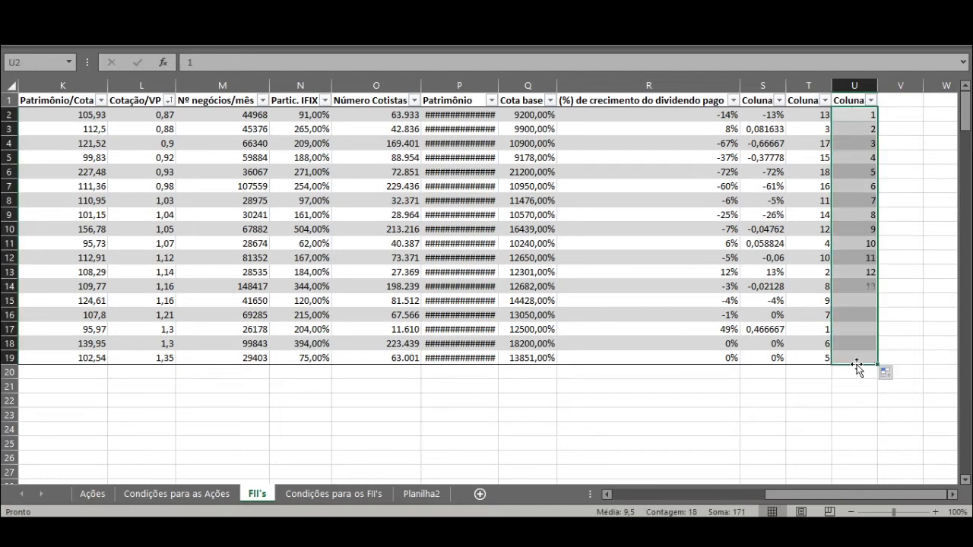
pyautogui.click(911, 118)
pyautogui.write('=')
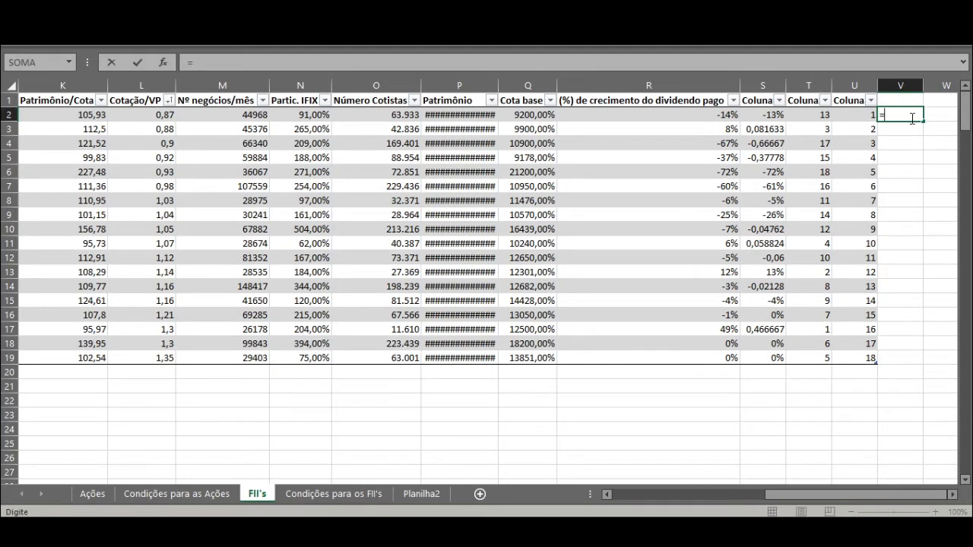
pyautogui.press('Left')
pyautogui.write('+')
pyautogui.press('Left')
pyautogui.press('Left')
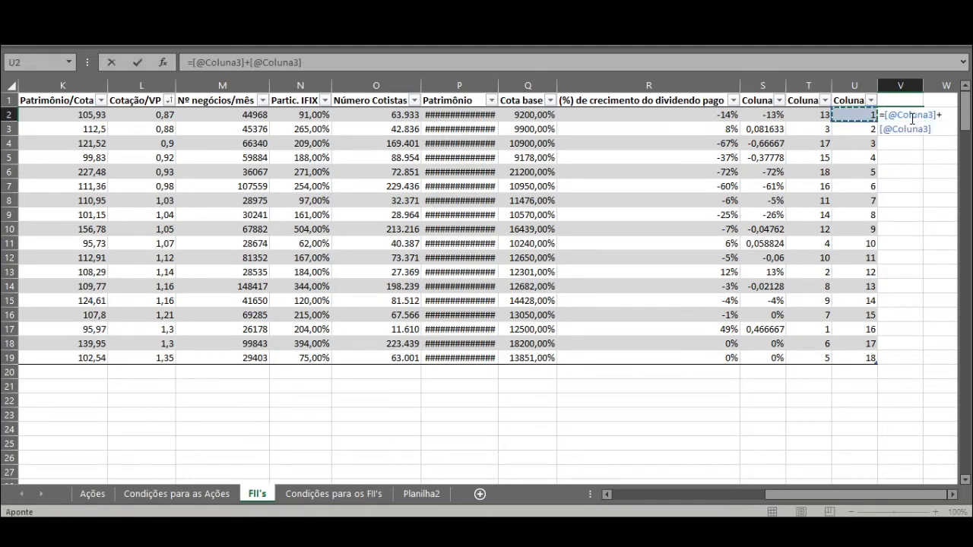
pyautogui.press('Return')
# Step: Sort the table by the combined ranking in column V from smallest to largest and check the first fund's rankings and dividend growth
pyautogui.click(910, 116)
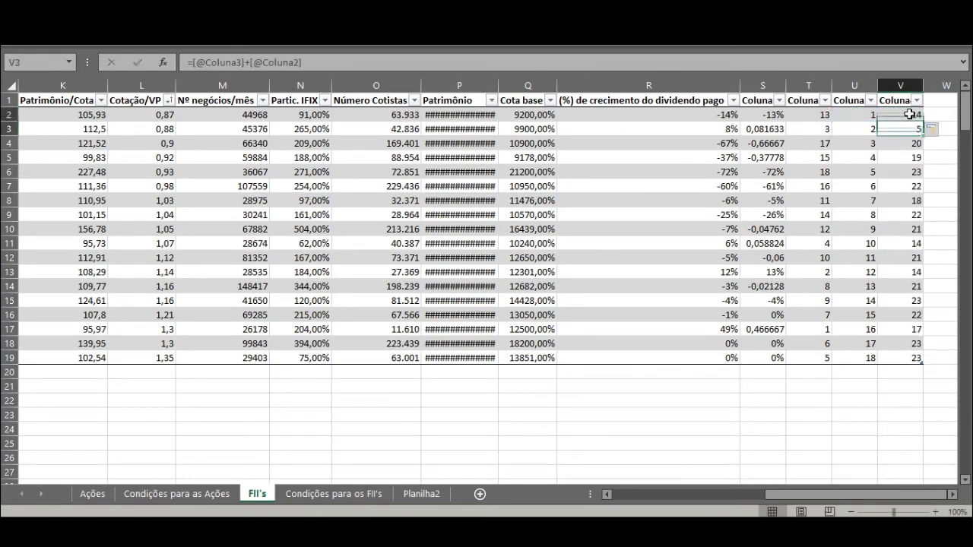
pyautogui.click(916, 100)
pyautogui.click(871, 119)
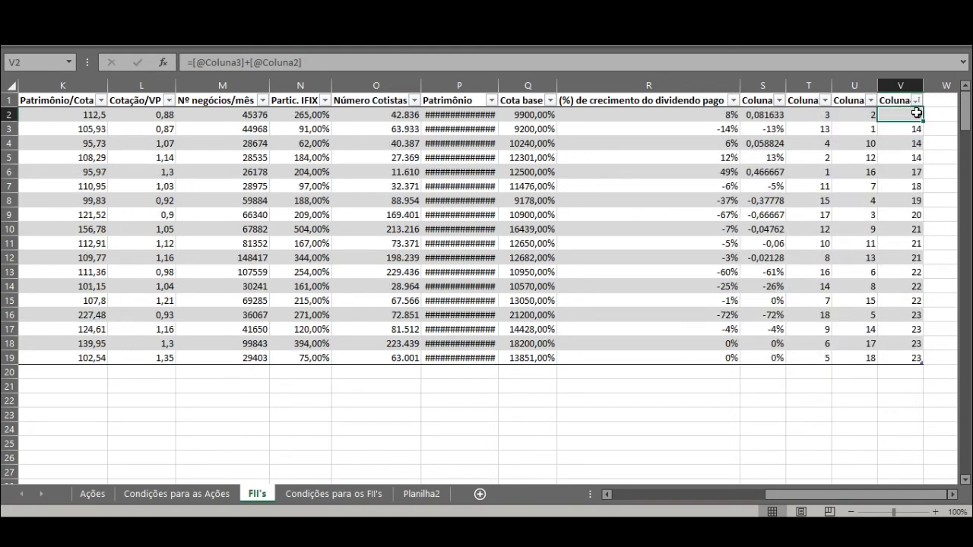
pyautogui.click(812, 113)
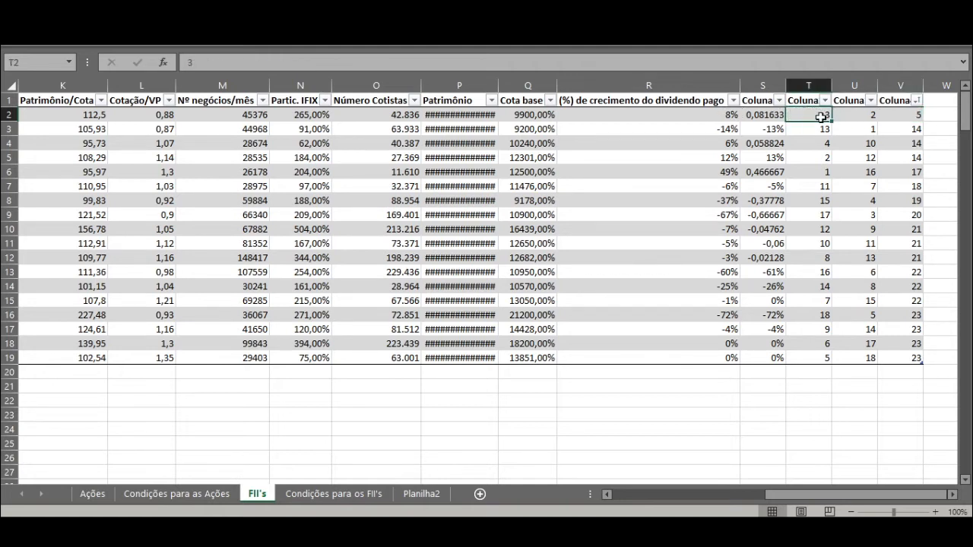
pyautogui.click(871, 114)
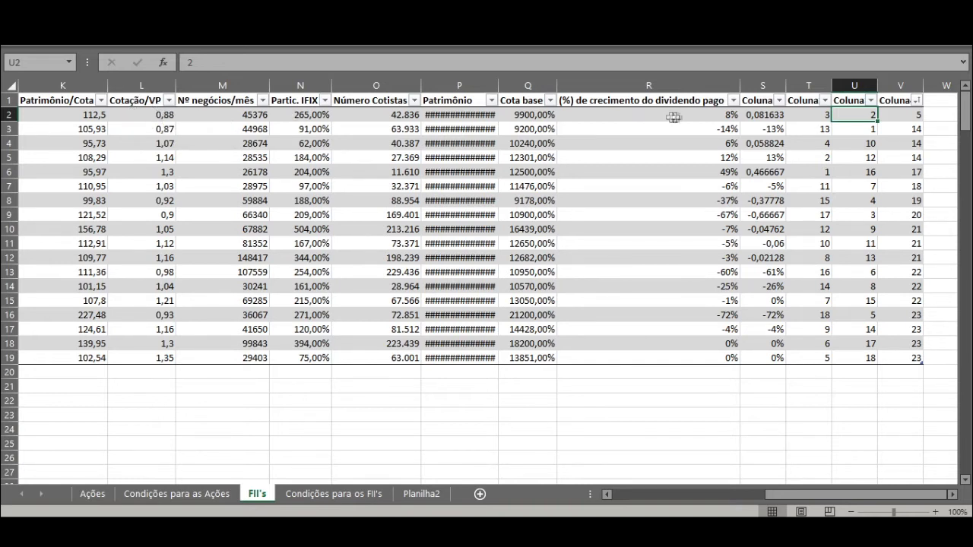
pyautogui.click(727, 115)
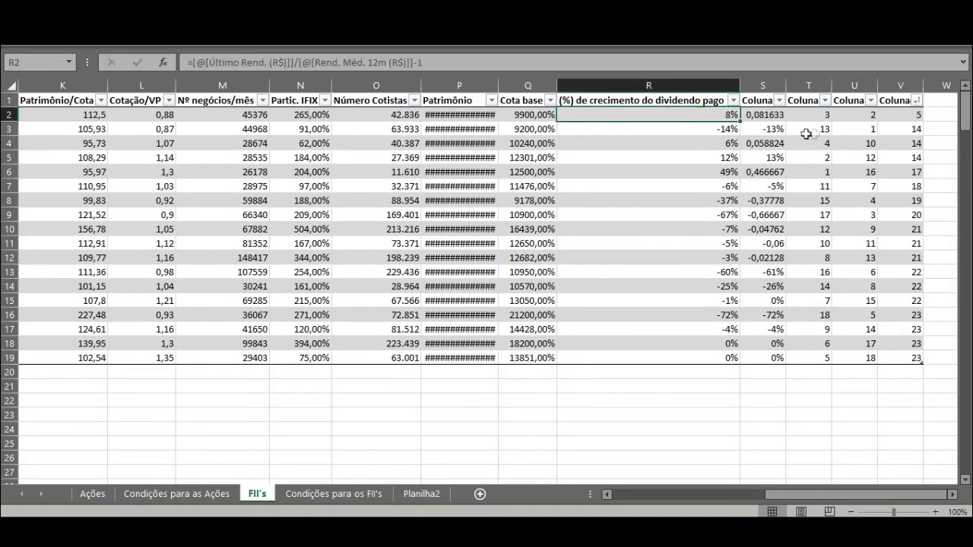
# Step: Review the tickers and Tipo de FII of the best-ranked funds at the start of the table
pyautogui.moveTo(818, 494); pyautogui.dragTo(666, 494)
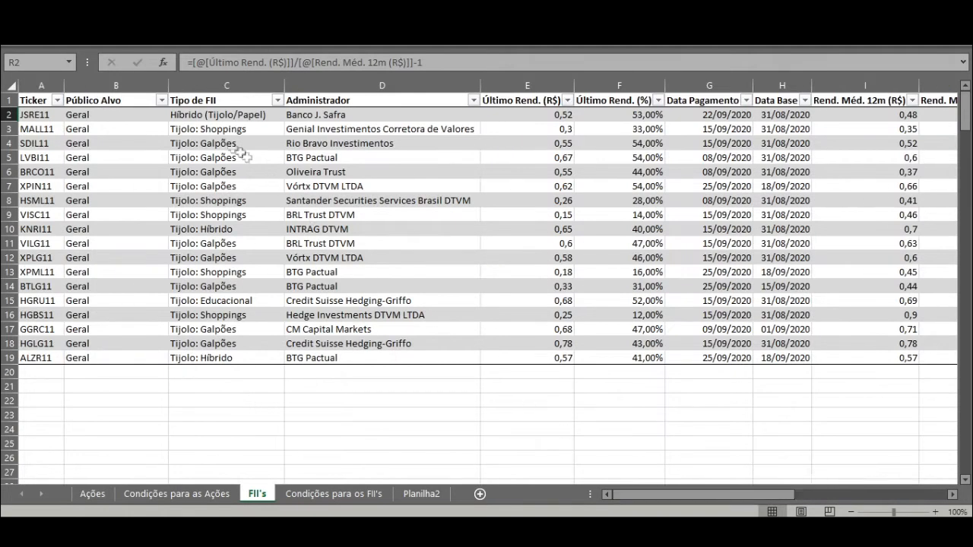
pyautogui.click(42, 117)
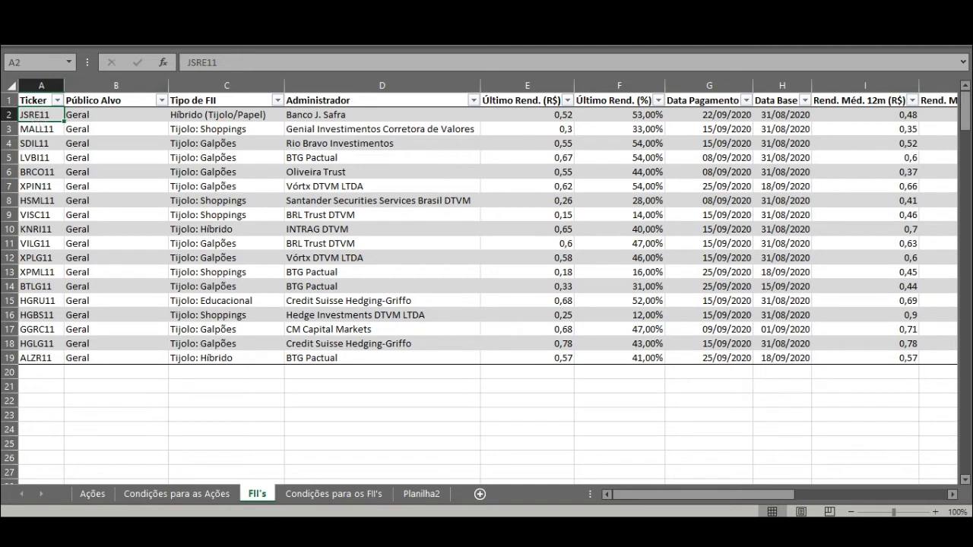
pyautogui.click(37, 130)
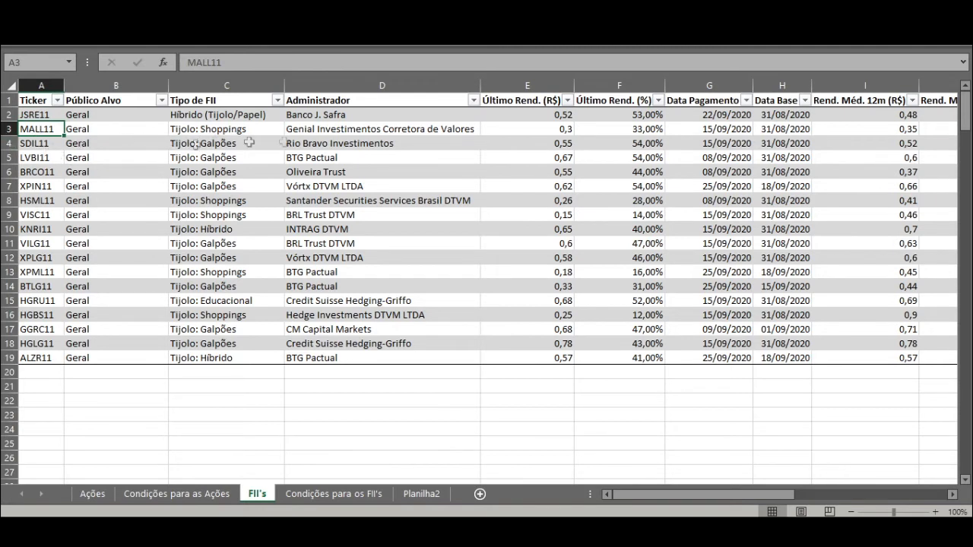
pyautogui.click(45, 144)
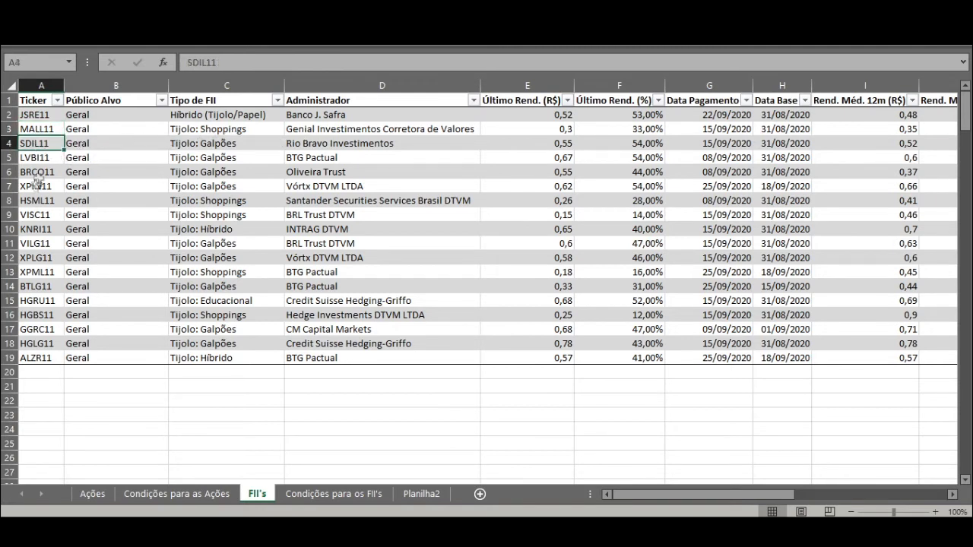
pyautogui.click(206, 144)
pyautogui.click(35, 159)
pyautogui.click(35, 166)
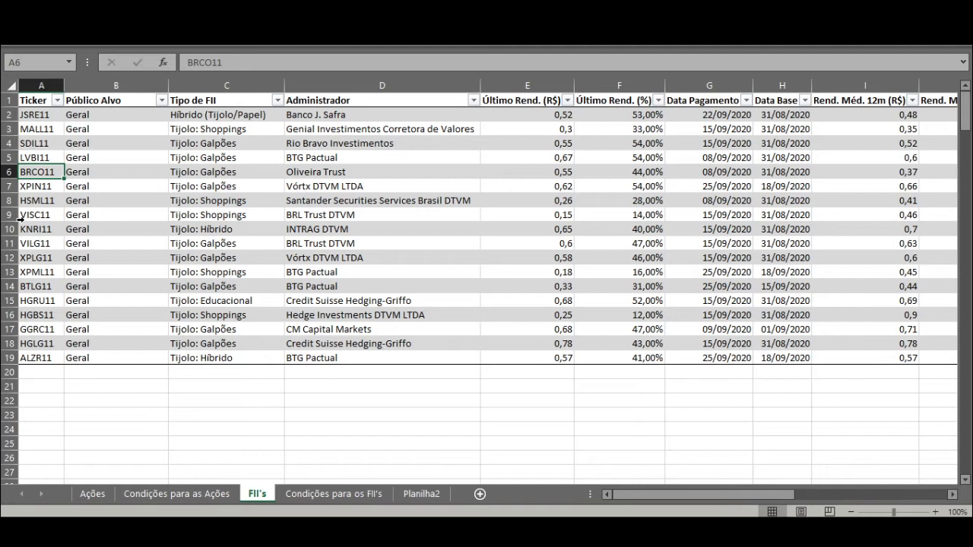
# Step: Examine the fund rows for MALL11, HSML11 through BTLG11, and HGLG11 in the ranked table
pyautogui.click(52, 126)
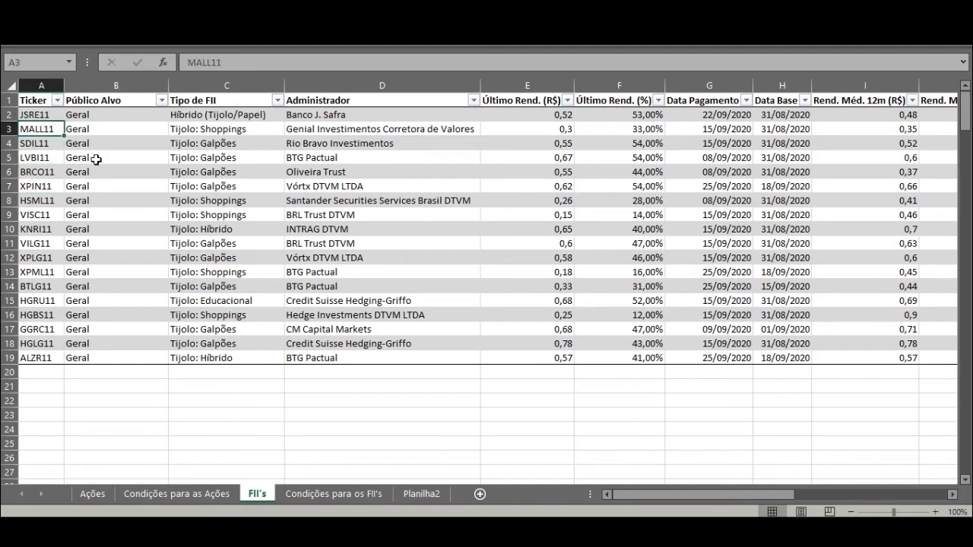
pyautogui.click(8, 129)
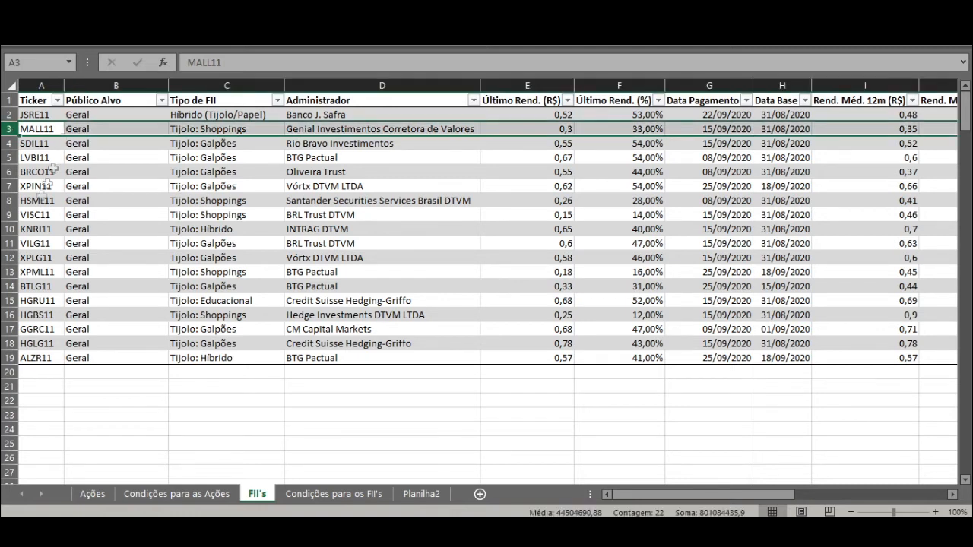
pyautogui.keyDown('ctrl'); pyautogui.click(10, 199); pyautogui.keyUp('ctrl')
pyautogui.moveTo(12, 200); pyautogui.dragTo(5, 289)
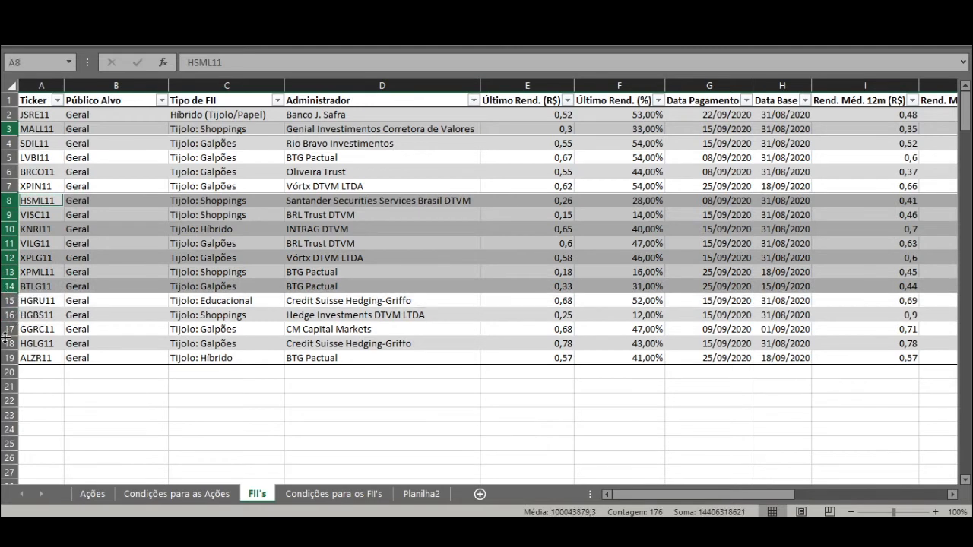
pyautogui.keyDown('ctrl'); pyautogui.click(5, 343); pyautogui.keyUp('ctrl')
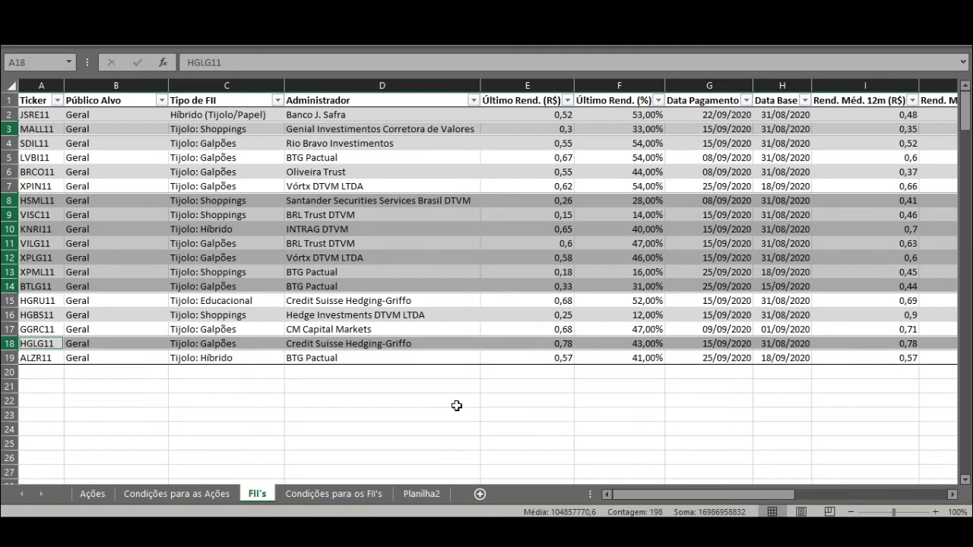
pyautogui.click(466, 373)
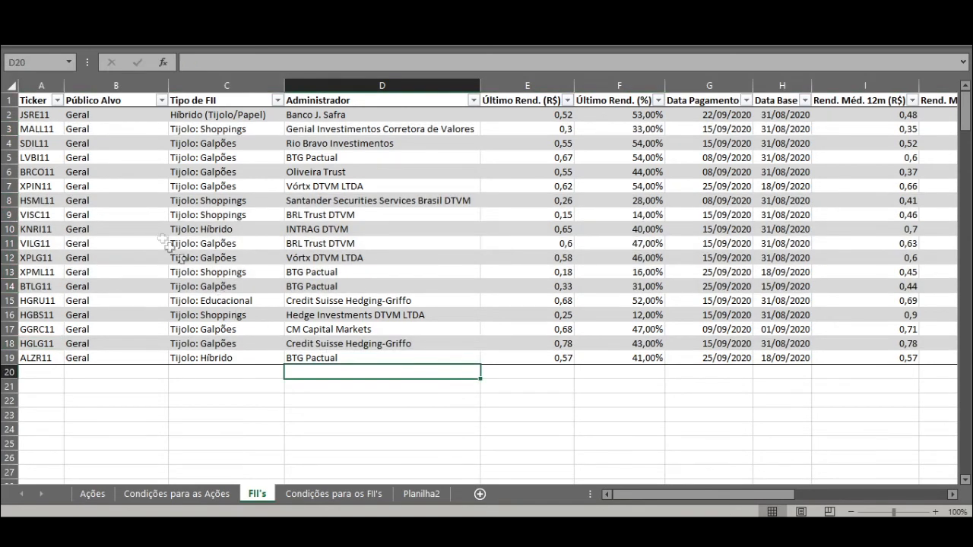
# Step: Switch to the portfolio control workbook and enter BRCO11 in A4 and MGLU3 in A5 under Nome da ação
pyautogui.doubleClick(42, 172)
pyautogui.click(38, 170)
pyautogui.click(92, 229)
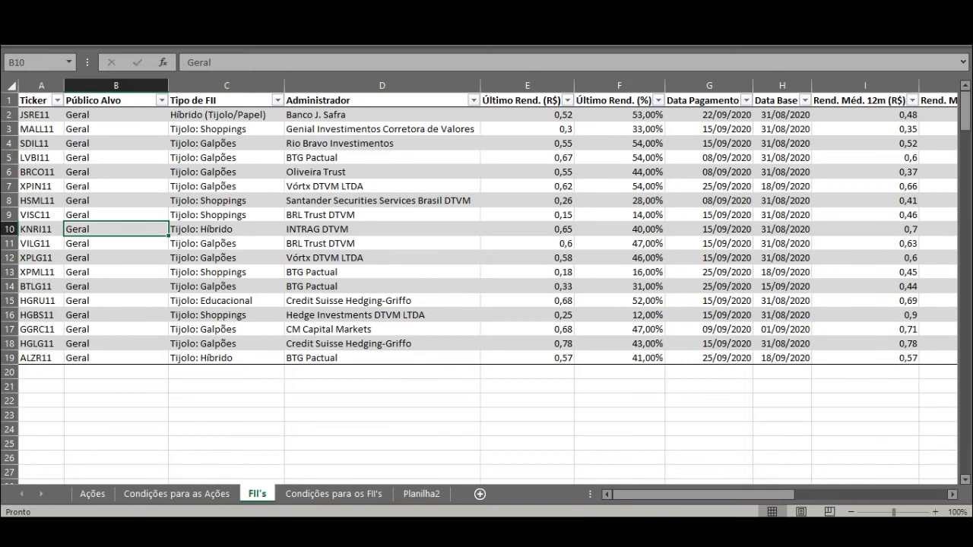
pyautogui.moveTo(581, 532)
pyautogui.click(443, 487)
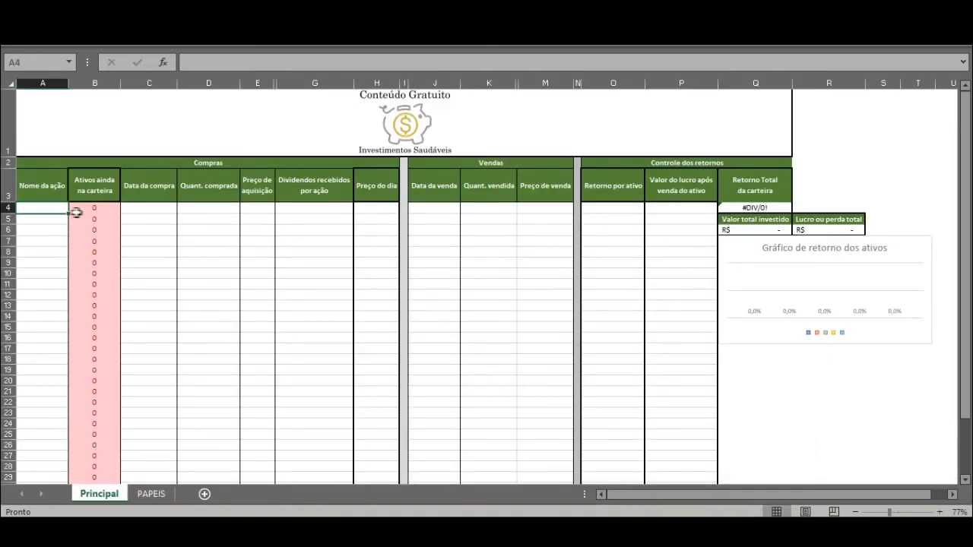
pyautogui.write('BRCO11')
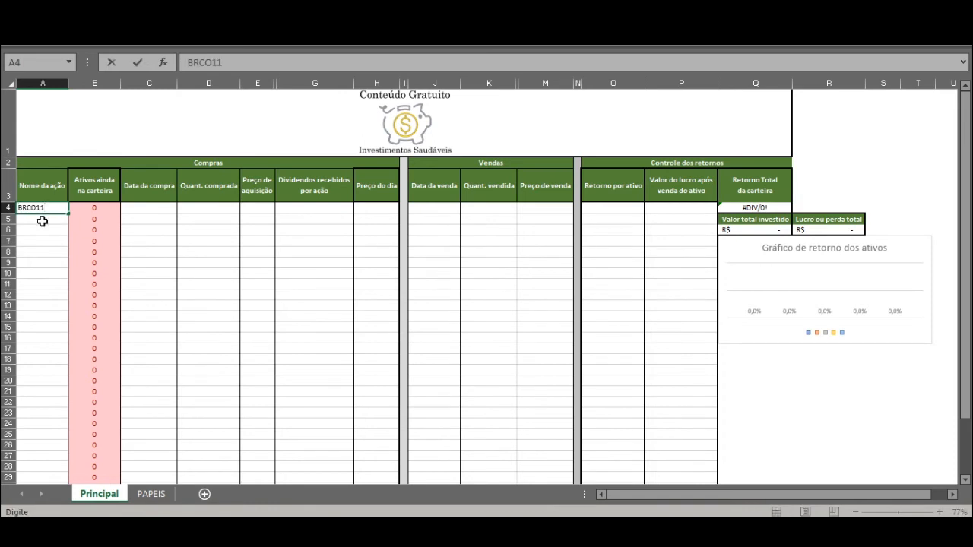
pyautogui.click(42, 219)
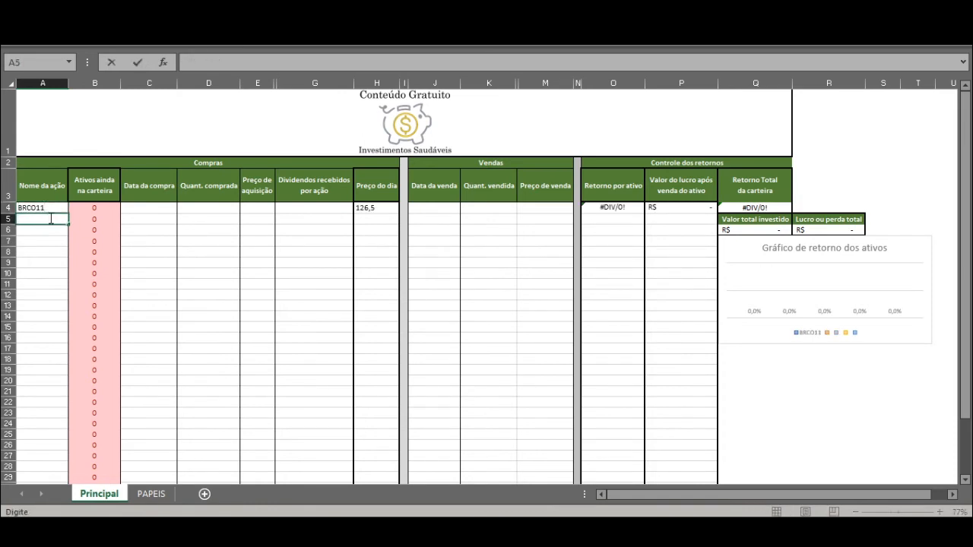
pyautogui.write('MGLU3')
pyautogui.press('Return')
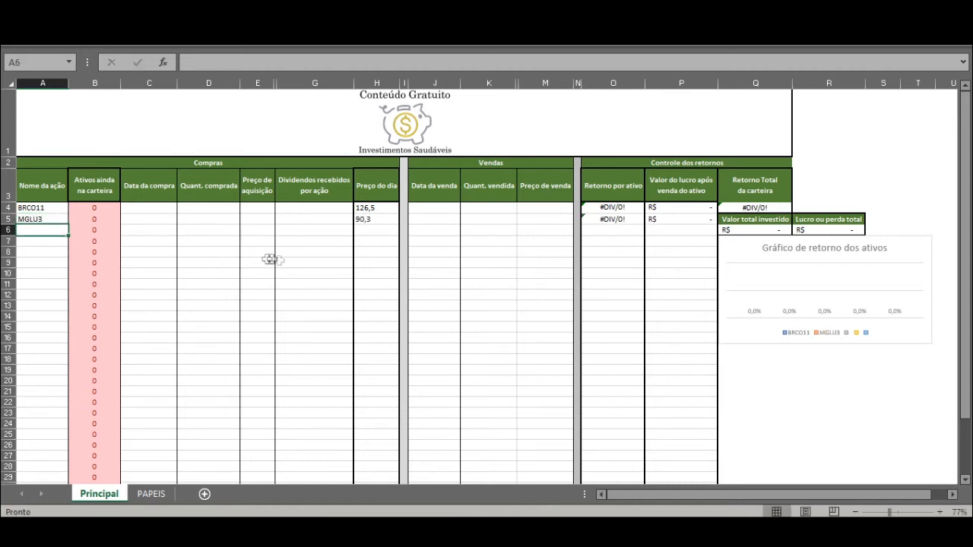
# Step: Fill in BRCO11's purchase with a Quant. comprada of 3 and a Preço de aquisição of 123
pyautogui.click(211, 208)
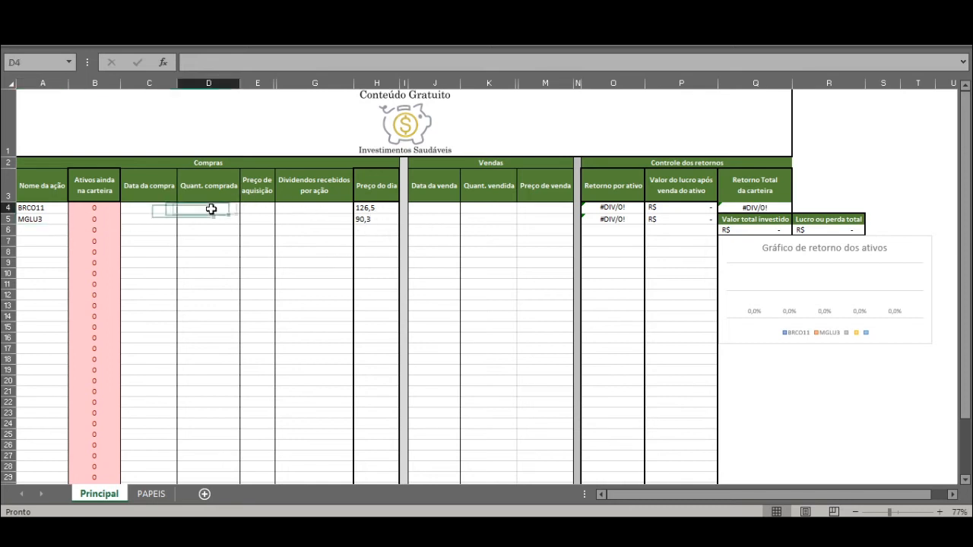
pyautogui.click(144, 210)
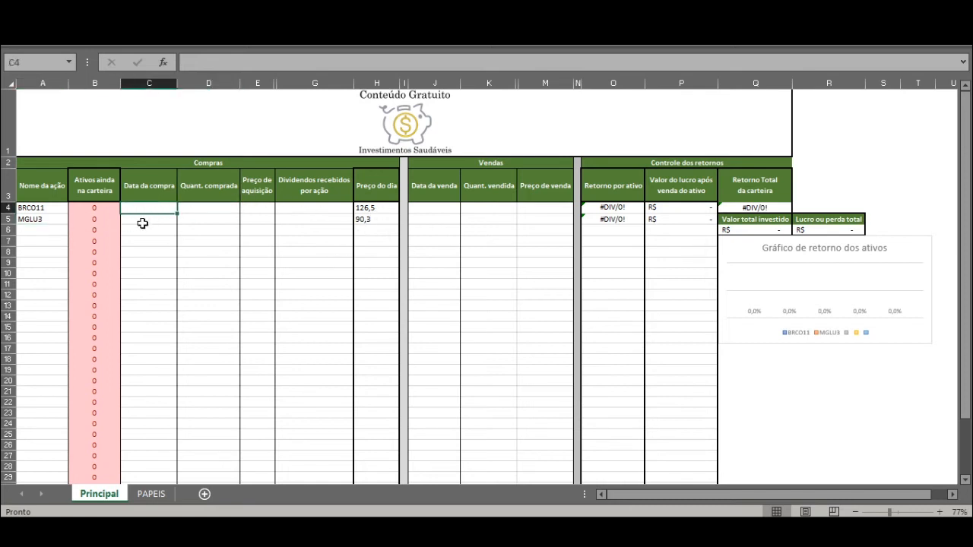
pyautogui.click(208, 209)
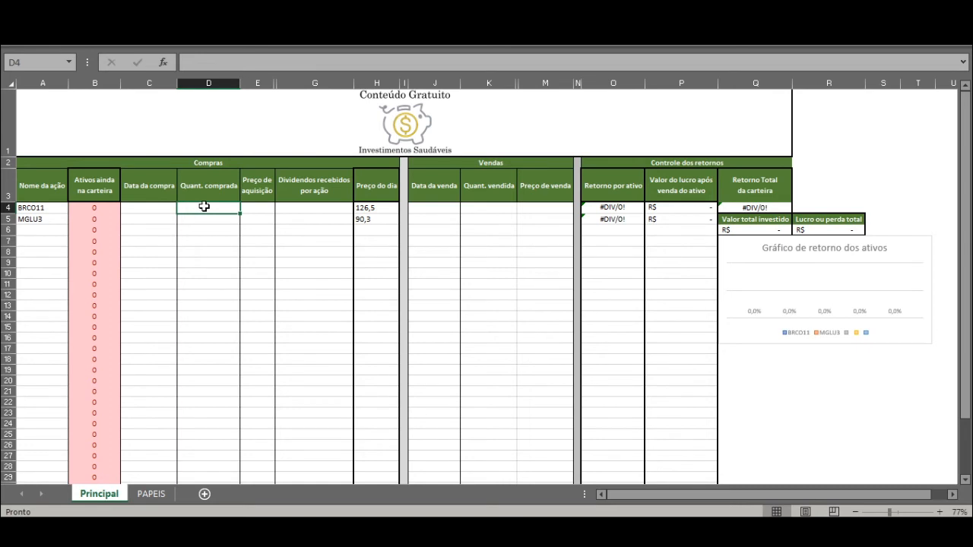
pyautogui.write('123')
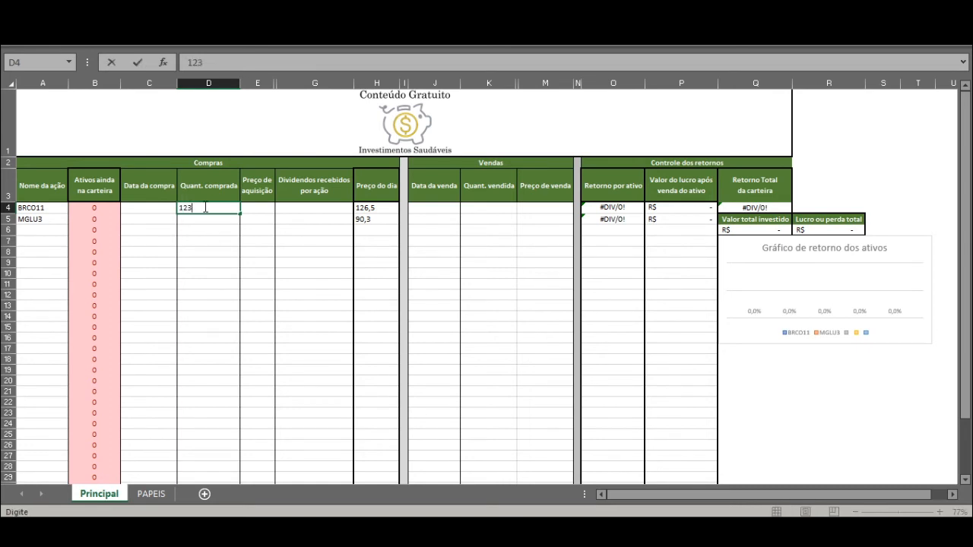
pyautogui.press('Tab')
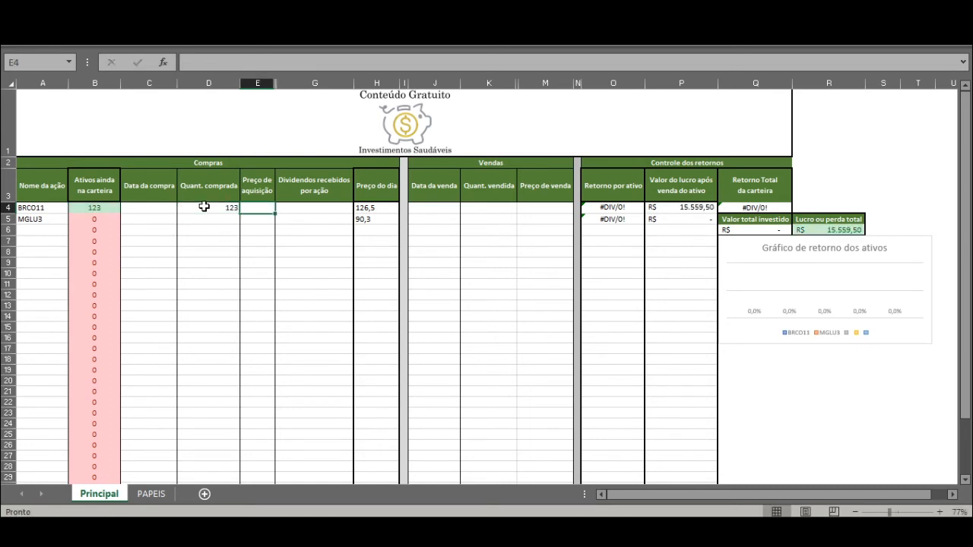
pyautogui.click(204, 207)
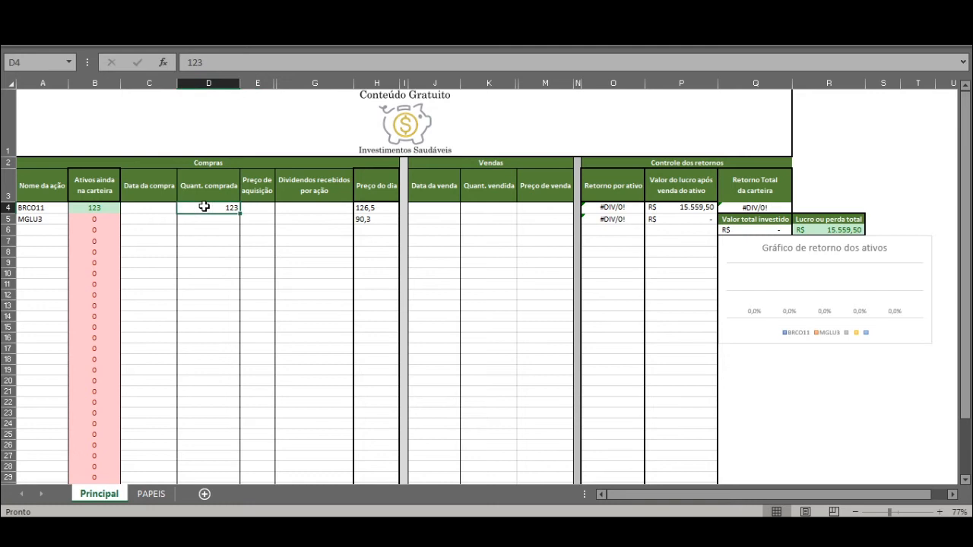
pyautogui.write('3')
pyautogui.press('Right')
pyautogui.write('123')
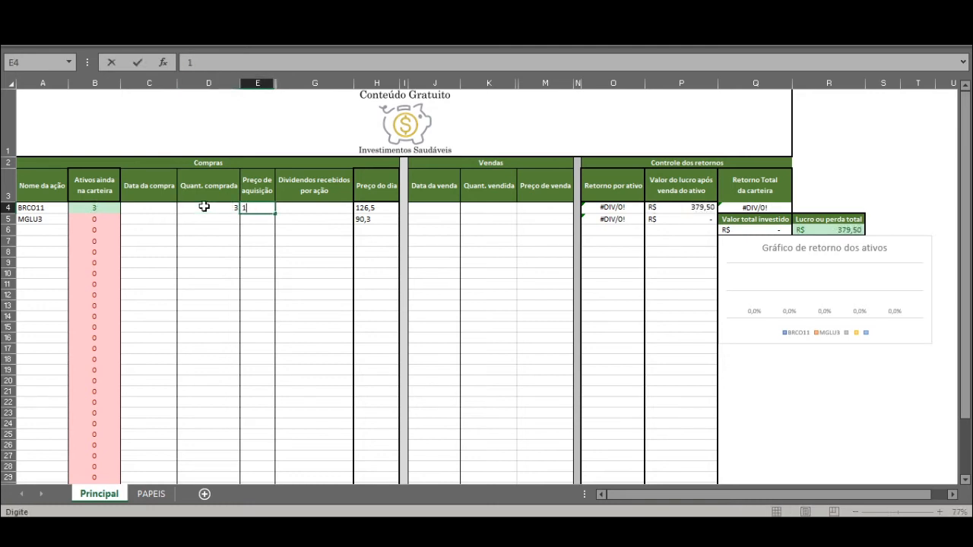
pyautogui.press('Return')
# Step: Fill in MGLU3's purchase with a Quant. comprada of 3 and a Preço de aquisição of 93
pyautogui.press('Left')
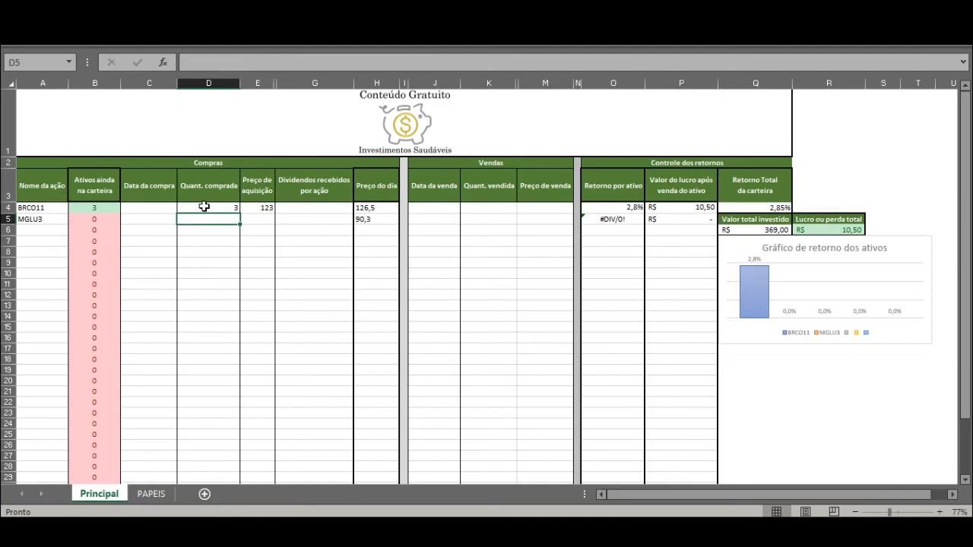
pyautogui.write('3')
pyautogui.press('Right')
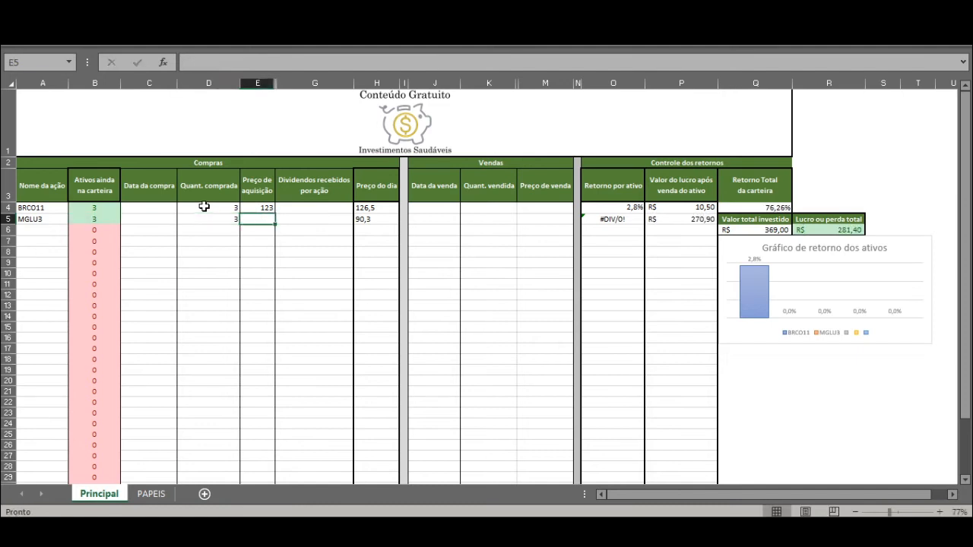
pyautogui.write('9')
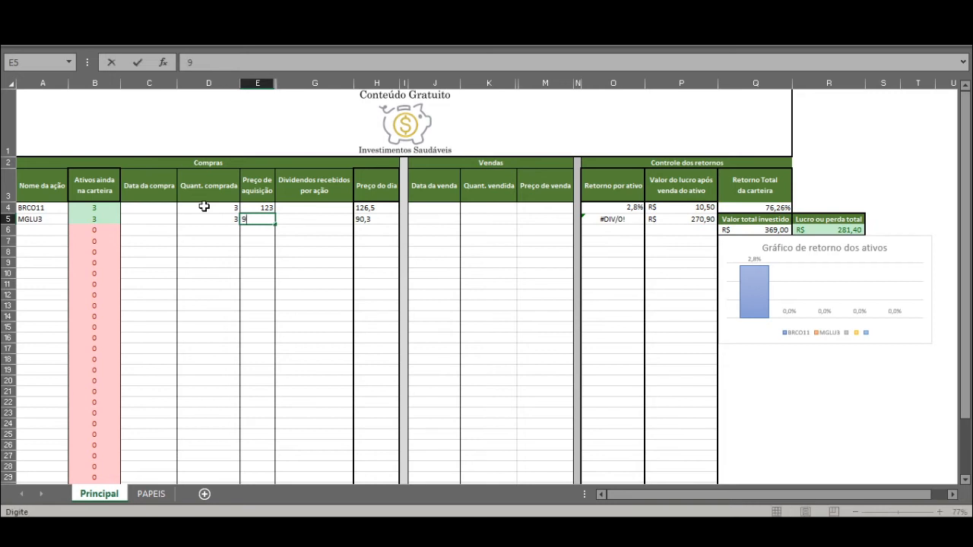
pyautogui.press('Return')
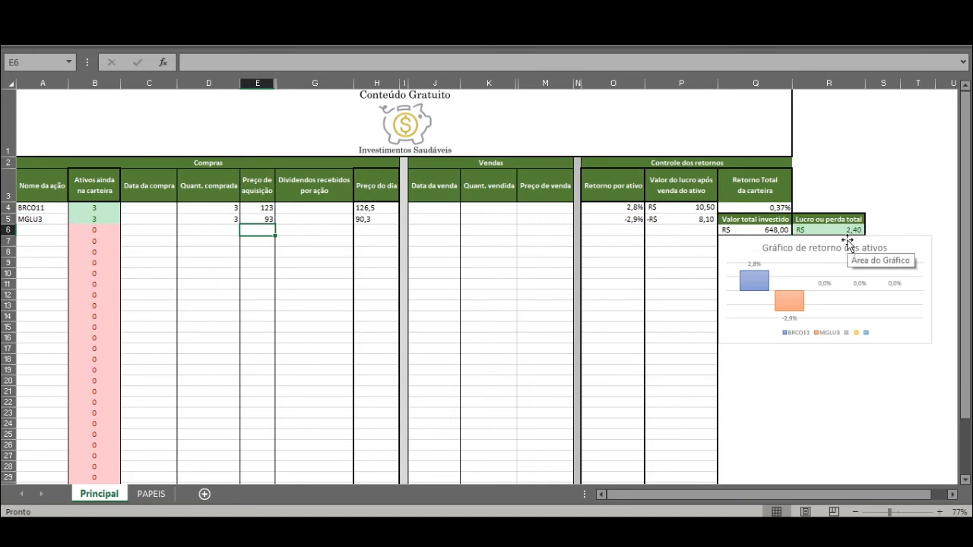
# Step: Check the Retorno Total da carteira and the return and profit figures of BRCO11 and MGLU3
pyautogui.click(779, 209)
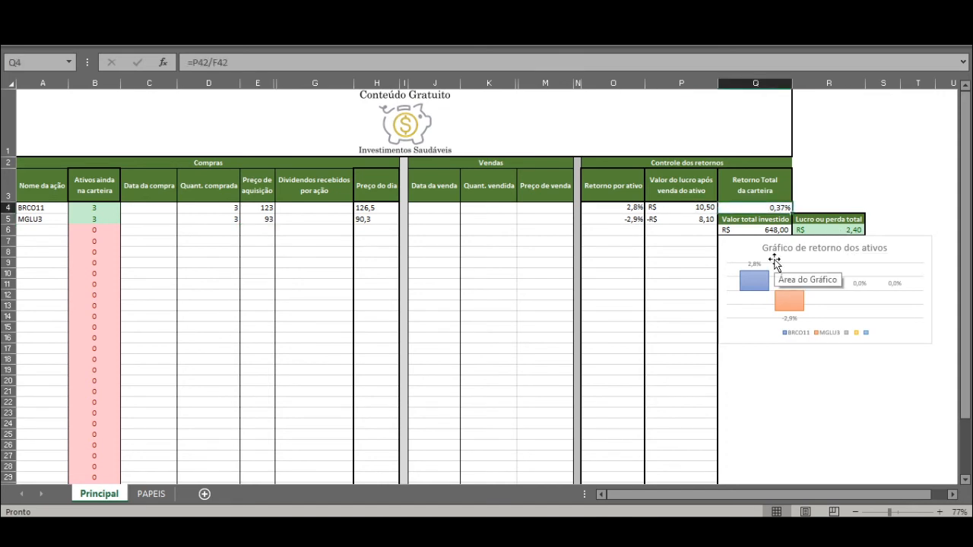
pyautogui.click(626, 209)
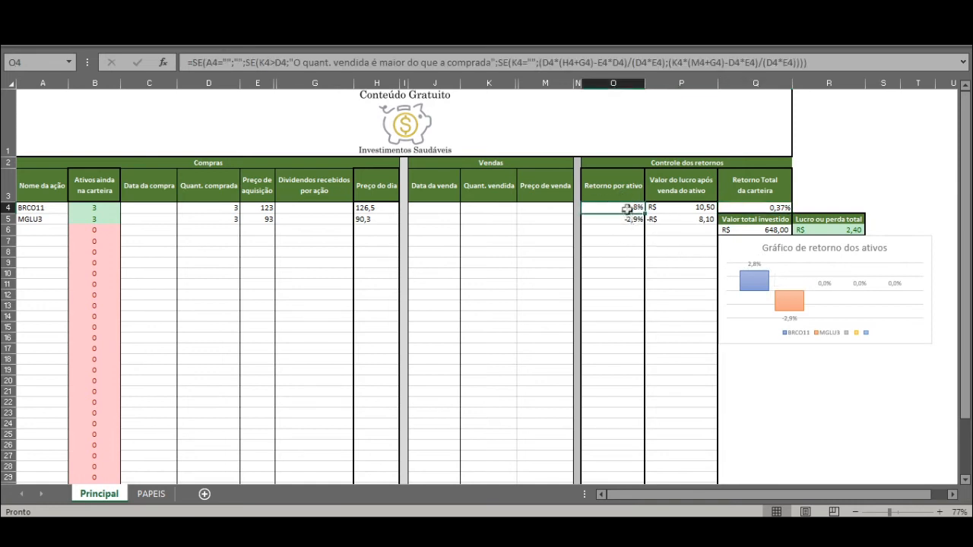
pyautogui.click(630, 219)
pyautogui.click(635, 209)
pyautogui.click(688, 219)
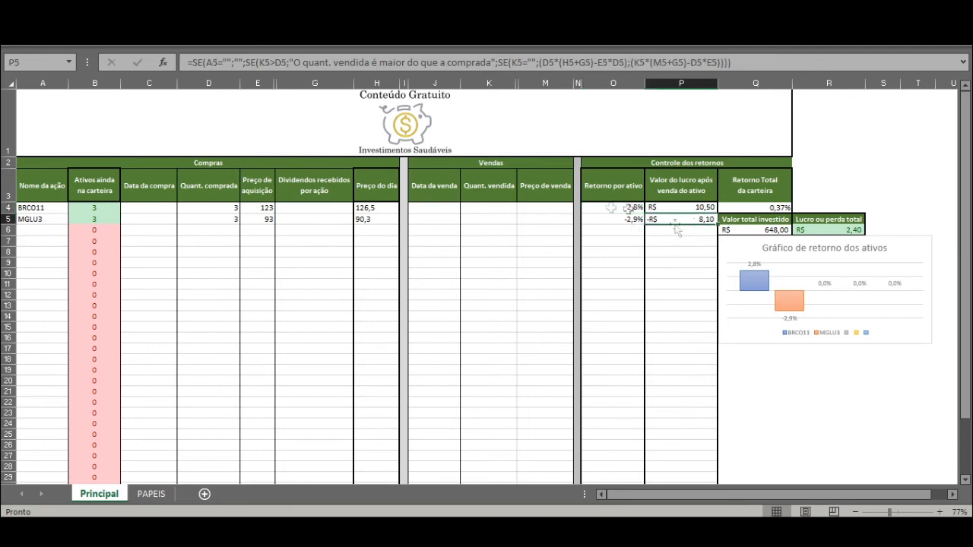
pyautogui.click(633, 220)
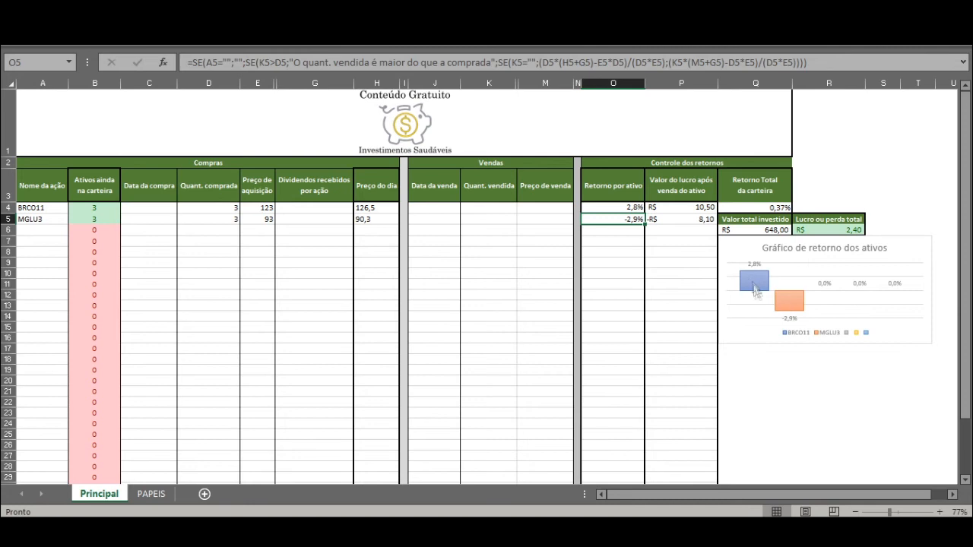
# Step: Review the series available in the filter of the Gráfico de retorno dos ativos chart, then close the filter unchanged
pyautogui.click(50, 302)
pyautogui.click(909, 313)
pyautogui.click(923, 333)
pyautogui.moveTo(836, 494); pyautogui.dragTo(883, 495)
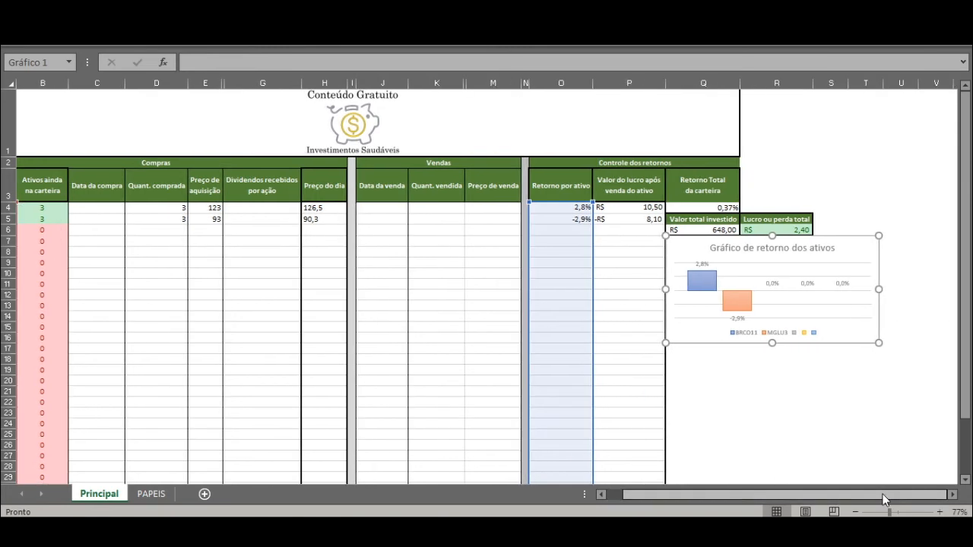
pyautogui.click(848, 308)
pyautogui.click(898, 302)
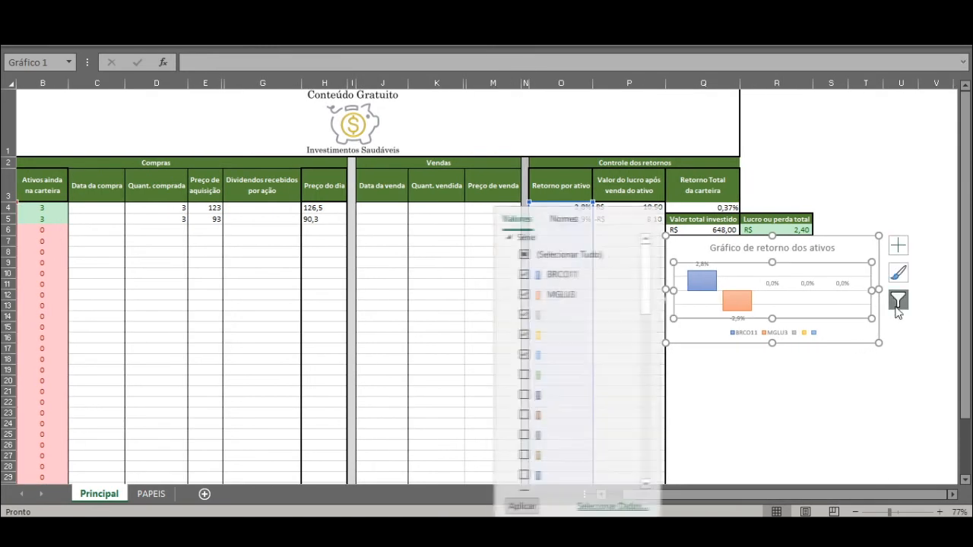
pyautogui.scroll(-1, 532, 420)
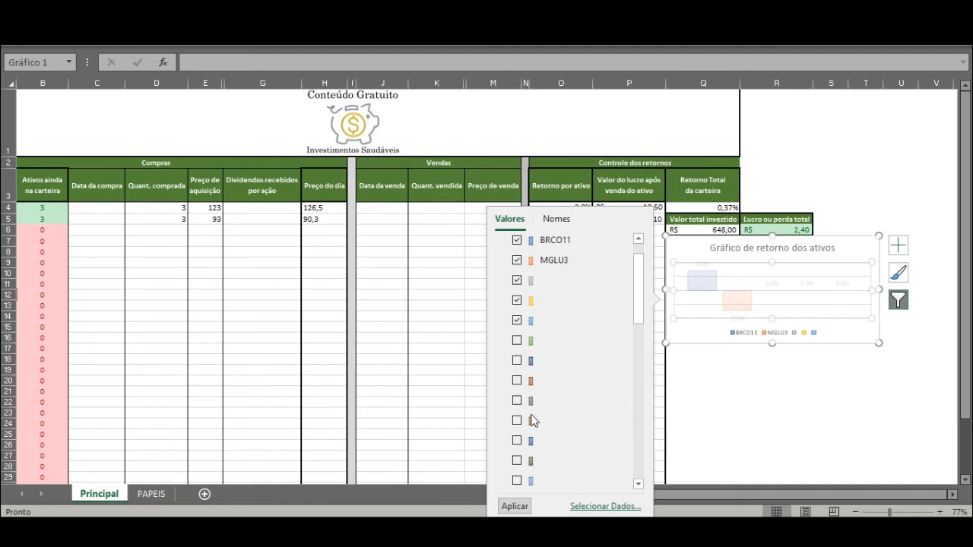
pyautogui.scroll(1, 532, 420)
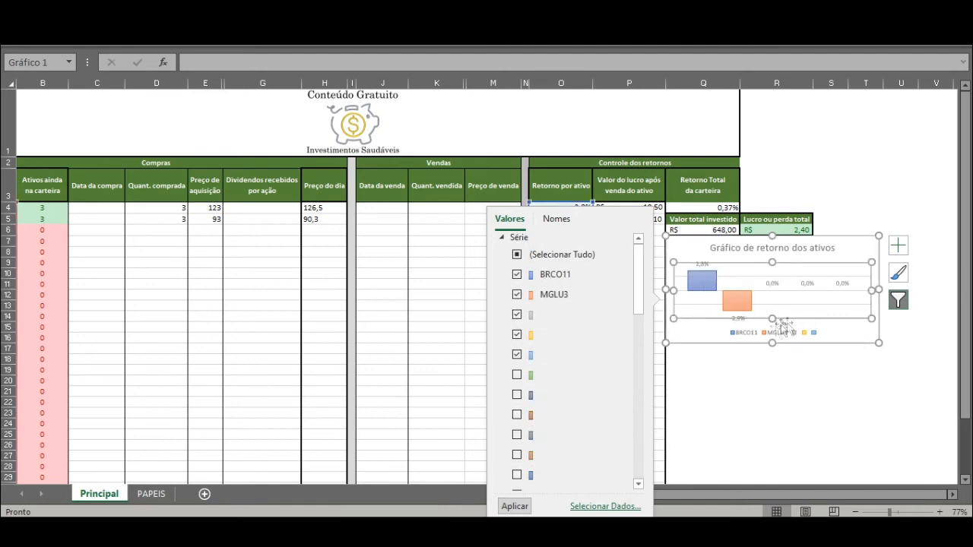
pyautogui.click(799, 391)
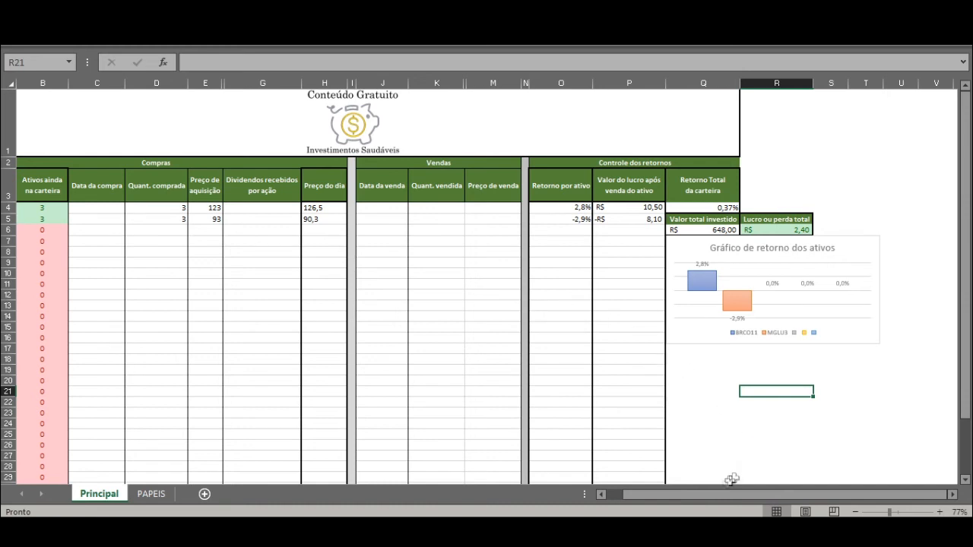
# Step: Record BRCO11's sale with a Quant. vendida of 2 and a Preço de venda of 122
pyautogui.moveTo(726, 494); pyautogui.dragTo(678, 494)
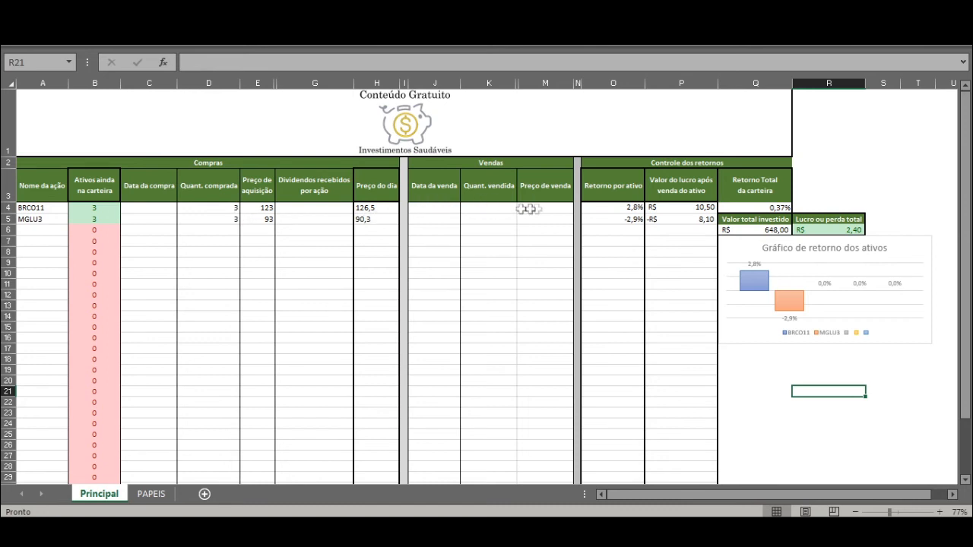
pyautogui.moveTo(532, 210); pyautogui.dragTo(539, 223)
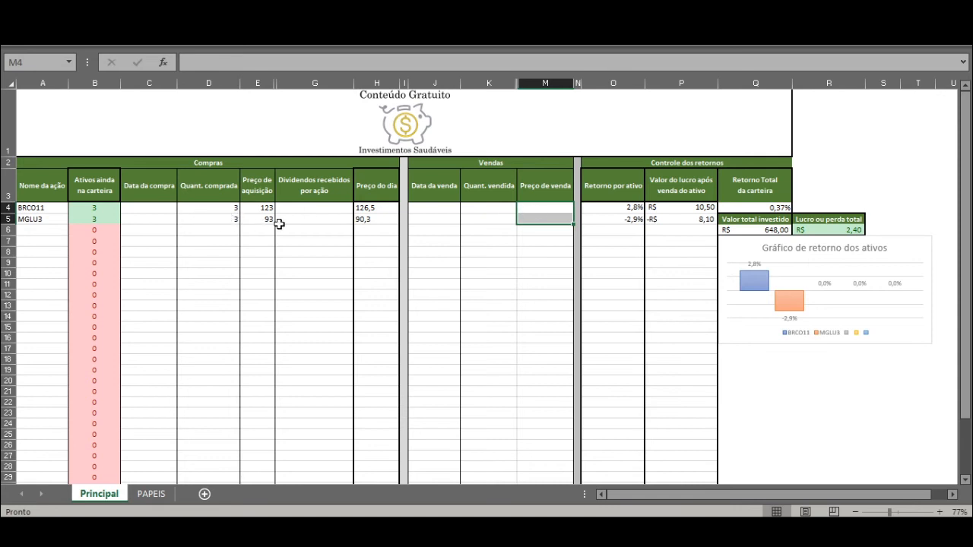
pyautogui.click(480, 210)
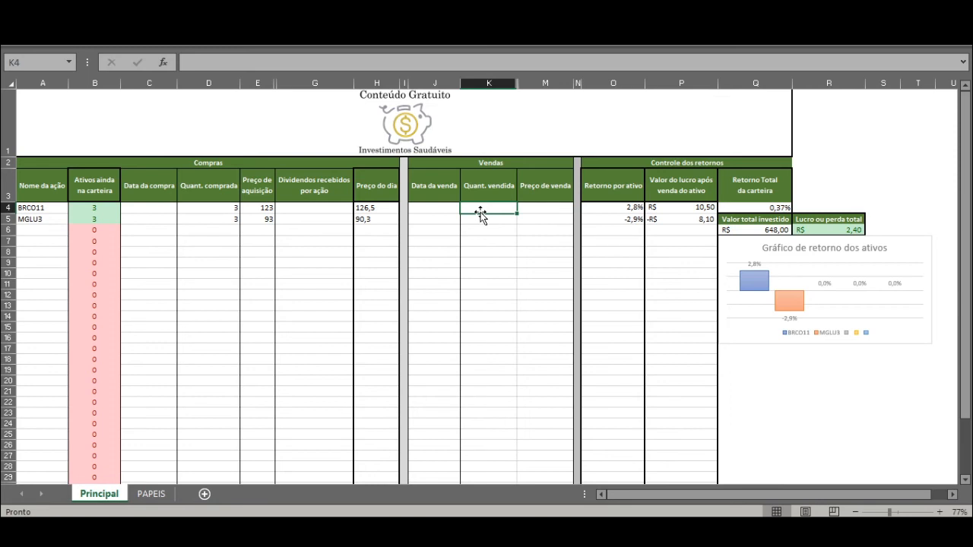
pyautogui.write('2')
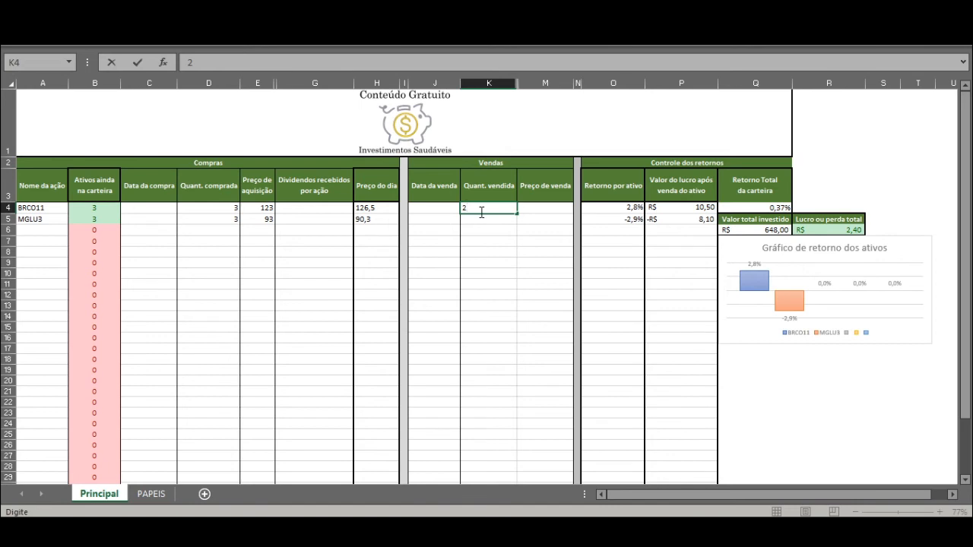
pyautogui.press('Tab')
pyautogui.write('12')
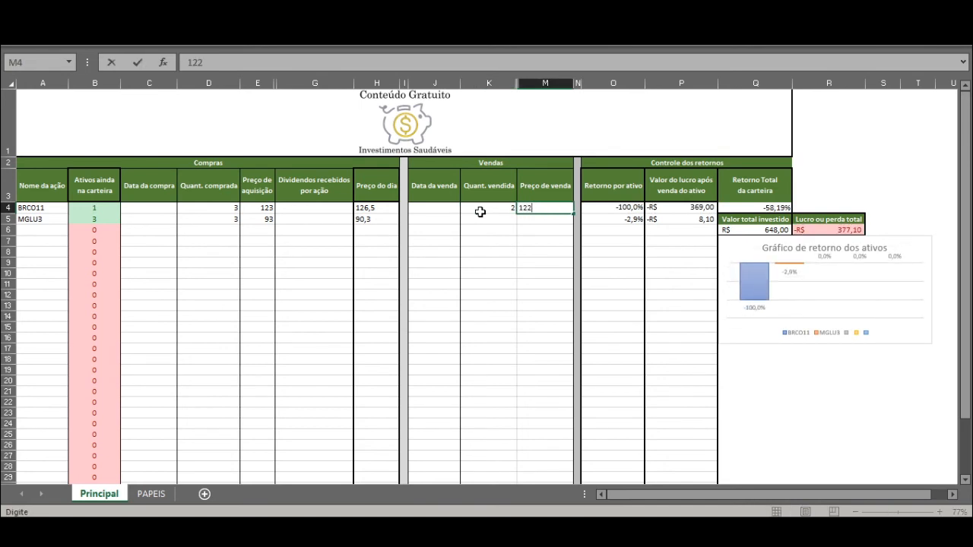
pyautogui.write('2')
pyautogui.click(504, 230)
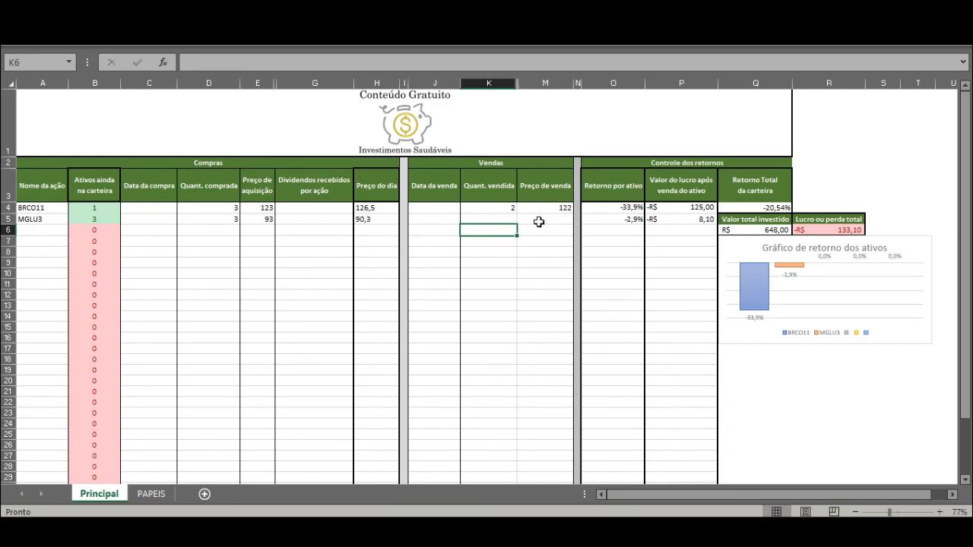
# Step: Set BRCO11's Quant. comprada to 2 and check the formula of its Ativos ainda na carteira
pyautogui.click(230, 208)
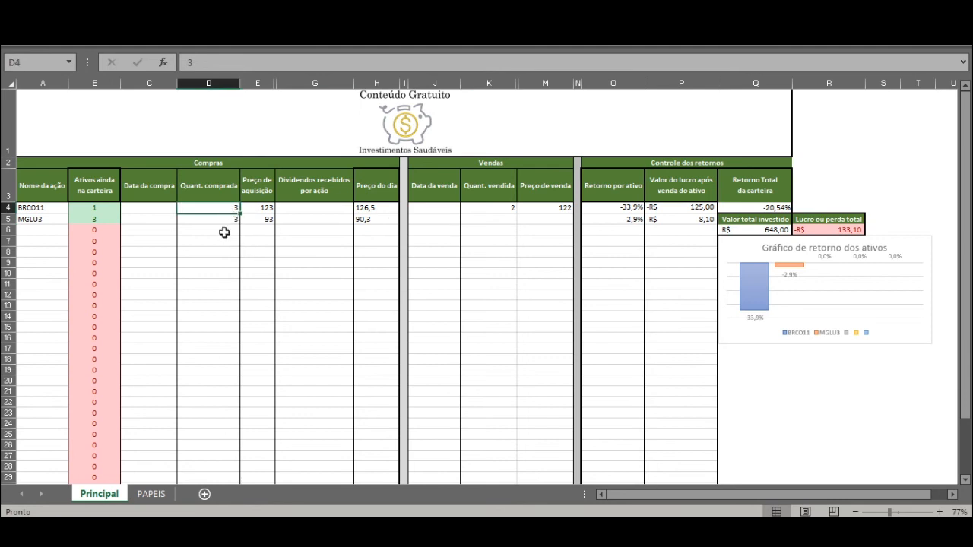
pyautogui.click(171, 208)
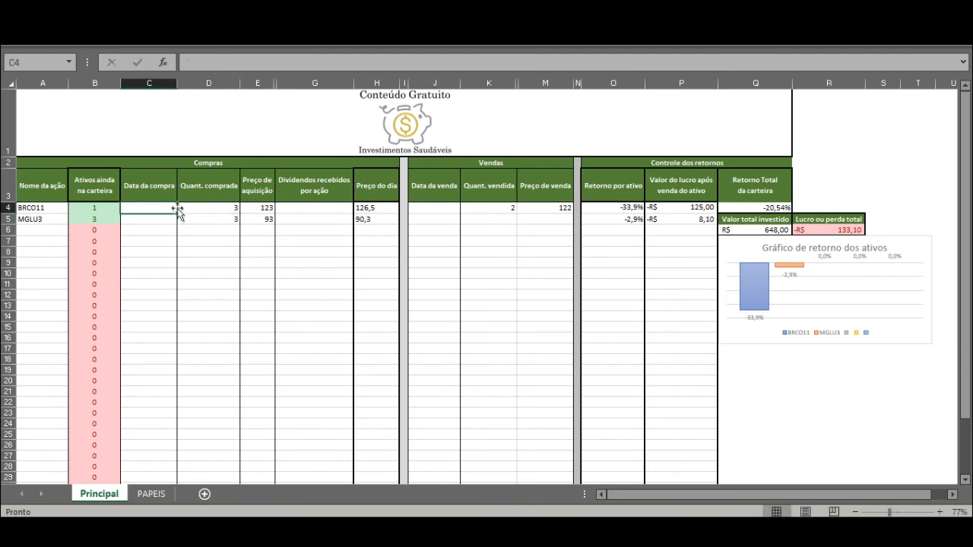
pyautogui.click(145, 305)
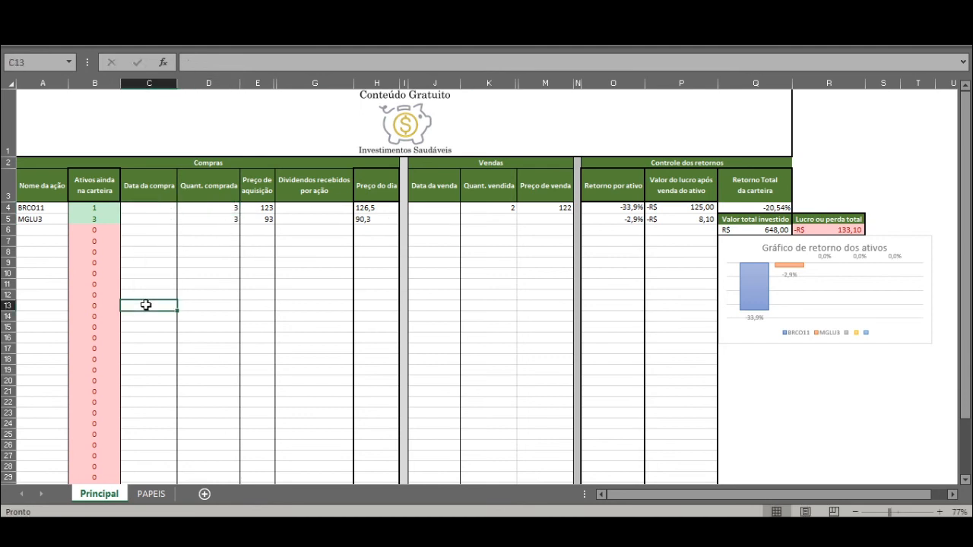
pyautogui.click(234, 207)
pyautogui.doubleClick(234, 207)
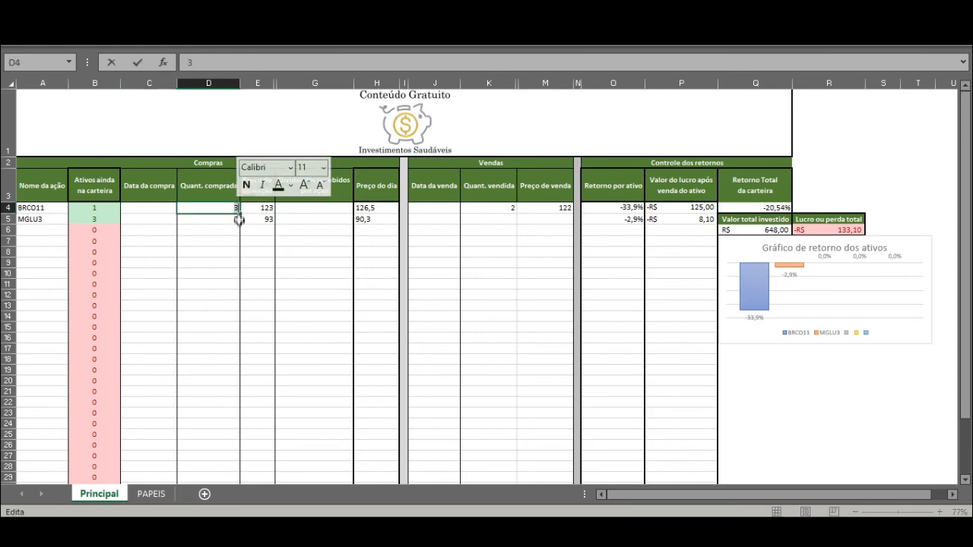
pyautogui.click(221, 271)
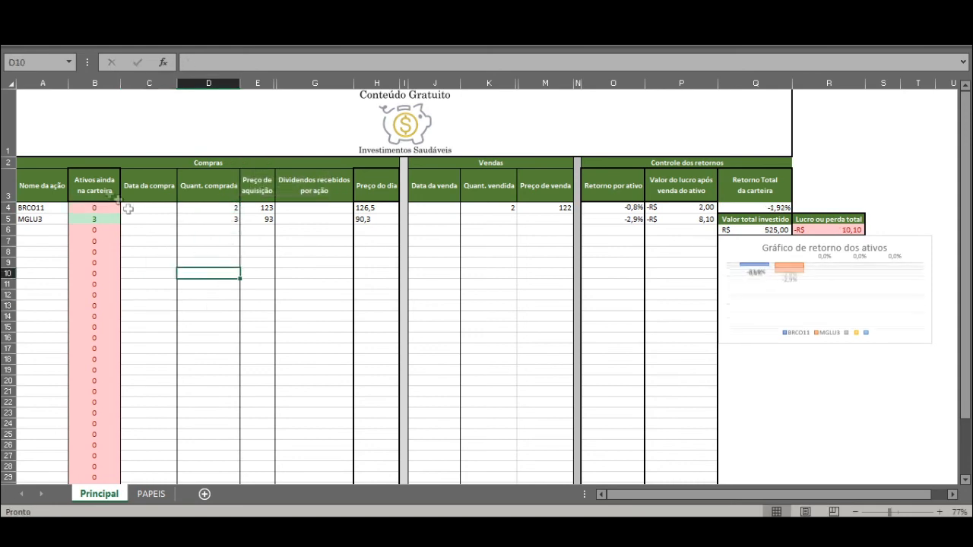
pyautogui.click(98, 206)
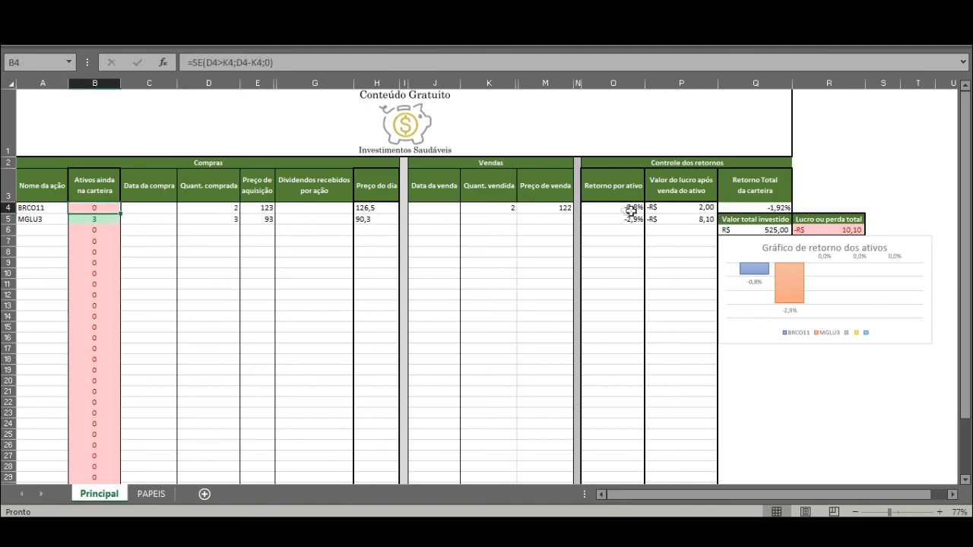
pyautogui.click(227, 293)
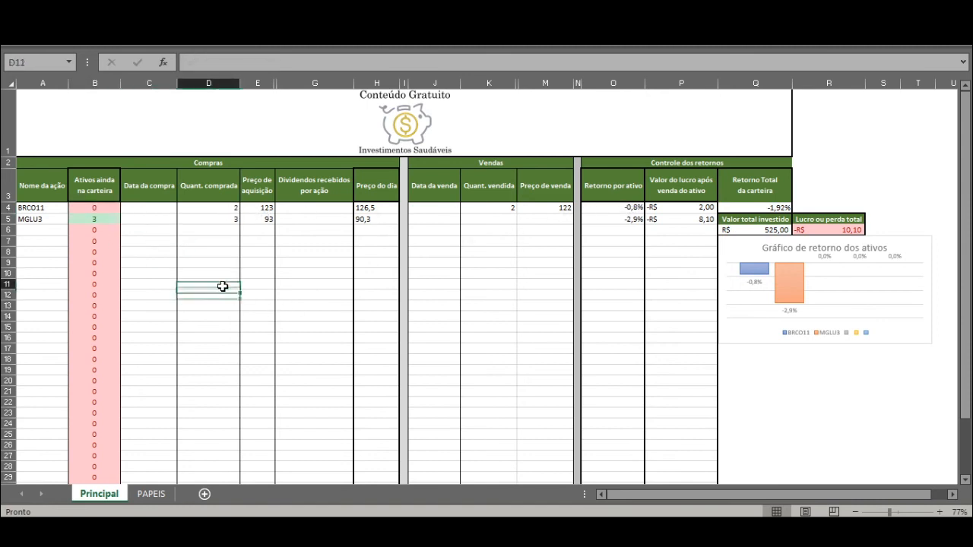
# Step: Add another BRCO11 purchase in row 9 with a Quant. comprada of 1 and a Preço de aquisição of 123
pyautogui.doubleClick(53, 207)
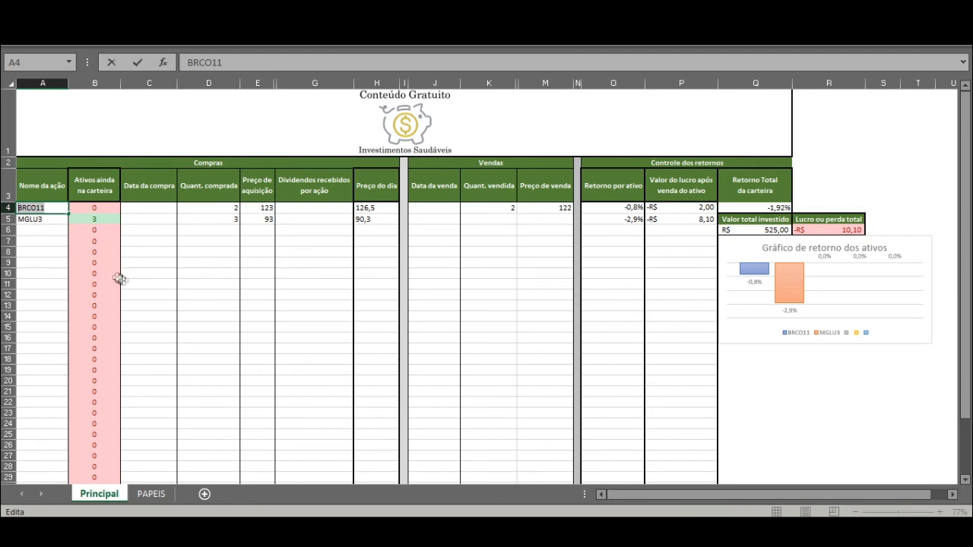
pyautogui.click(148, 285)
pyautogui.click(44, 260)
pyautogui.doubleClick(44, 260)
pyautogui.write('BRCO11')
pyautogui.click(200, 263)
pyautogui.write('1')
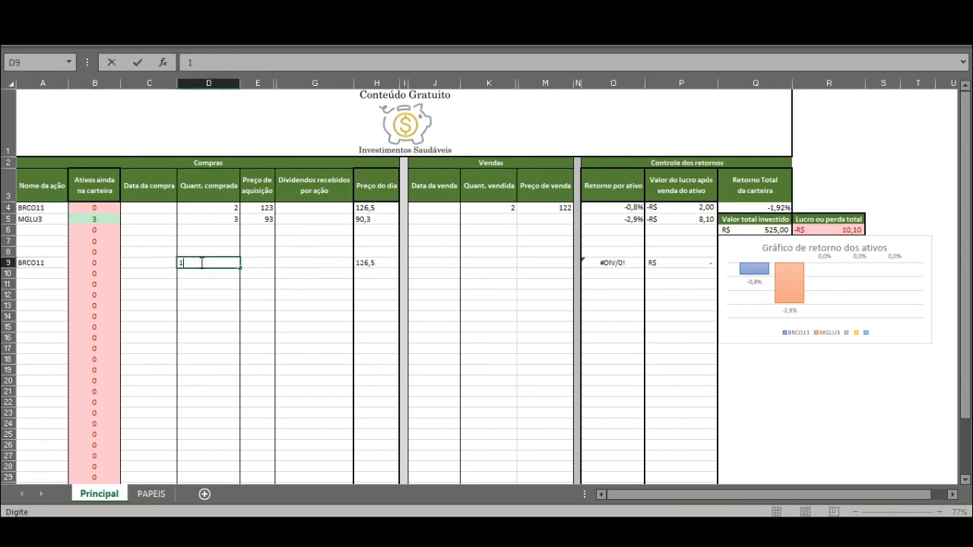
pyautogui.click(257, 263)
pyautogui.write('123')
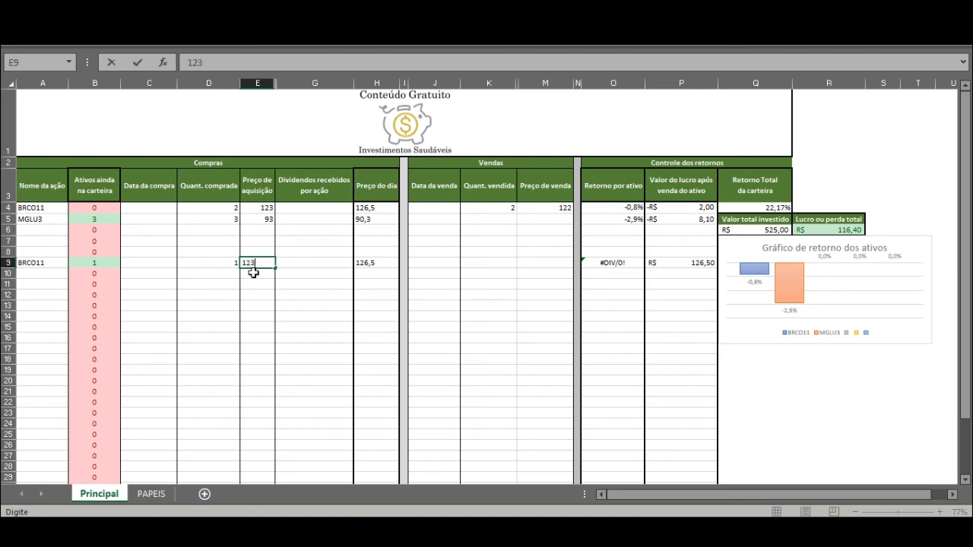
pyautogui.press('Return')
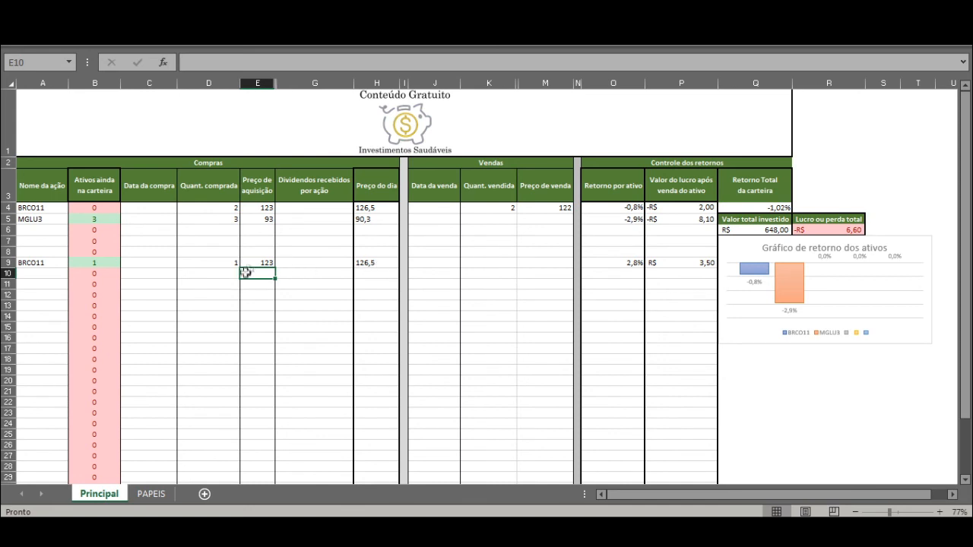
# Step: Clear the quantity, acquisition price and asset name of the BRCO11 purchase in row 9
pyautogui.moveTo(263, 263); pyautogui.dragTo(212, 262)
pyautogui.press('Delete')
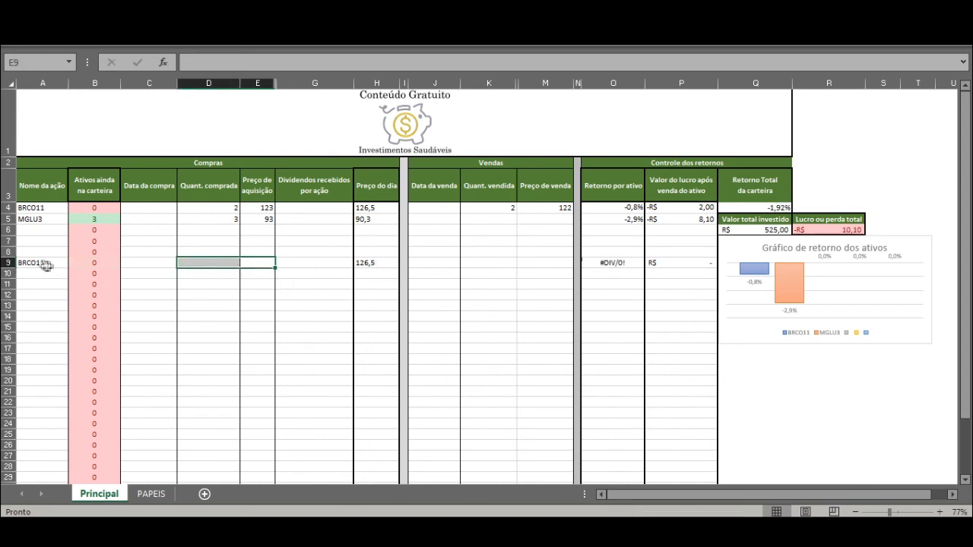
pyautogui.click(42, 263)
pyautogui.press('Delete')
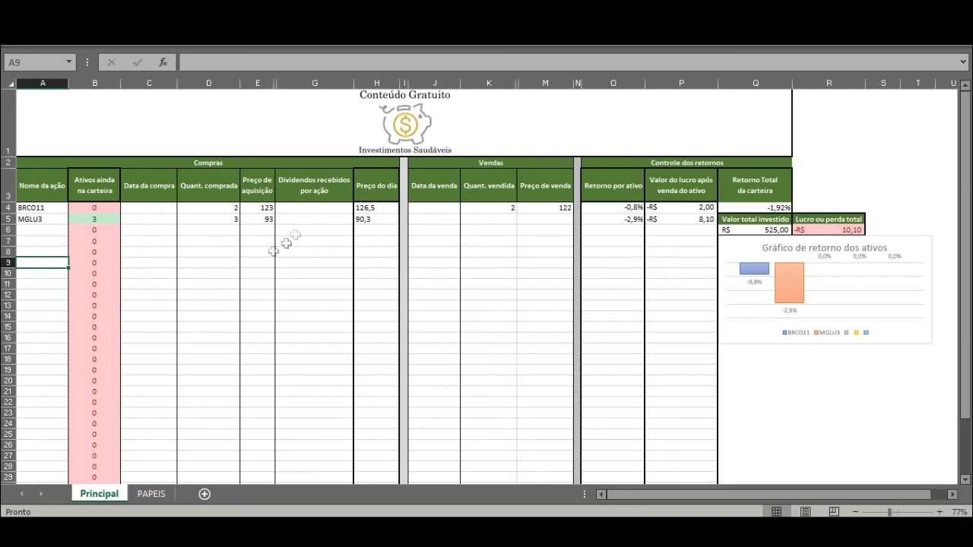
# Step: Record MGLU3's sale with a Quant. vendida of 3 and a Preço de venda of 96
pyautogui.click(490, 220)
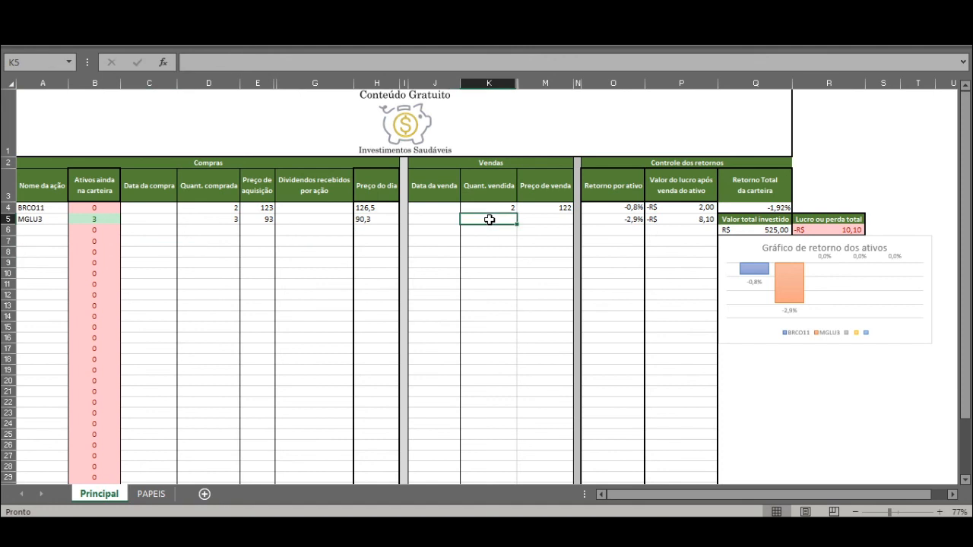
pyautogui.write('3')
pyautogui.click(542, 220)
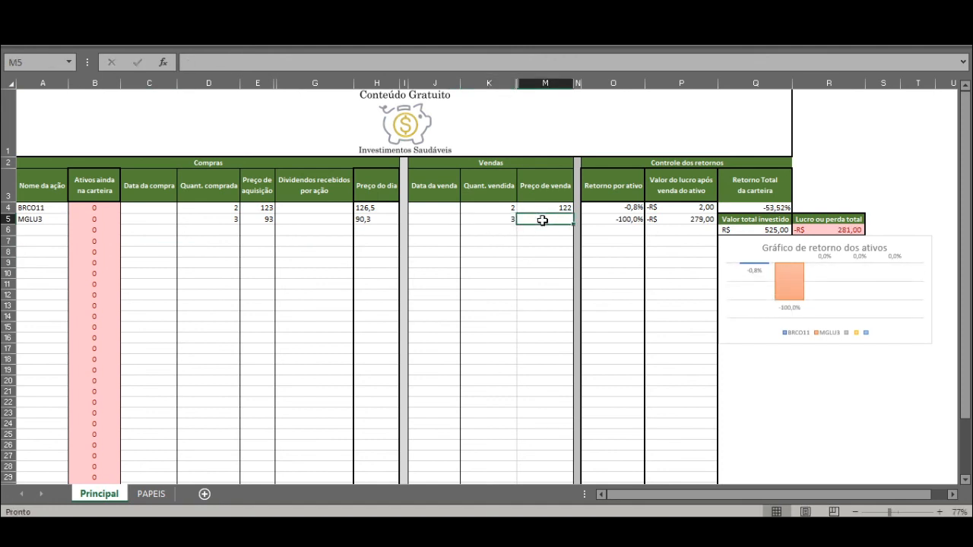
pyautogui.write('96')
pyautogui.press('Return')
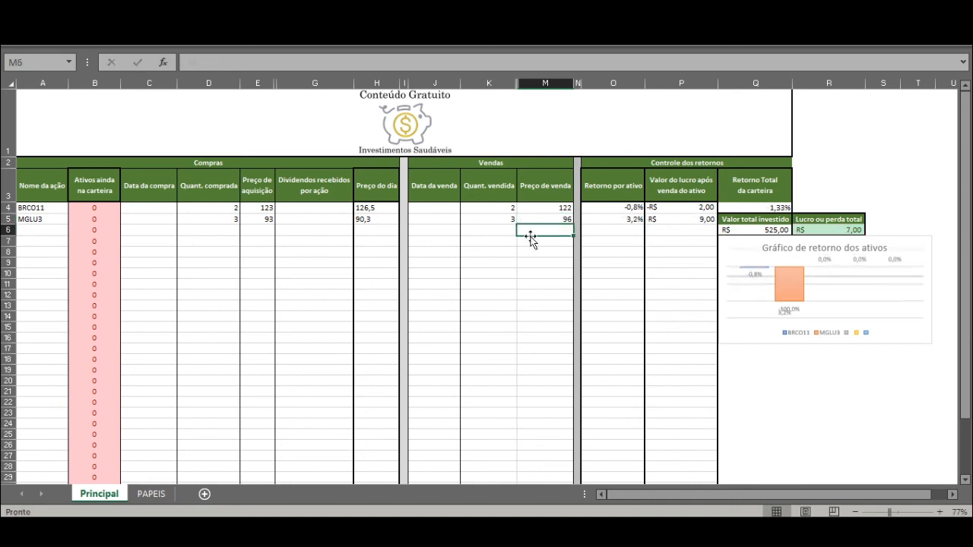
# Step: Check MGLU3's remaining assets, both assets' returns, MGLU3's profit after the sale and the Lucro ou perda total
pyautogui.click(449, 220)
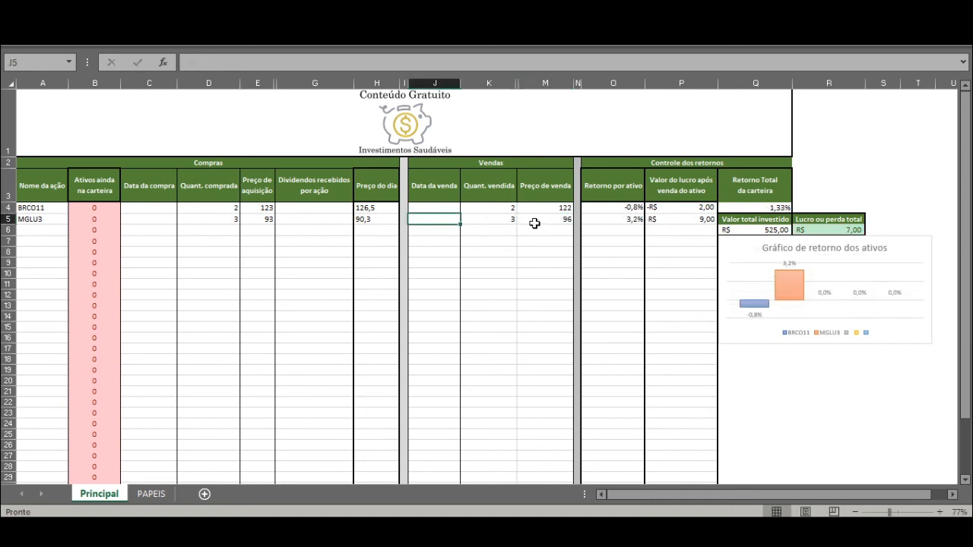
pyautogui.click(114, 221)
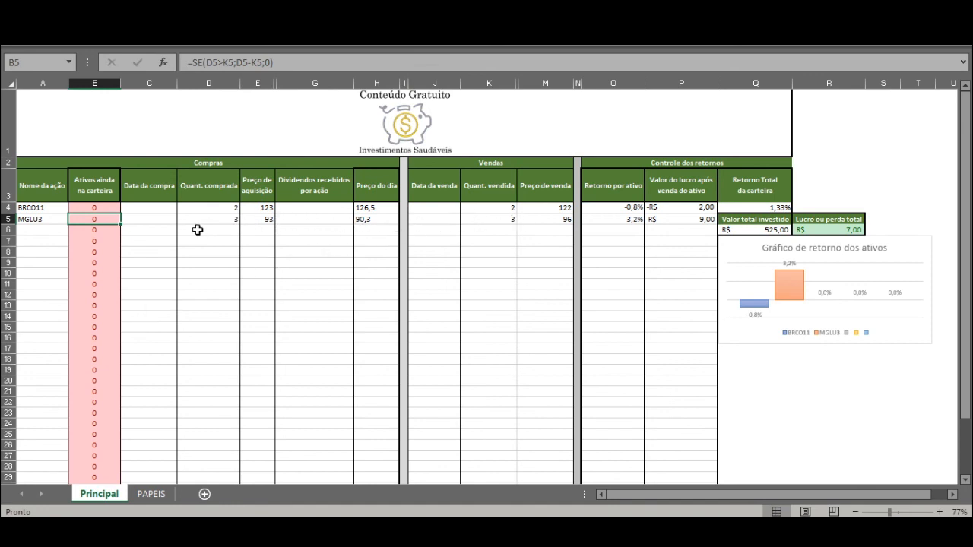
pyautogui.click(640, 219)
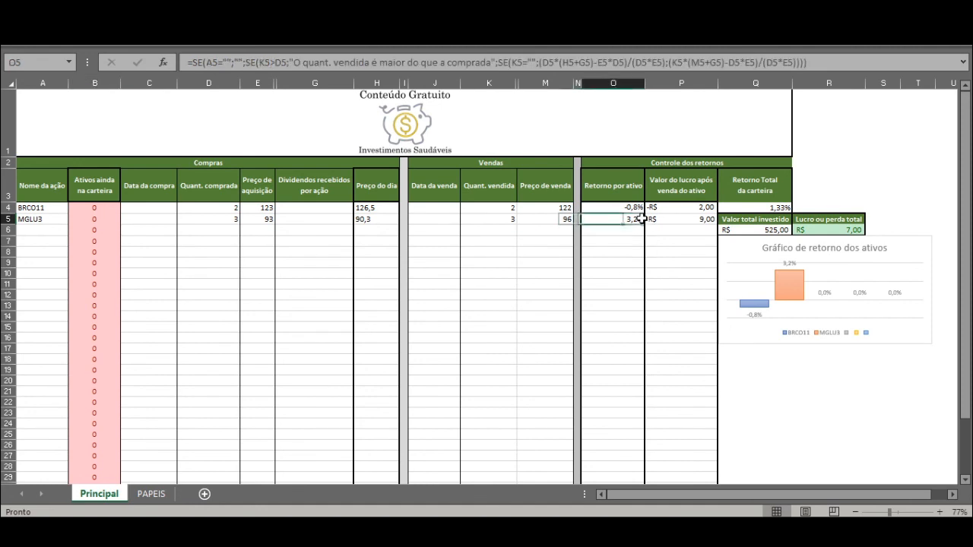
pyautogui.click(634, 209)
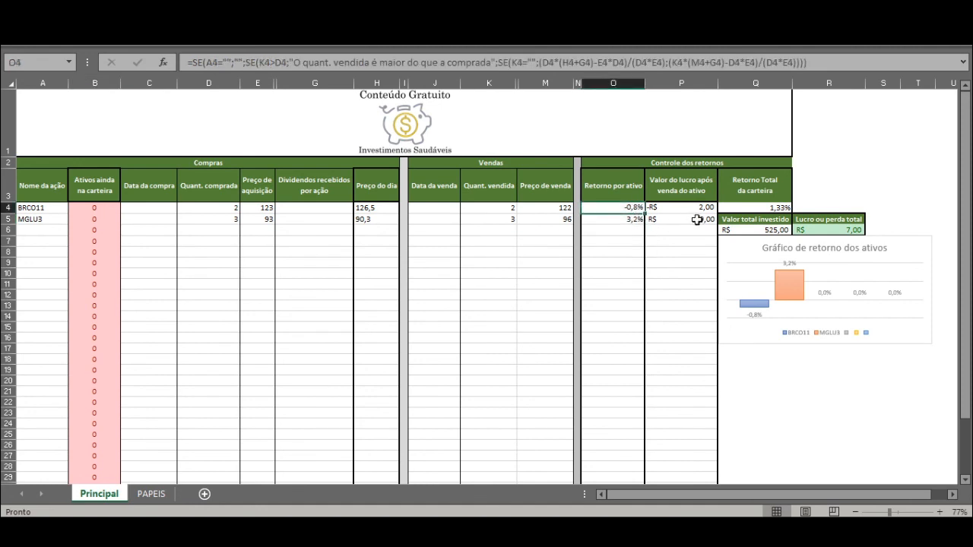
pyautogui.click(637, 219)
pyautogui.click(680, 219)
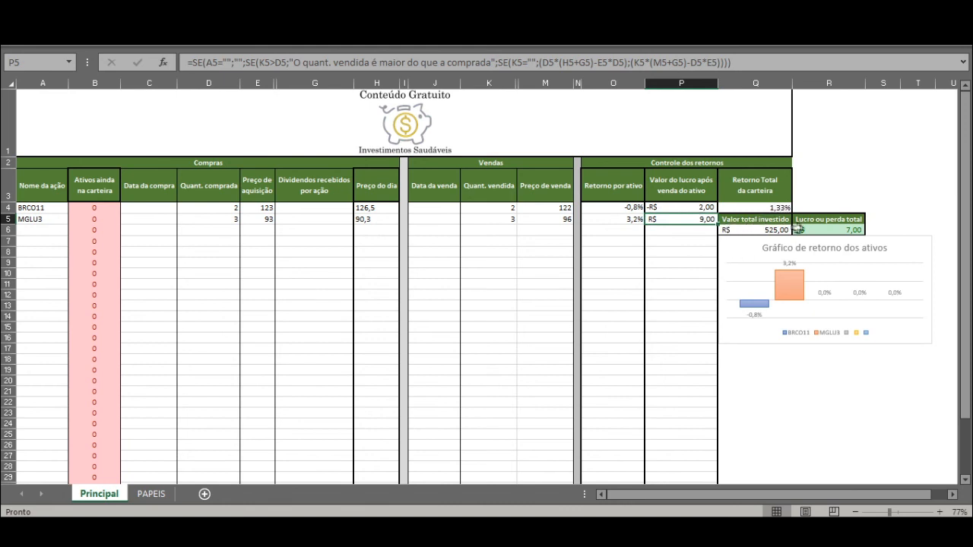
pyautogui.click(820, 231)
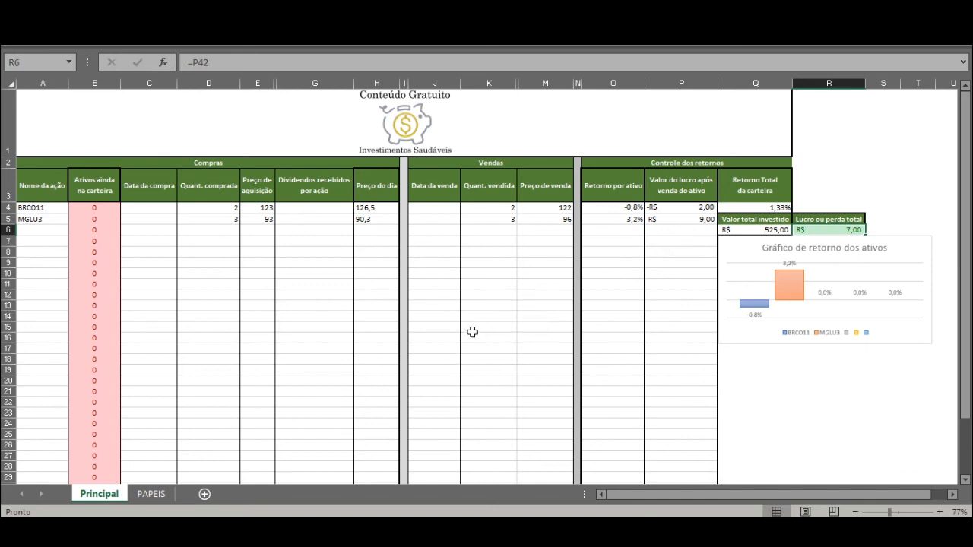
# Step: Review the Preço do dia column and the Controle dos retornos section, including BRCO11's profit and return formulas
pyautogui.moveTo(363, 182); pyautogui.dragTo(386, 279)
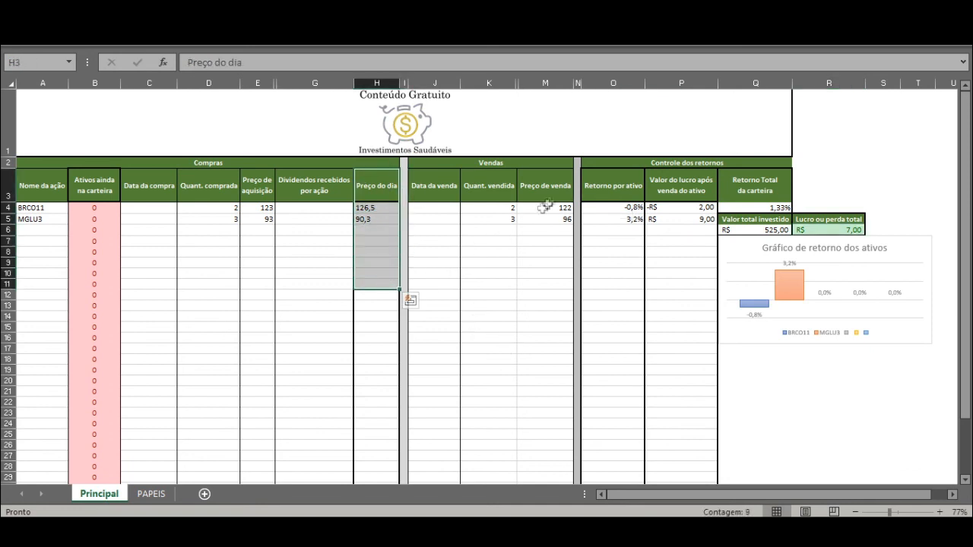
pyautogui.moveTo(619, 181); pyautogui.dragTo(807, 274)
pyautogui.click(693, 230)
pyautogui.click(684, 208)
pyautogui.click(625, 210)
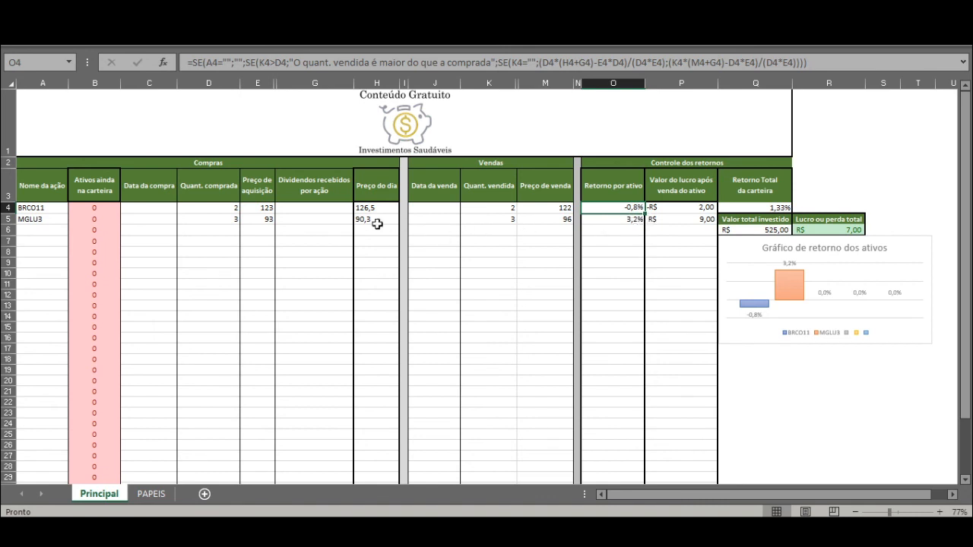
pyautogui.click(638, 240)
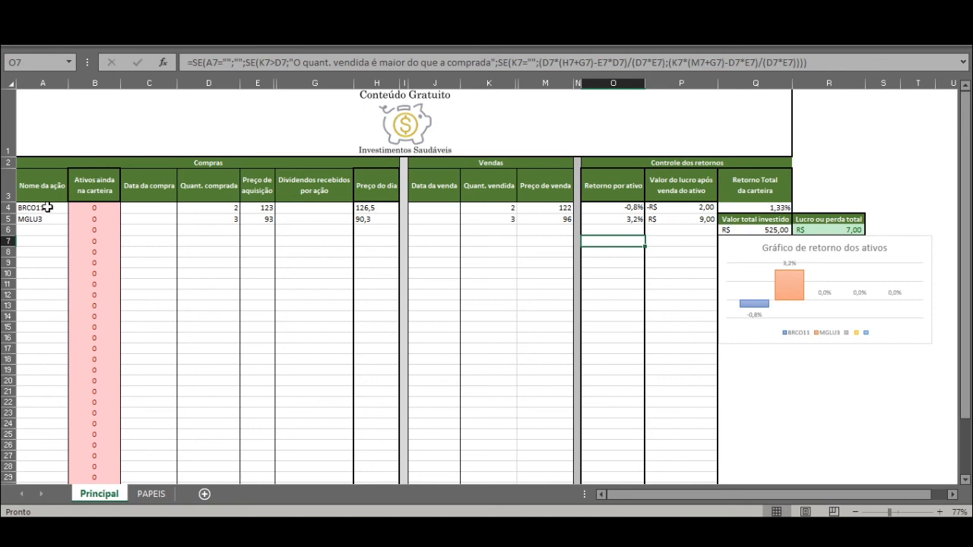
# Step: Clear the asset names, purchase quantities and prices, and sale quantities and prices from rows 4 and 5
pyautogui.moveTo(47, 206); pyautogui.dragTo(44, 218)
pyautogui.press('Delete')
pyautogui.click(234, 209)
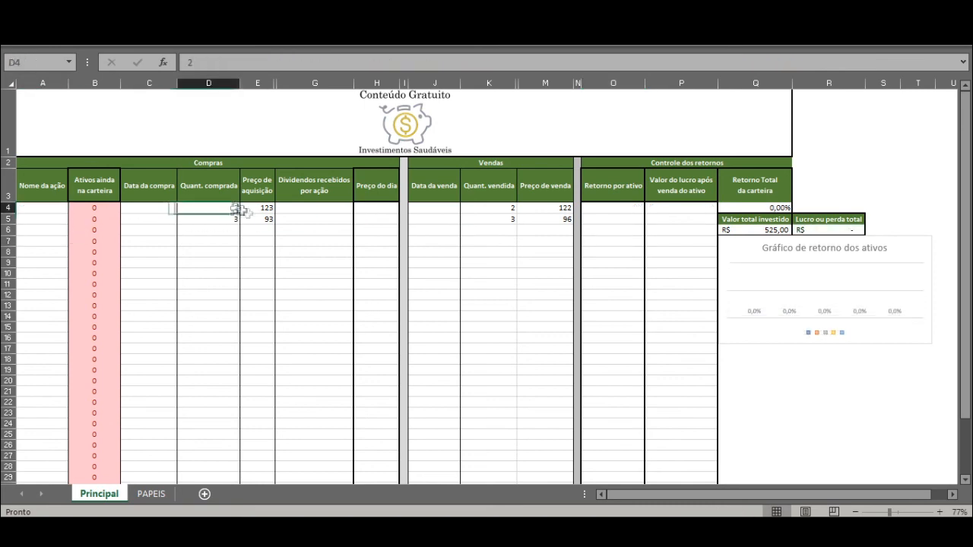
pyautogui.moveTo(237, 210); pyautogui.dragTo(266, 223)
pyautogui.press('Delete')
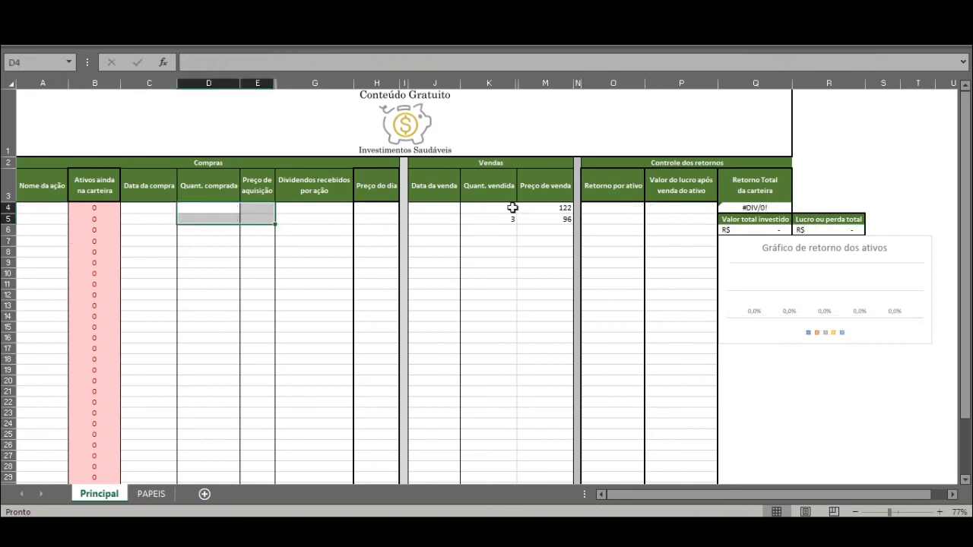
pyautogui.moveTo(511, 207); pyautogui.dragTo(541, 217)
pyautogui.press('Delete')
pyautogui.click(518, 233)
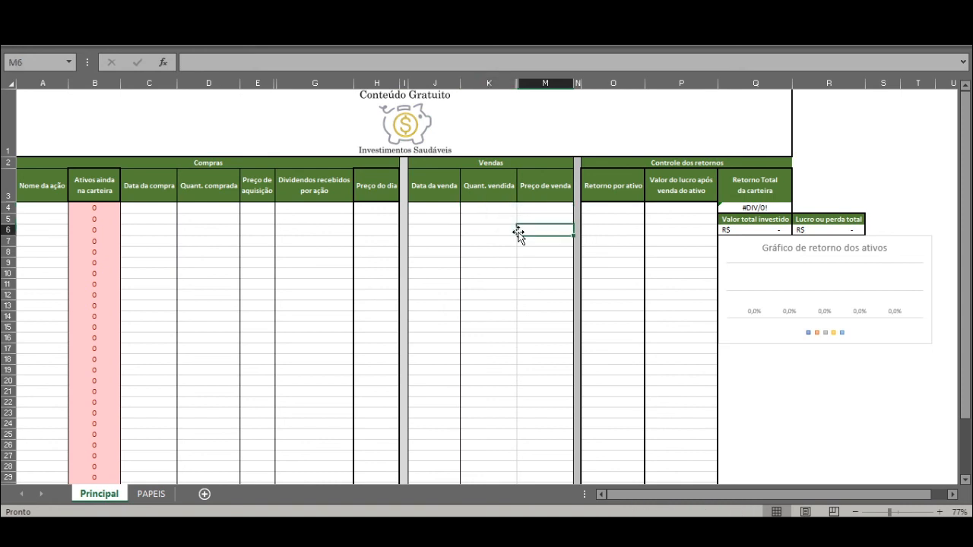